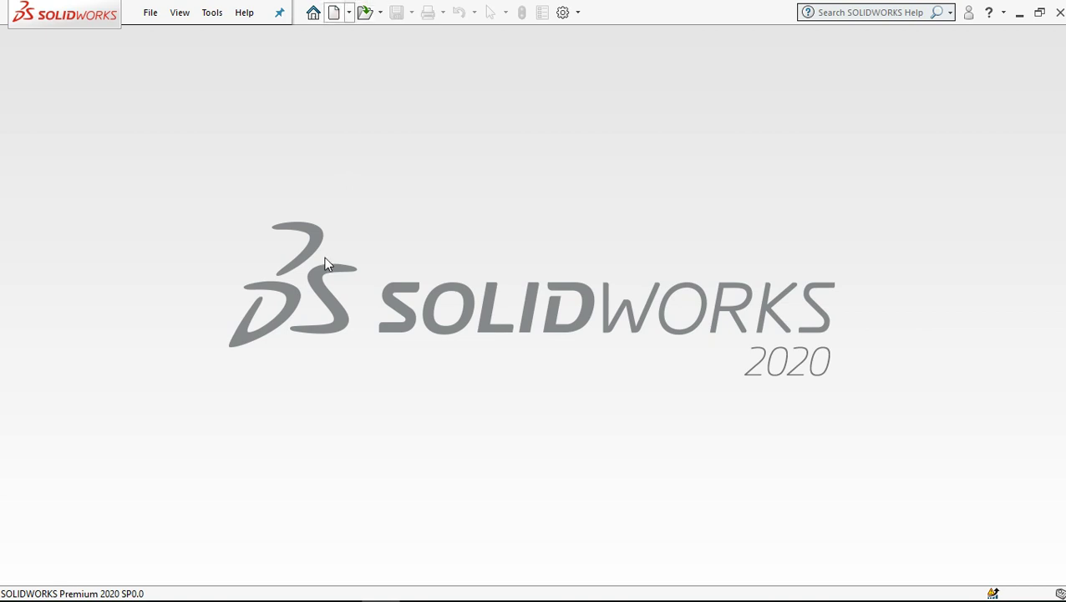
Create a new part document (Part3) and open a sketch on its Front Plane
{"action": "left_click", "coordinate": [333, 12]}
{"action": "left_click", "coordinate": [601, 457]}
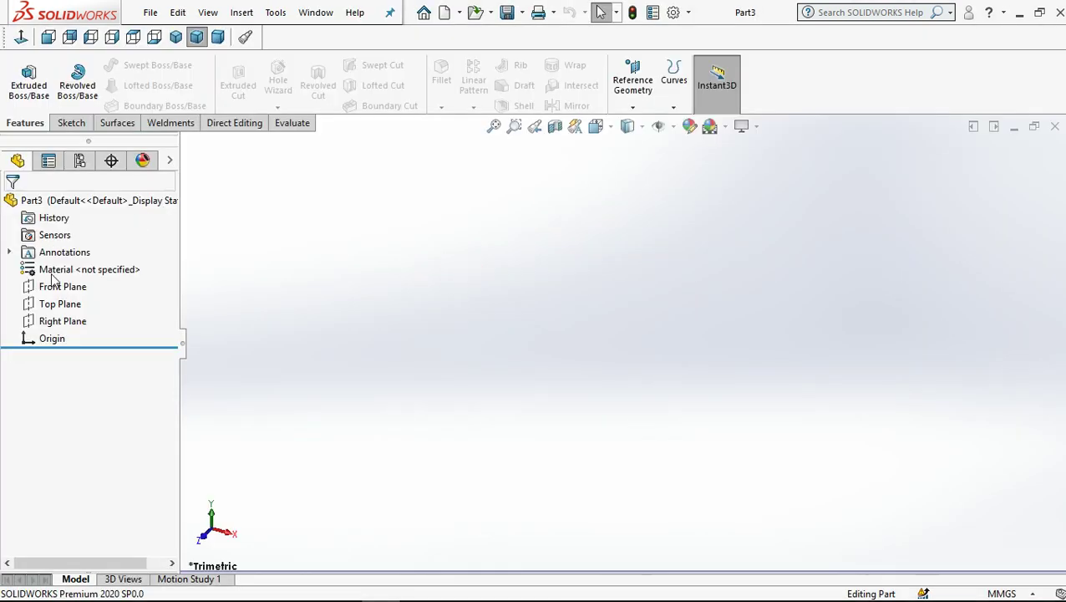
{"action": "left_click", "coordinate": [54, 286]}
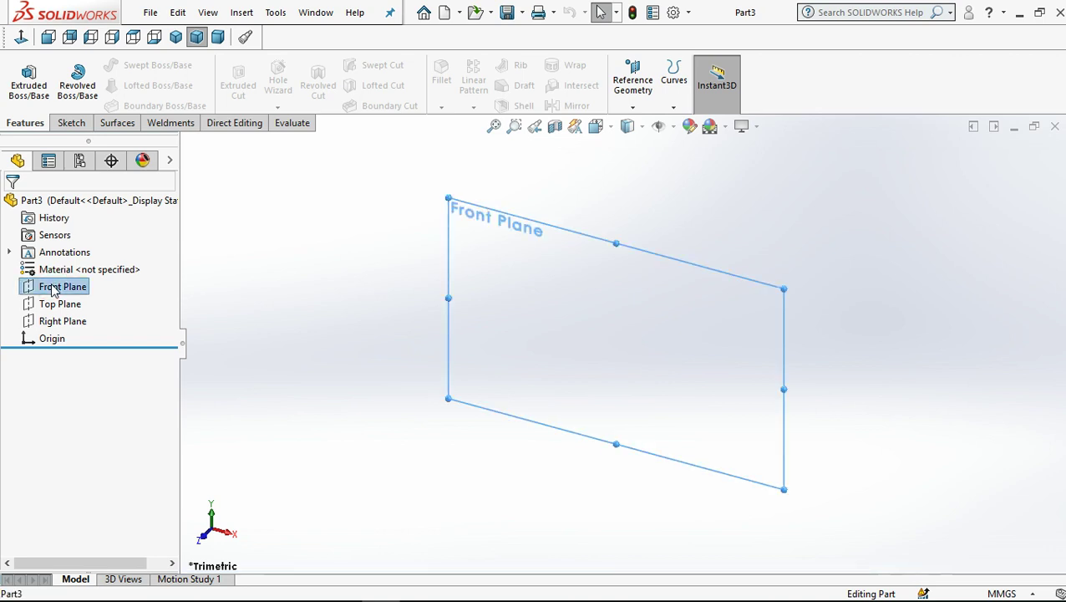
{"action": "left_click", "coordinate": [66, 260]}
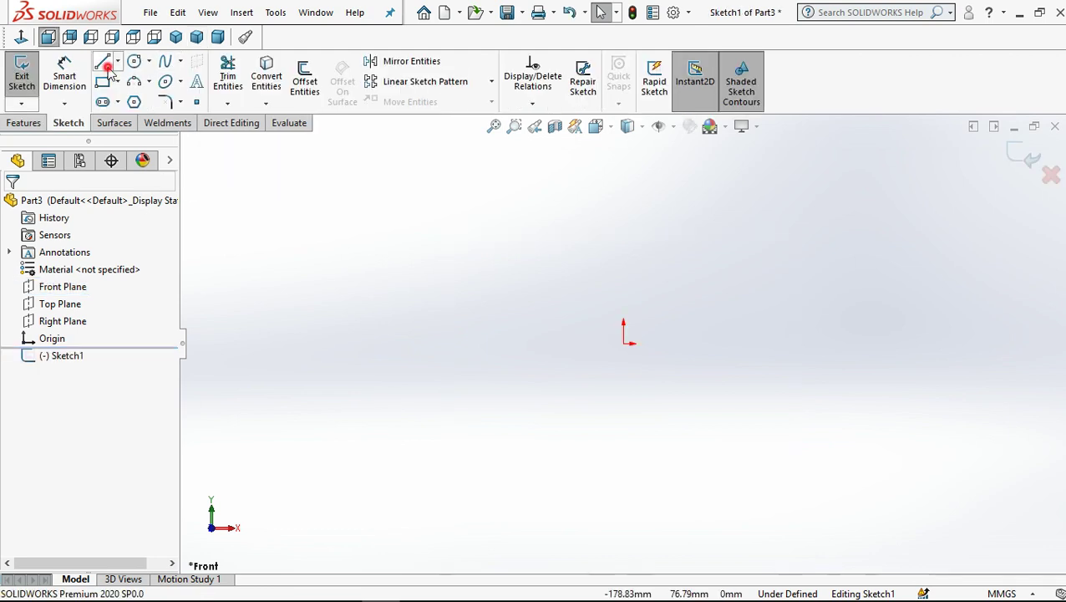
Draw a vertical line up from the origin and a horizontal line right from its top
{"action": "left_click", "coordinate": [107, 67]}
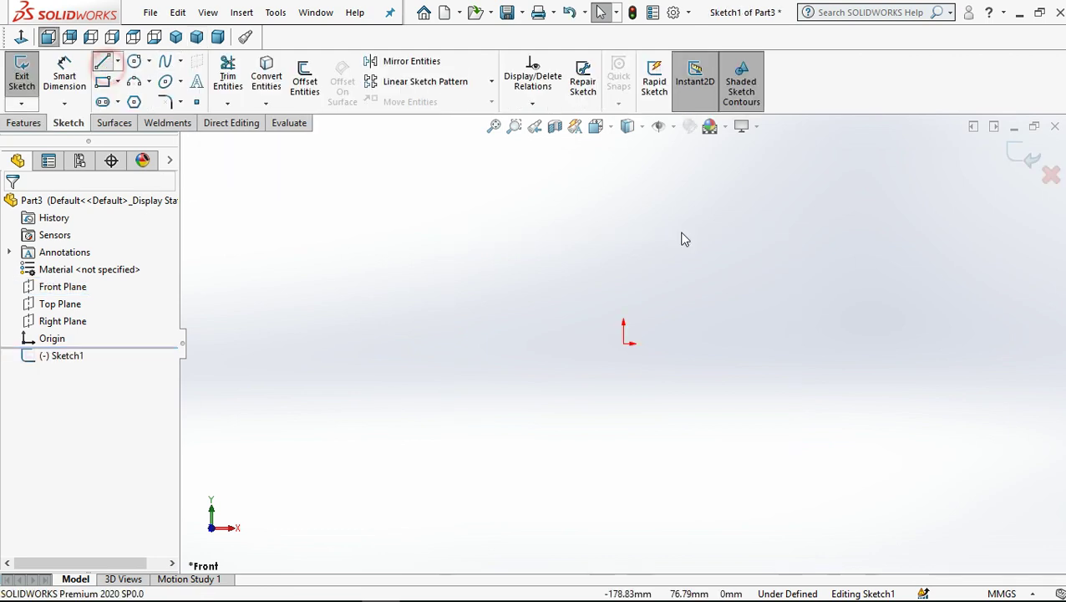
{"action": "left_click", "coordinate": [624, 343]}
{"action": "left_click", "coordinate": [625, 182]}
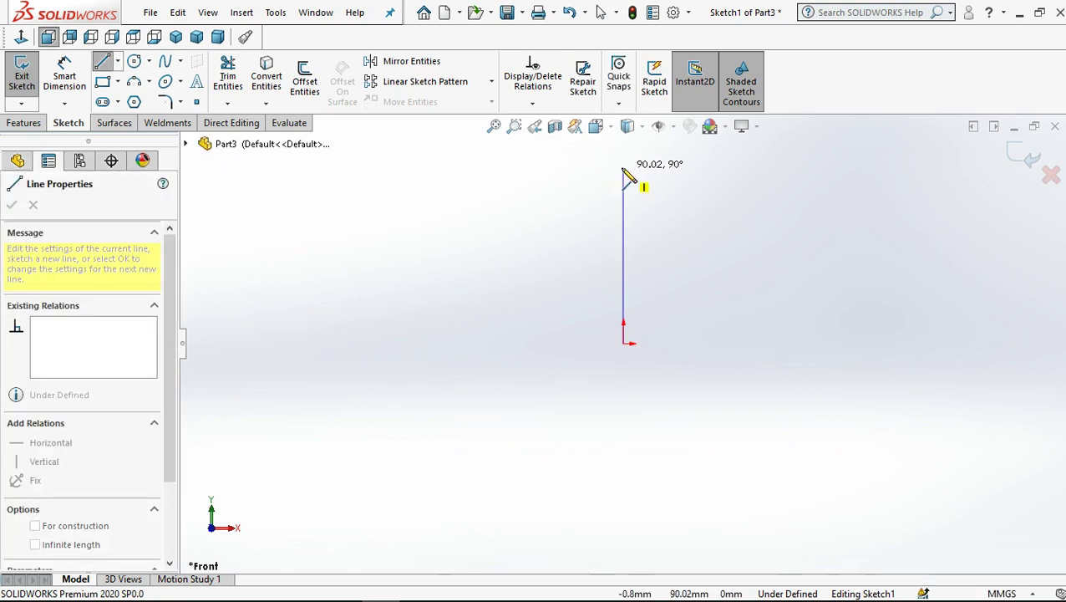
{"action": "left_click", "coordinate": [624, 169]}
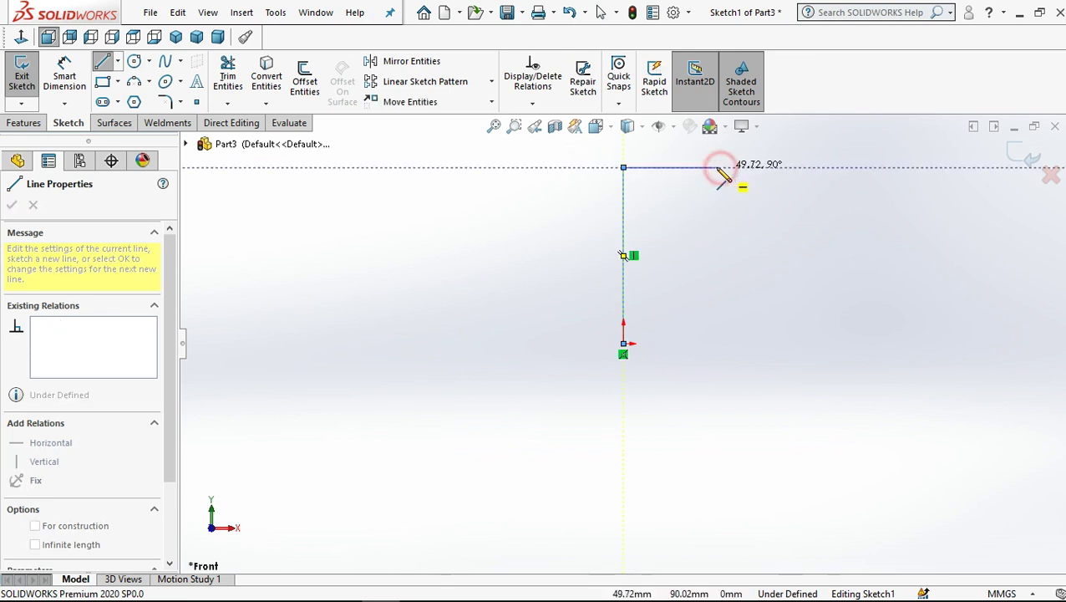
{"action": "left_click", "coordinate": [719, 168]}
{"action": "key", "text": "Escape"}
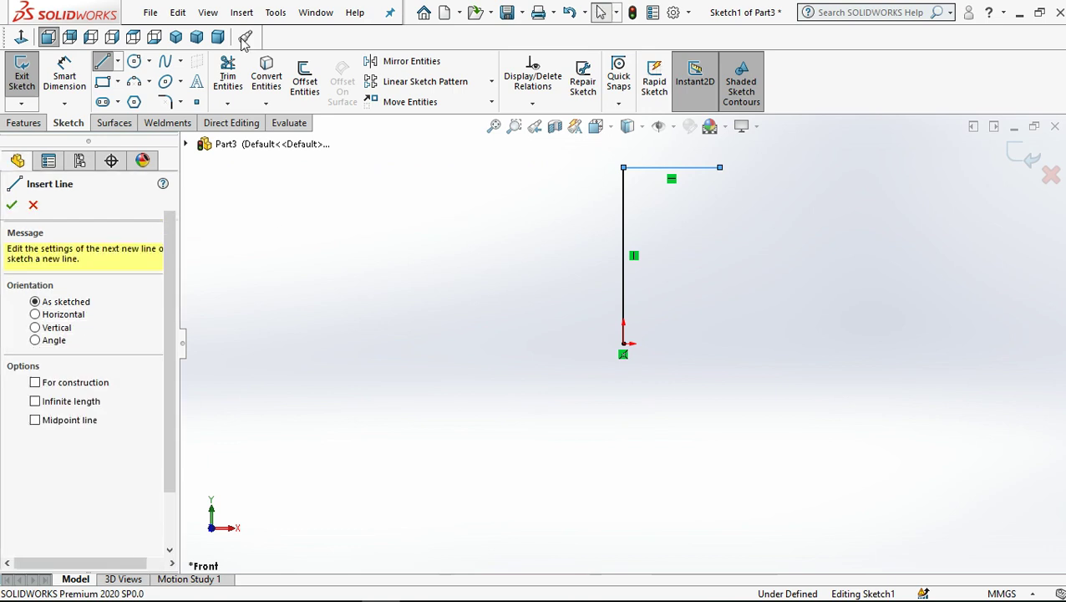
{"action": "key", "text": "Escape"}
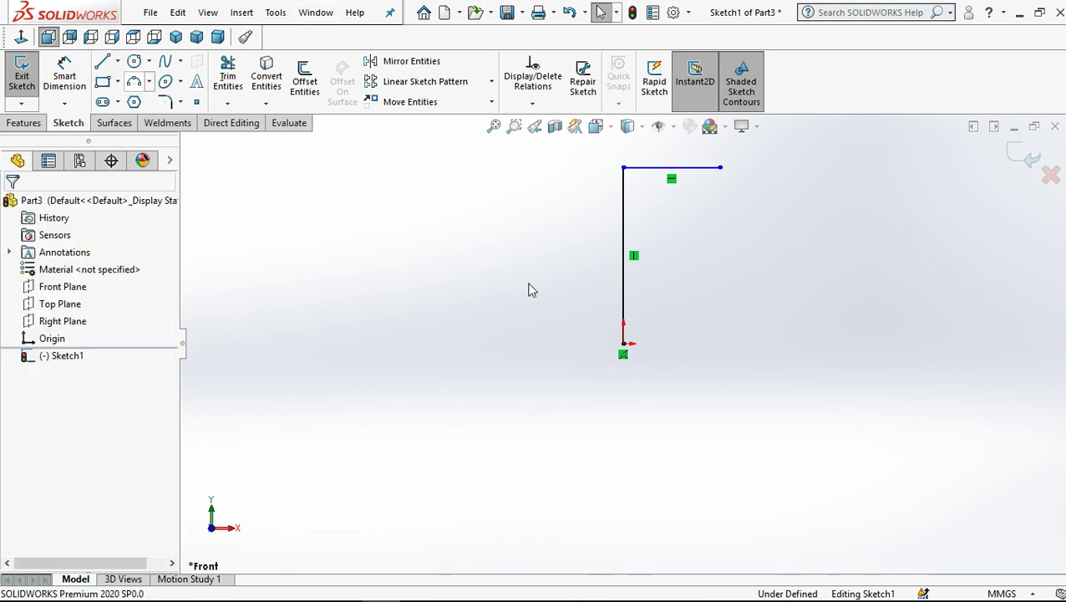
Draw a short horizontal line running right from the origin
{"action": "key", "text": "l"}
{"action": "key", "text": "Escape"}
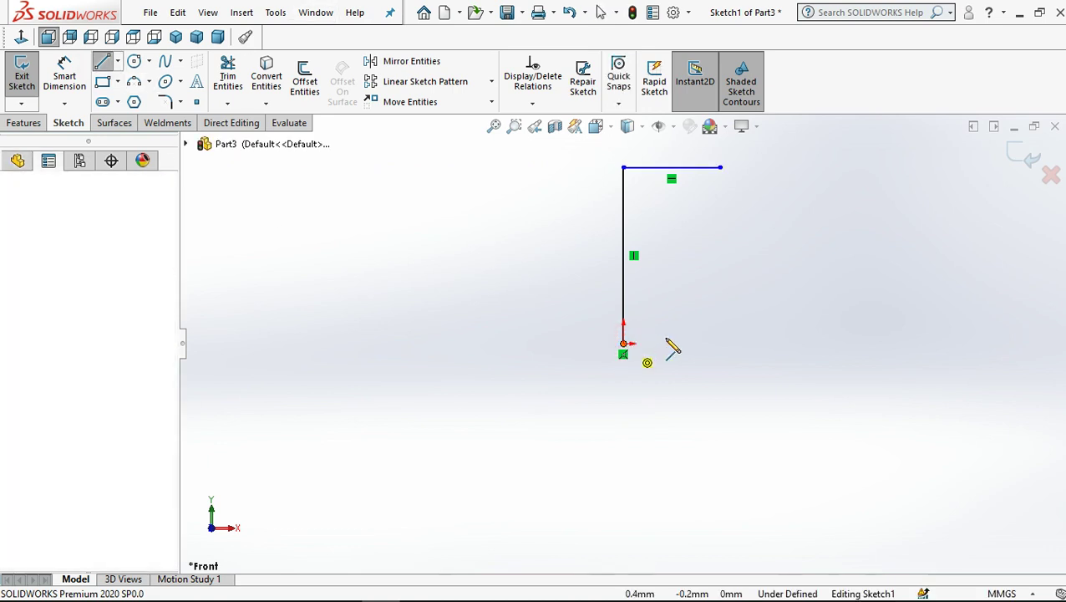
{"action": "left_click", "coordinate": [665, 342]}
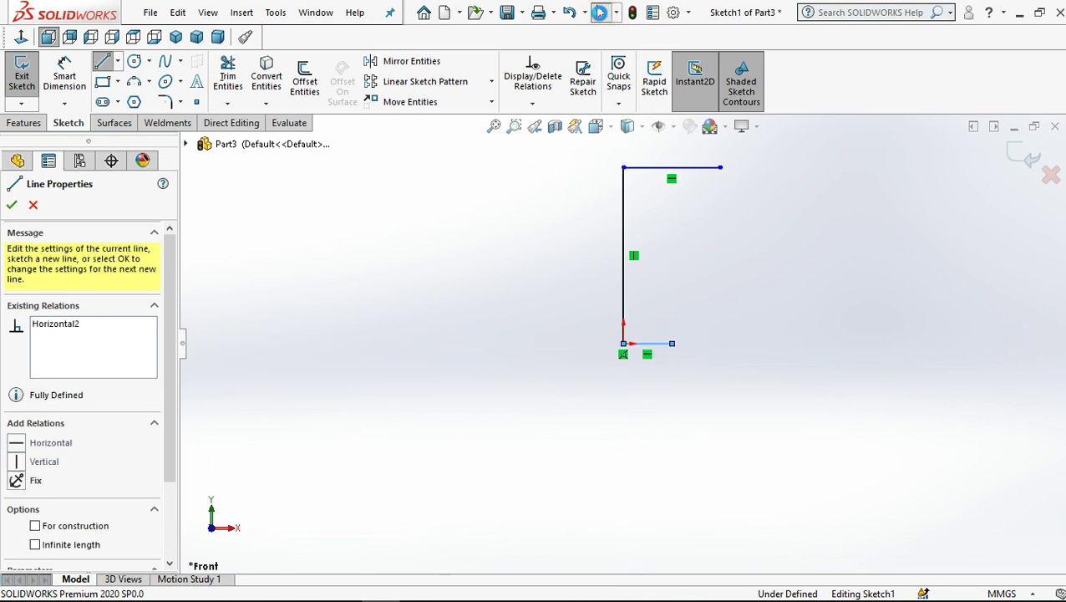
{"action": "left_click", "coordinate": [600, 12]}
{"action": "left_click", "coordinate": [423, 297]}
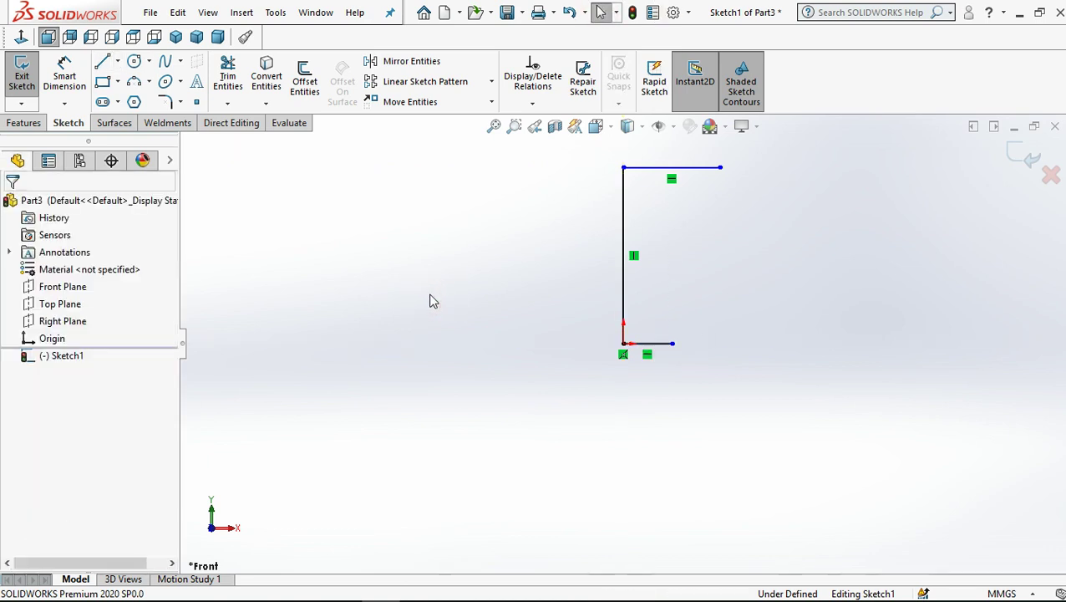
Dimension the bottom line to 30 mm
{"action": "left_click", "coordinate": [64, 76]}
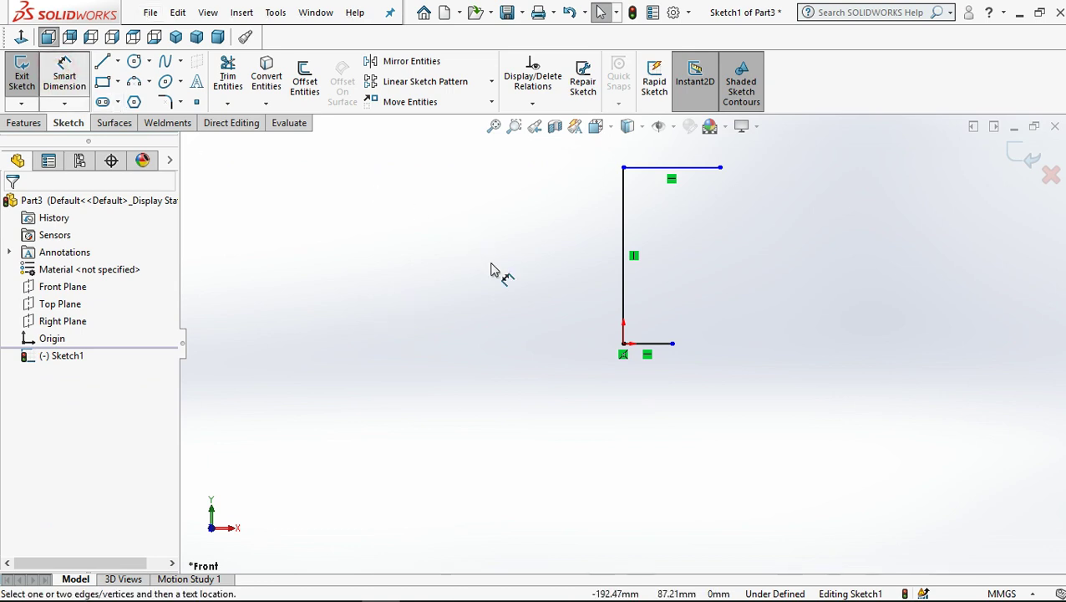
{"action": "key", "text": "Escape"}
{"action": "left_click", "coordinate": [650, 344]}
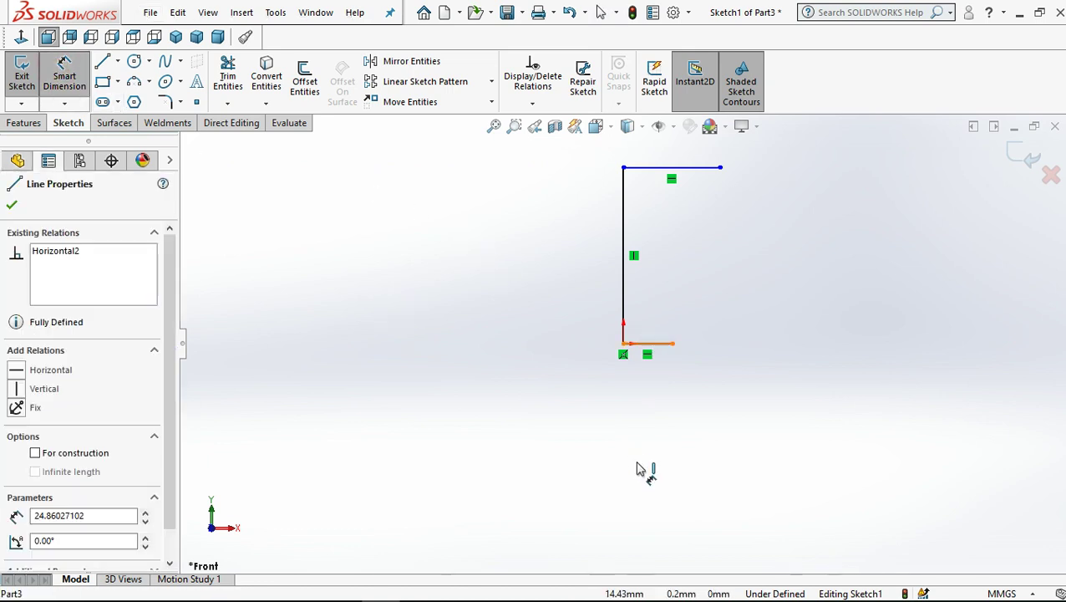
{"action": "key", "text": "d"}
{"action": "left_click", "coordinate": [649, 454]}
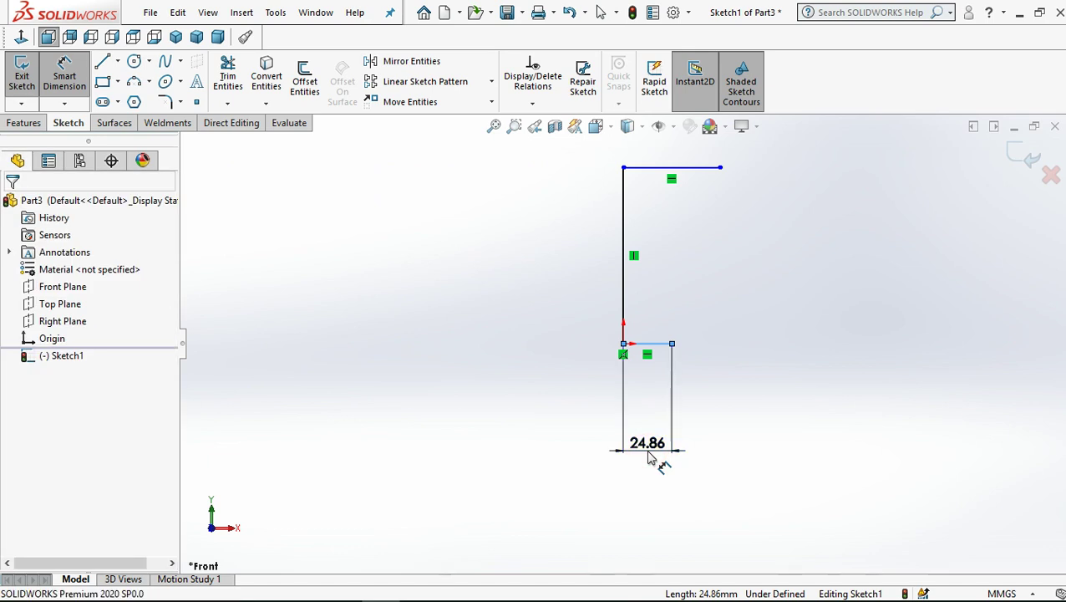
{"action": "double_click", "coordinate": [650, 451]}
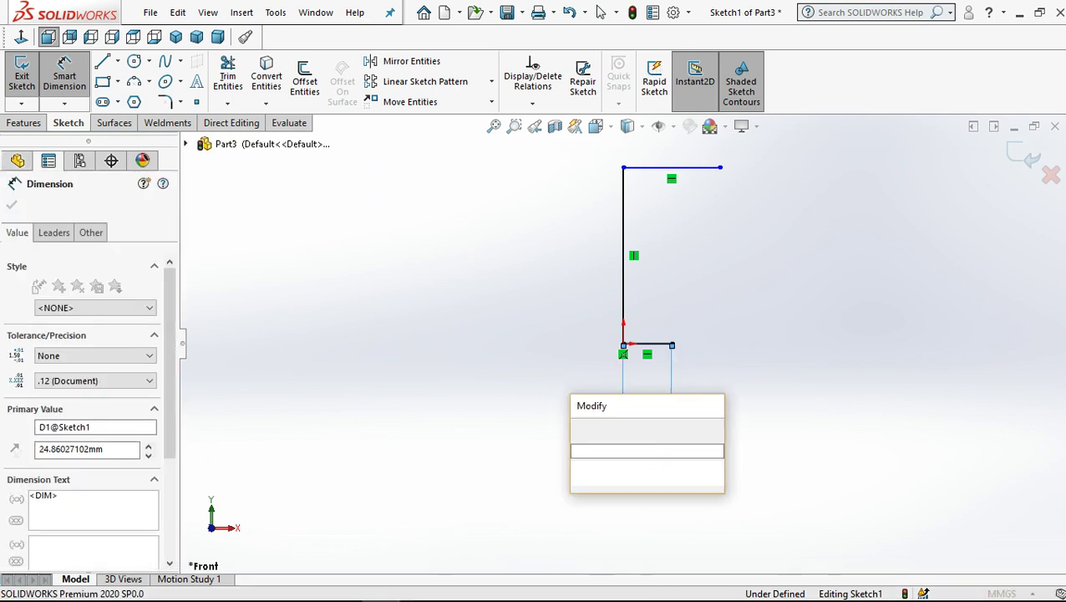
{"action": "type", "text": "30"}
{"action": "key", "text": "Return"}
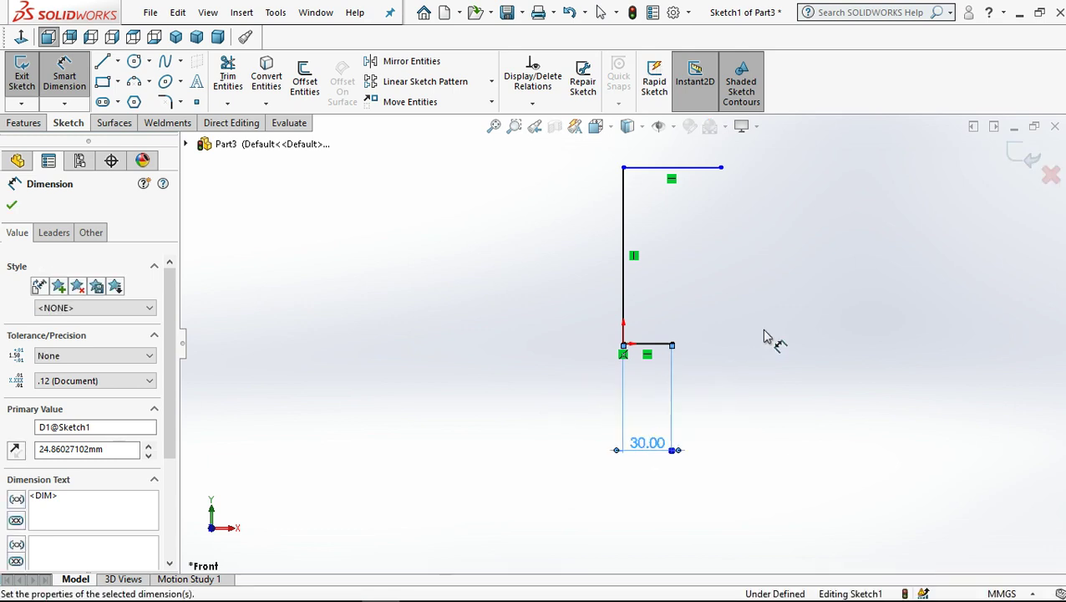
{"action": "key", "text": "Escape"}
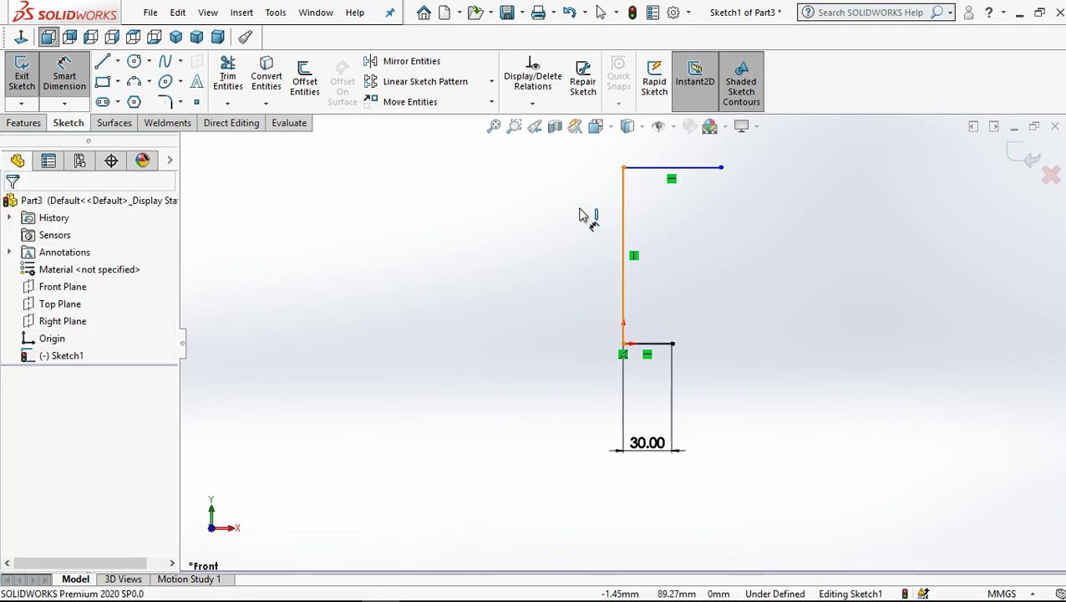
Dimension the vertical line to 110 mm and the top line to 50 mm
{"action": "left_click", "coordinate": [623, 225]}
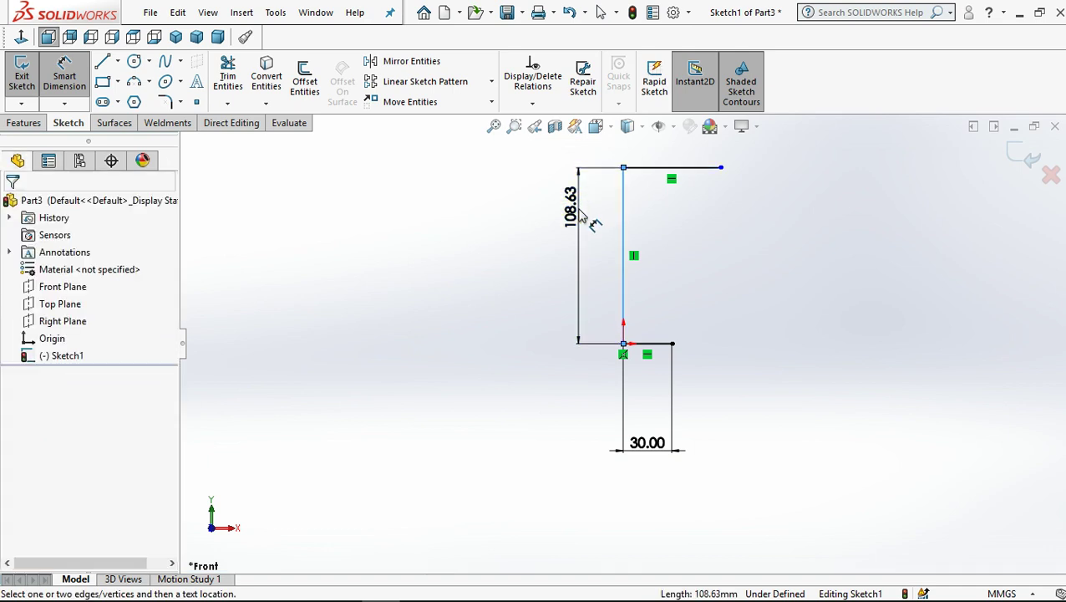
{"action": "left_click", "coordinate": [588, 219]}
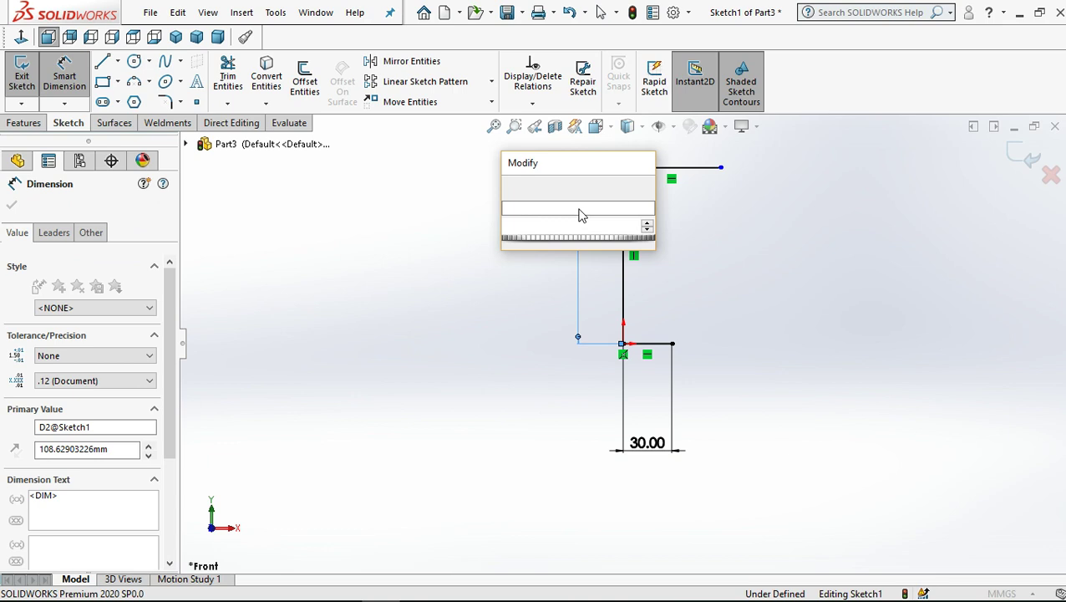
{"action": "key", "text": "Return"}
{"action": "left_click", "coordinate": [729, 220]}
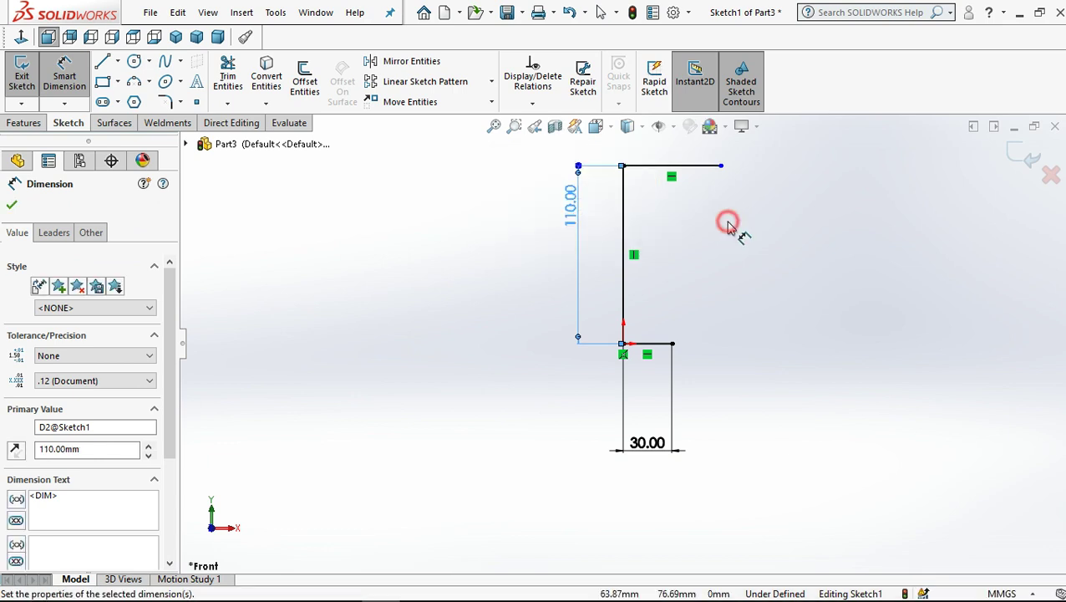
{"action": "left_click", "coordinate": [721, 166]}
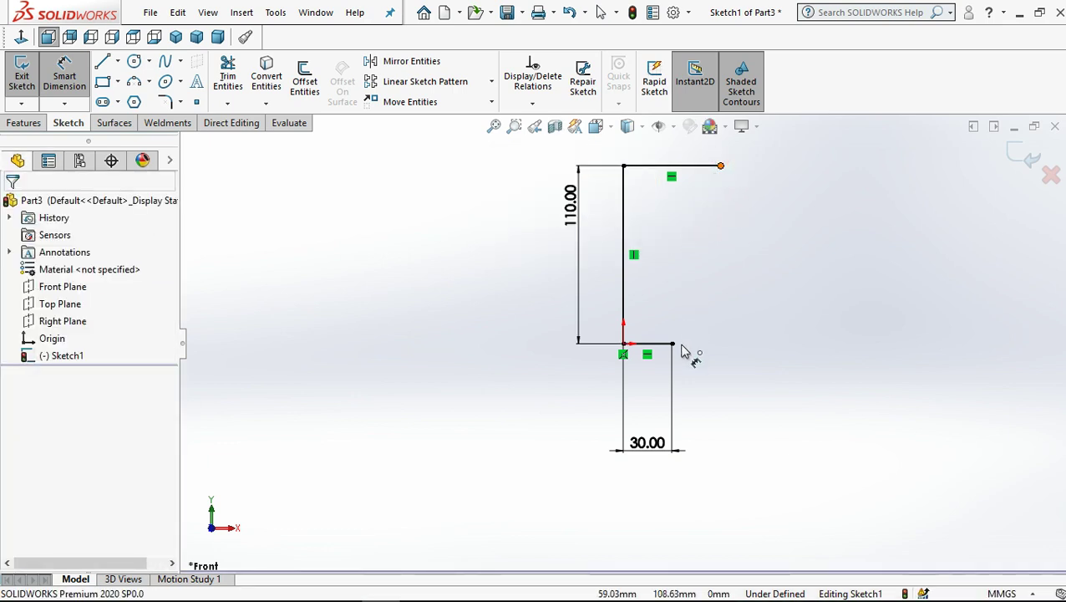
{"action": "left_click", "coordinate": [624, 166]}
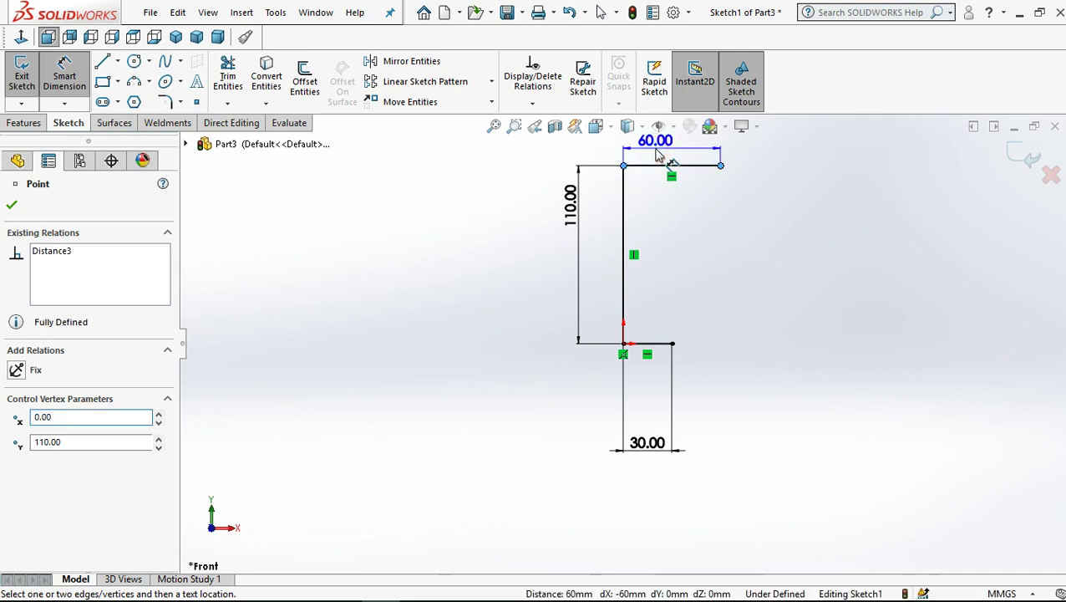
{"action": "left_click", "coordinate": [657, 153]}
{"action": "left_click", "coordinate": [658, 153]}
{"action": "type", "text": "50"}
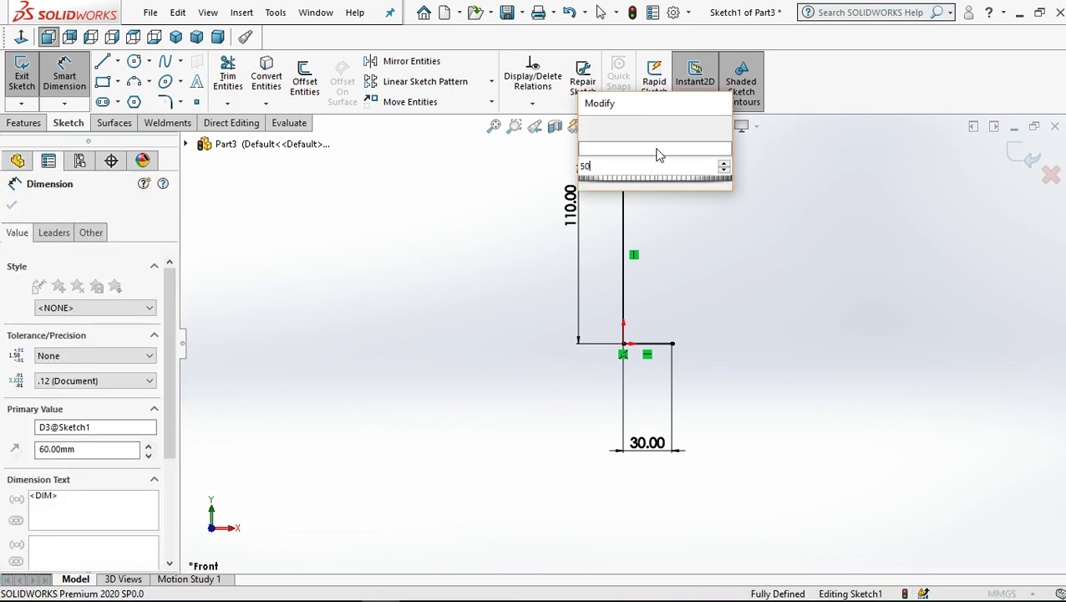
{"action": "key", "text": "Return"}
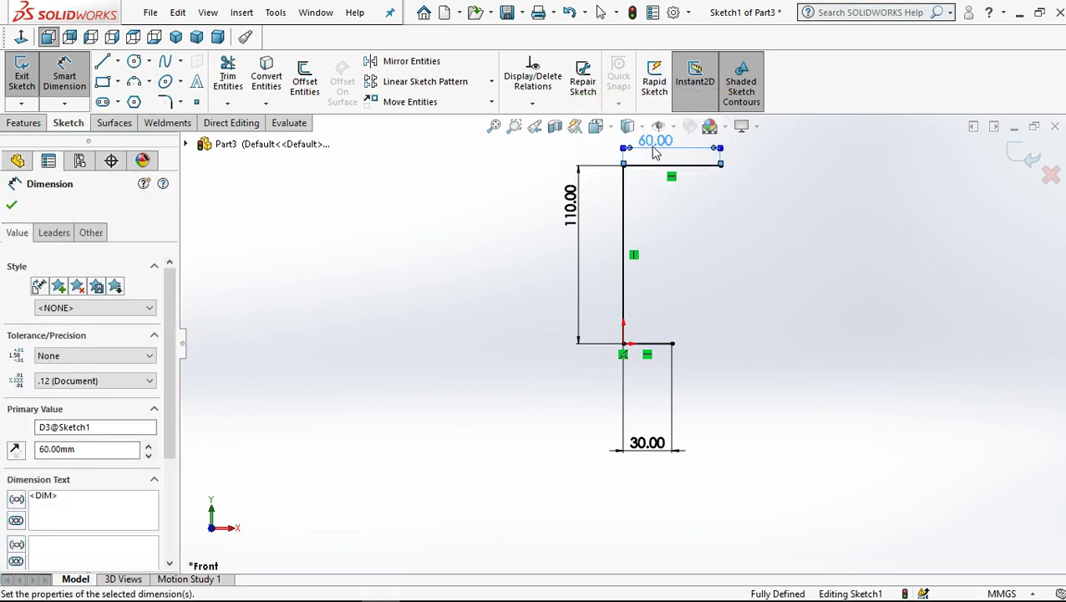
{"action": "left_click", "coordinate": [601, 11]}
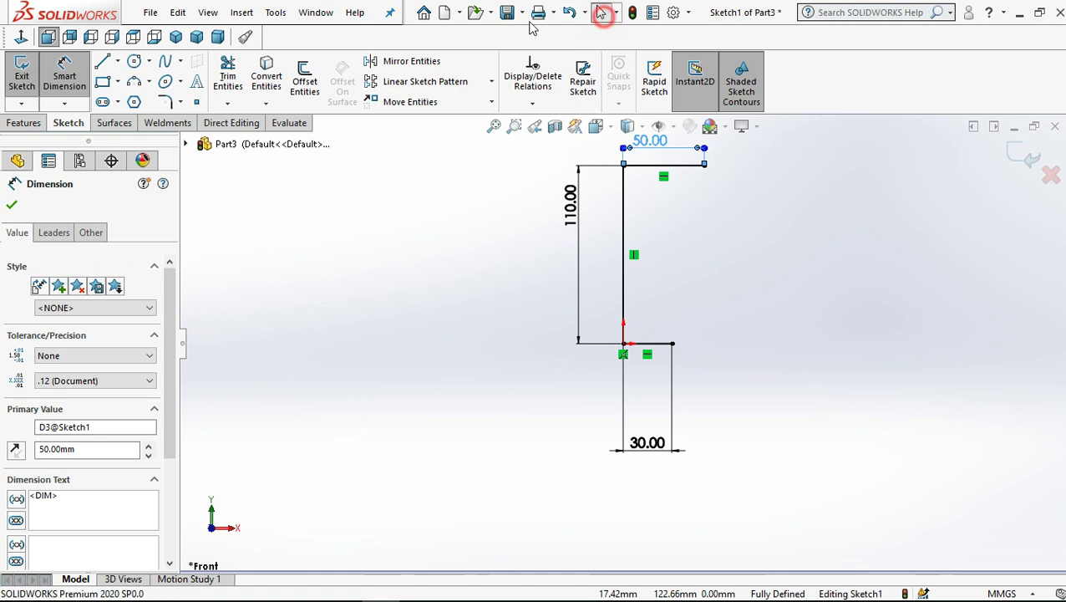
{"action": "left_click", "coordinate": [165, 61]}
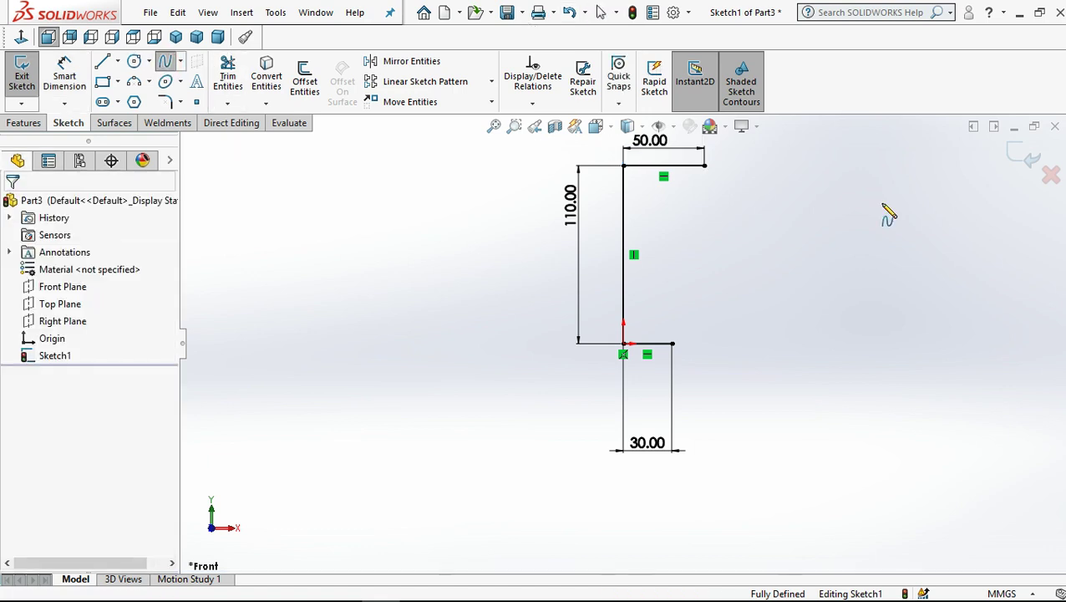
Join the top and bottom line ends with a spline and drag its midpoint outward to bow the side
{"action": "left_click", "coordinate": [677, 350]}
{"action": "double_click", "coordinate": [676, 345]}
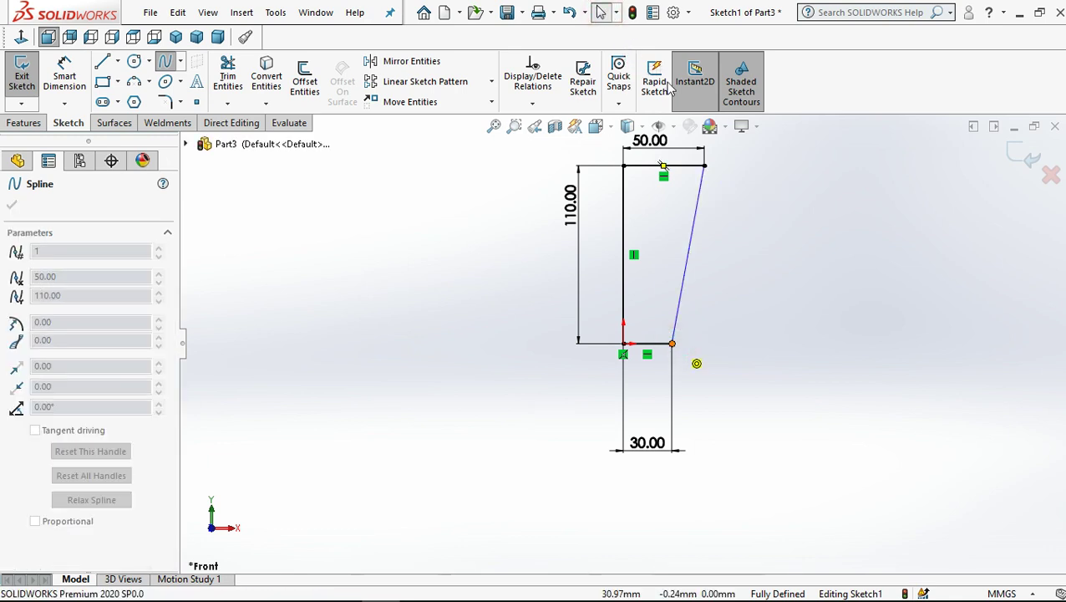
{"action": "left_click", "coordinate": [699, 219]}
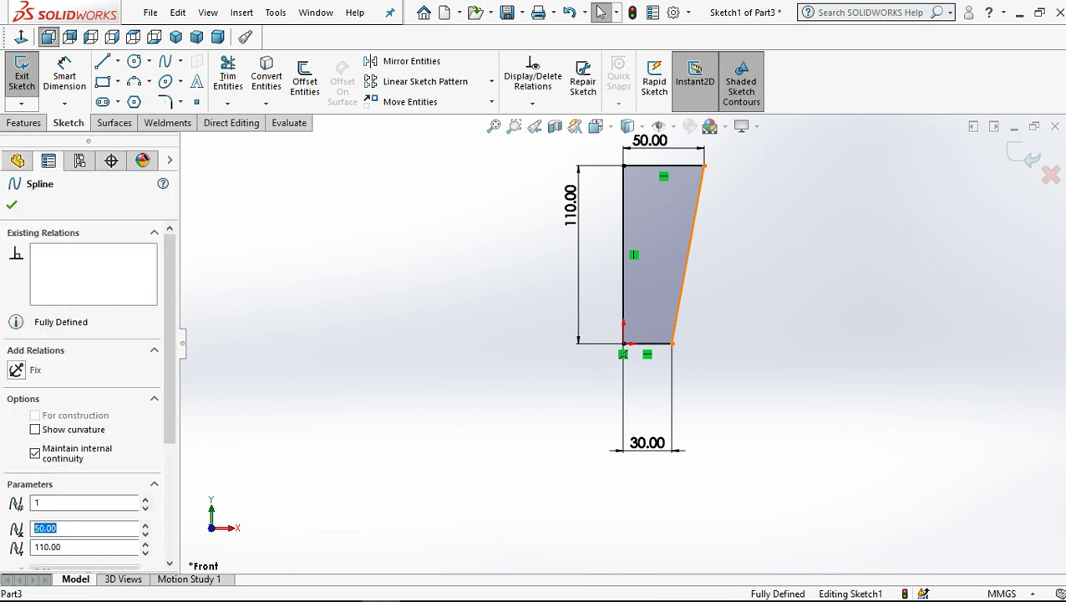
{"action": "left_click", "coordinate": [692, 242]}
{"action": "left_click_drag", "start_coordinate": [726, 255], "coordinate": [713, 251]}
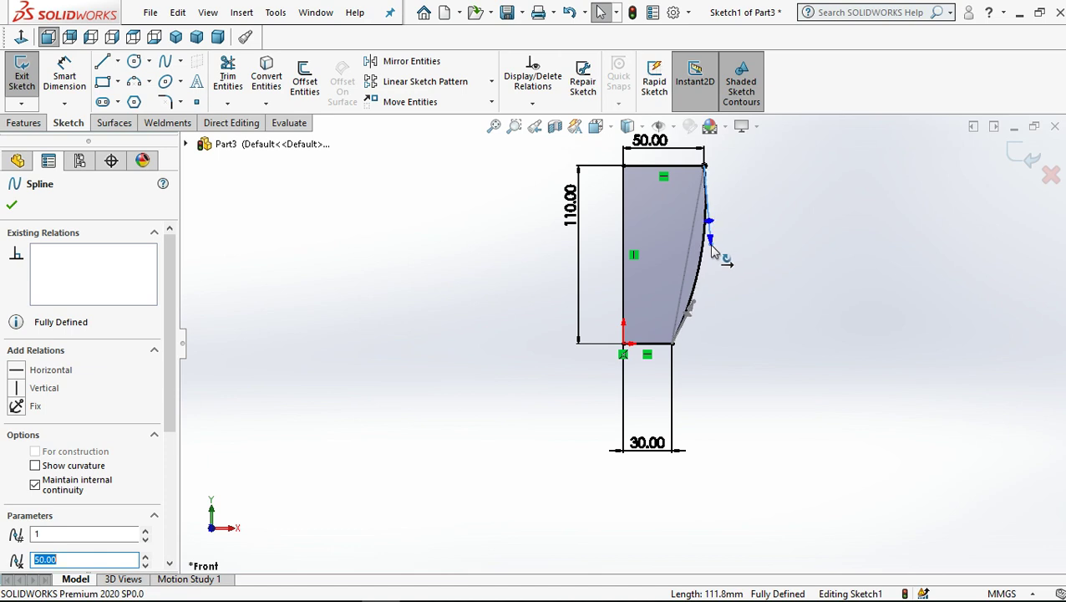
{"action": "key", "text": "f"}
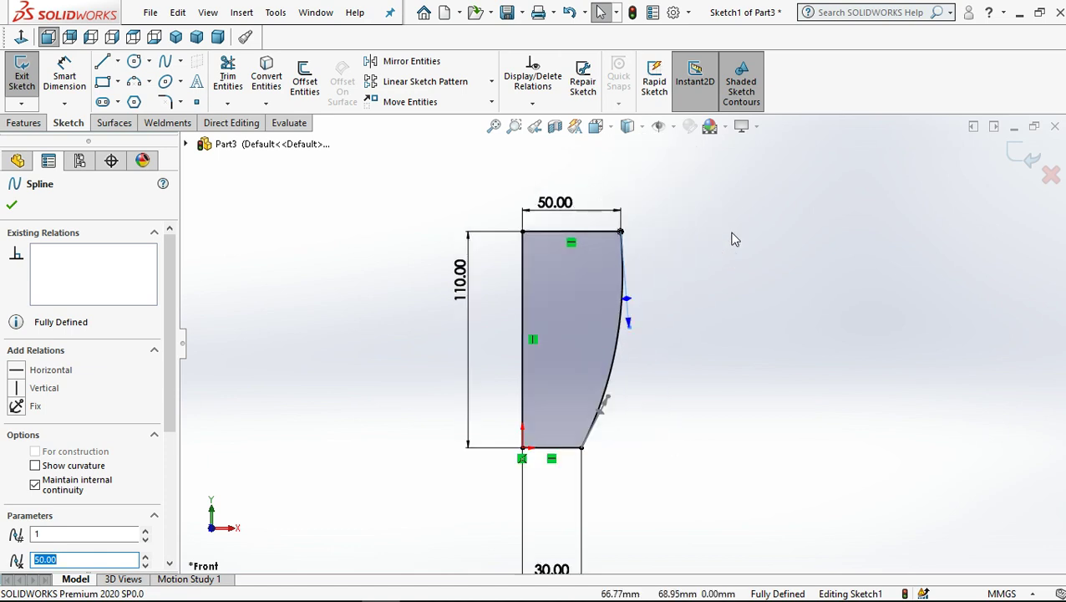
{"action": "left_click", "coordinate": [388, 249]}
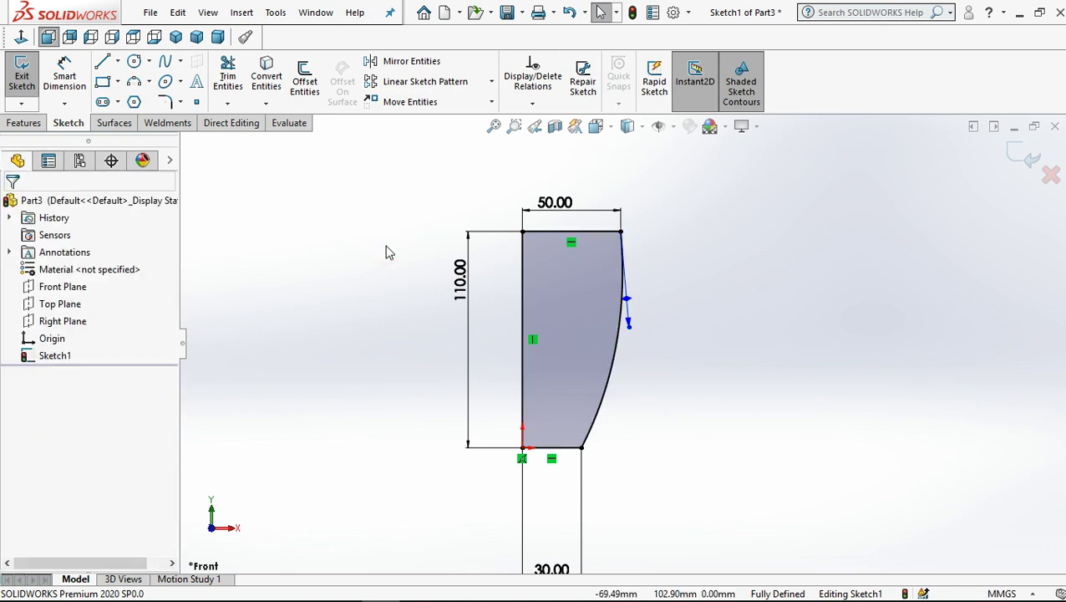
Select the curved spline side and inspect the left vertical line's properties
{"action": "left_click", "coordinate": [340, 269]}
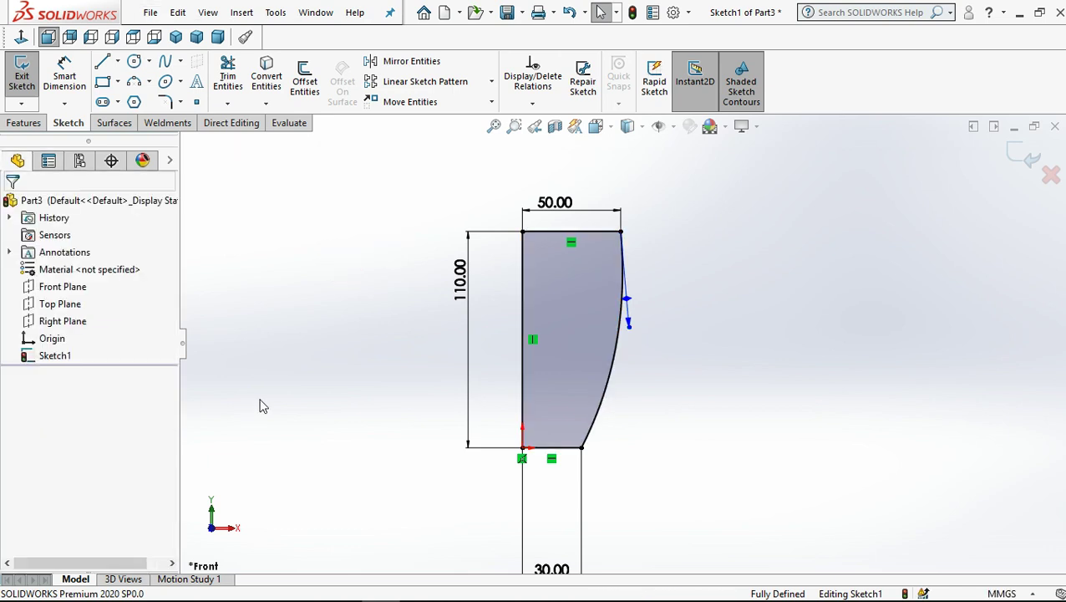
{"action": "key", "text": "d"}
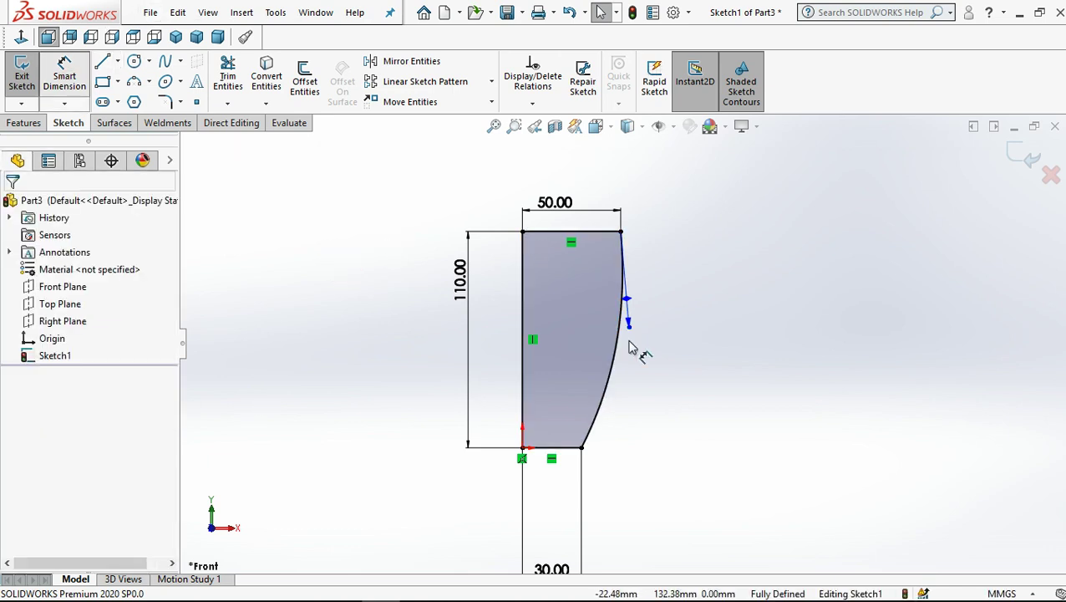
{"action": "key", "text": "Escape"}
{"action": "left_click", "coordinate": [631, 326]}
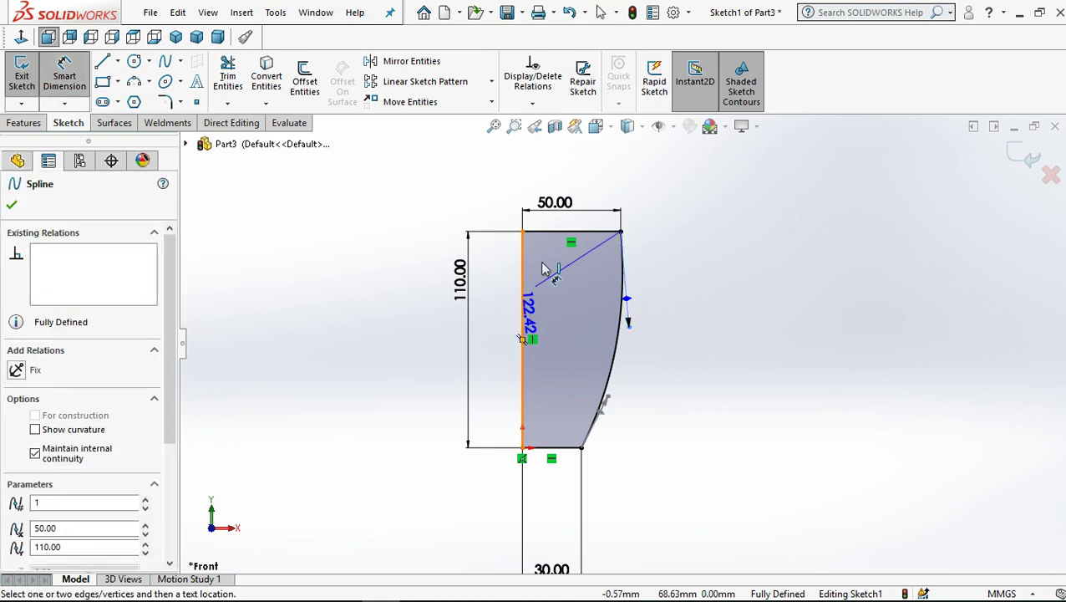
{"action": "left_click", "coordinate": [522, 339]}
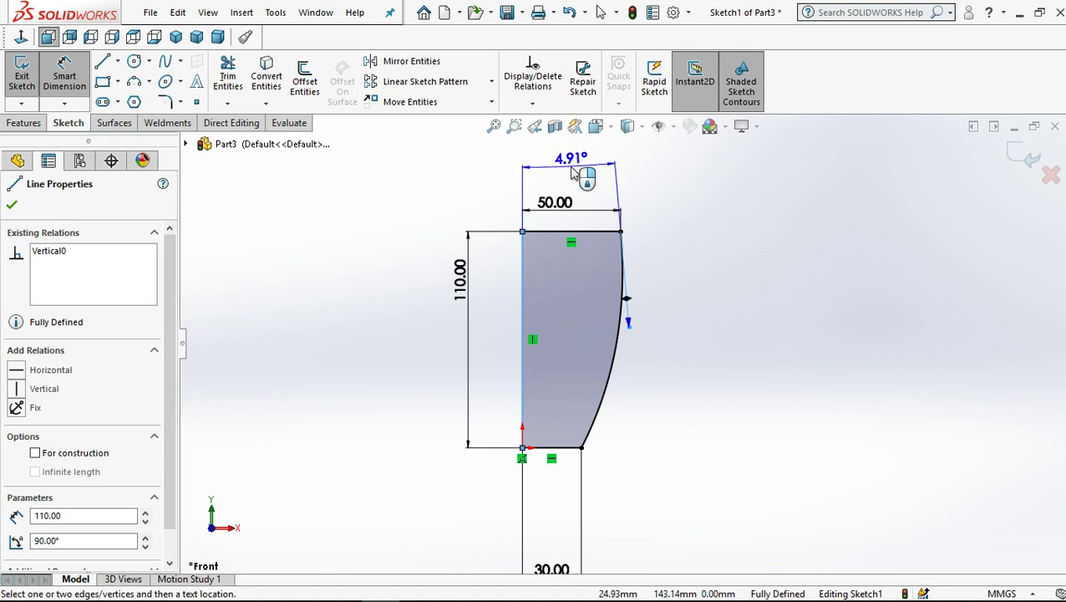
{"action": "left_click", "coordinate": [601, 19]}
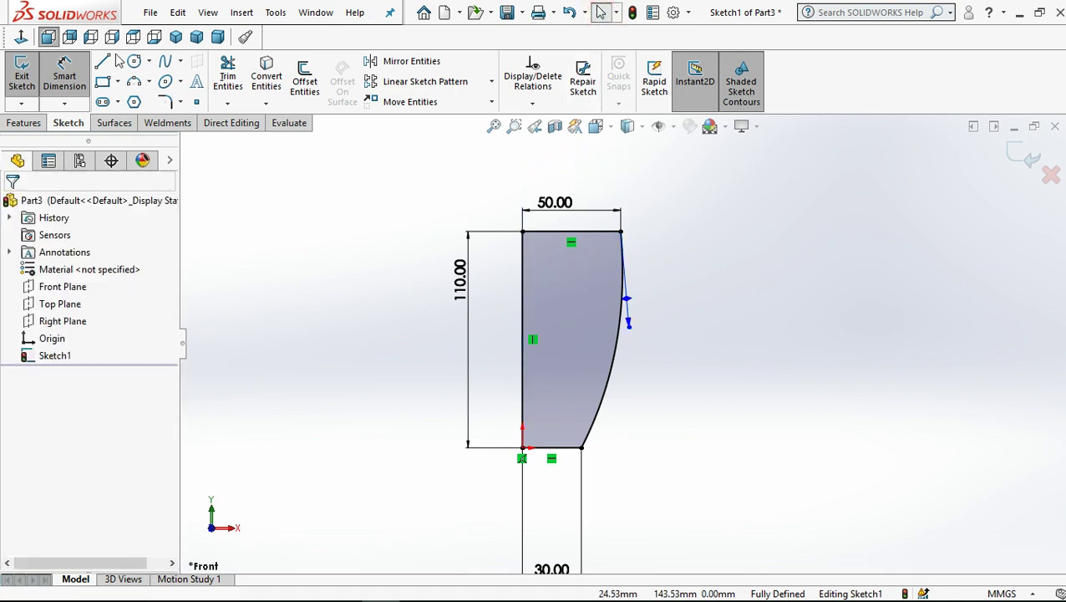
Dimension the spline's upper tangent handle to 120 and check its lower endpoint coordinates
{"action": "left_click", "coordinate": [64, 71]}
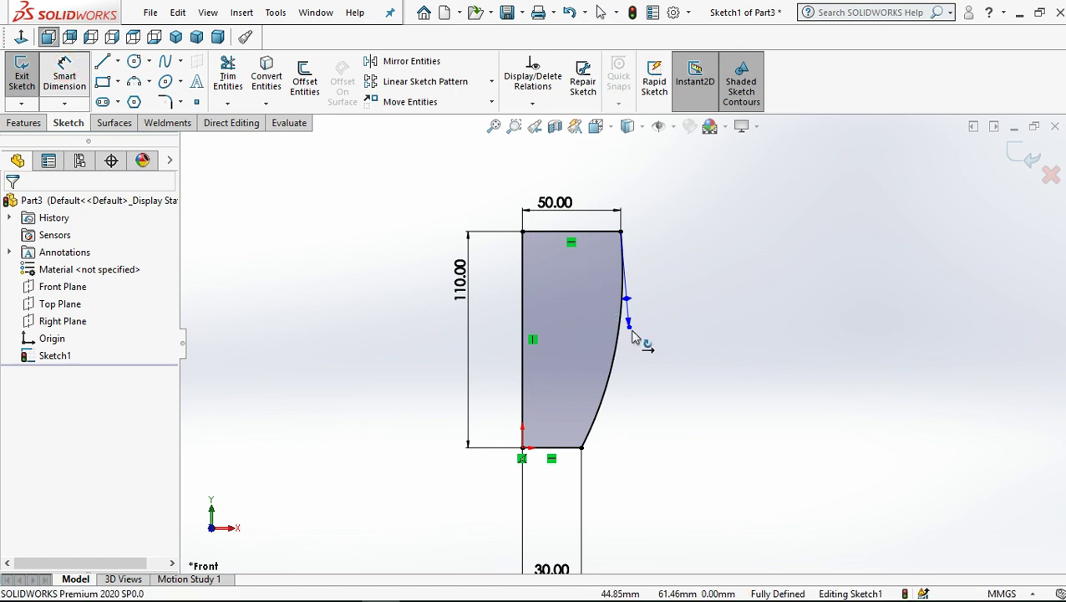
{"action": "left_click", "coordinate": [681, 312]}
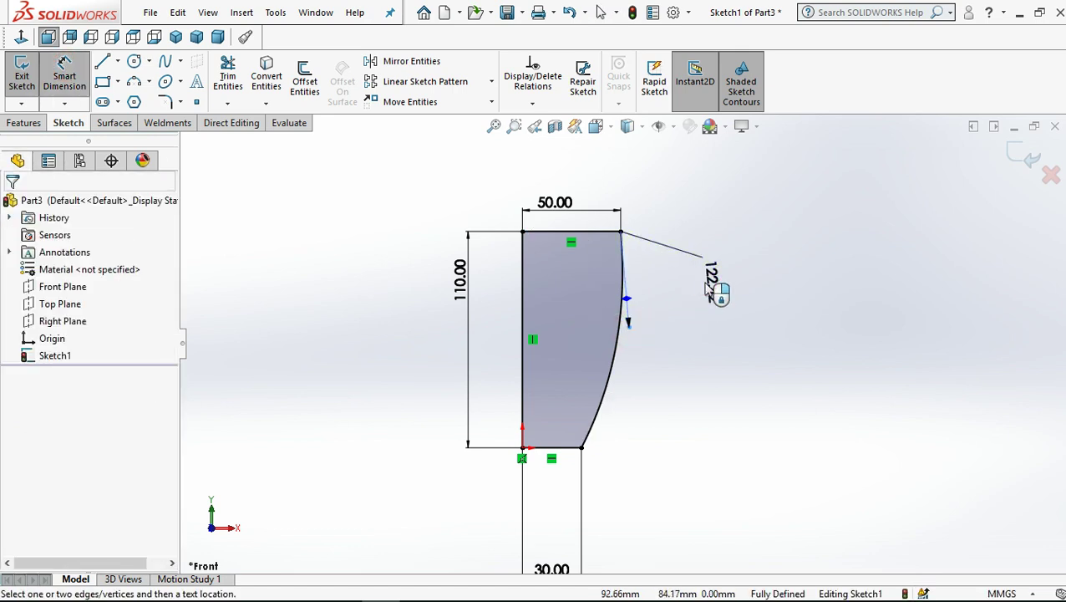
{"action": "left_click", "coordinate": [706, 289]}
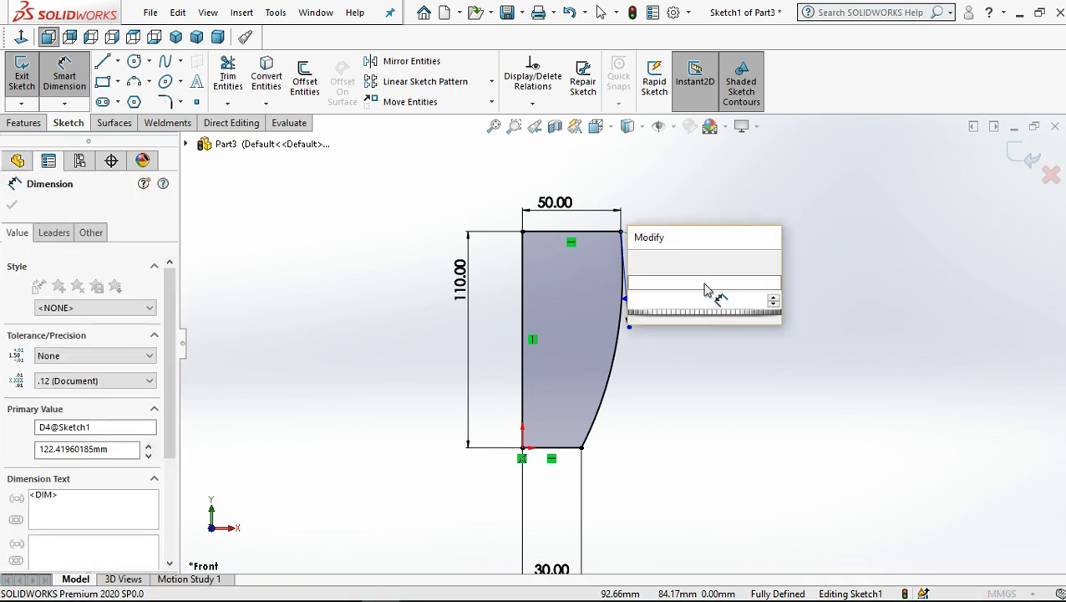
{"action": "key", "text": "Return"}
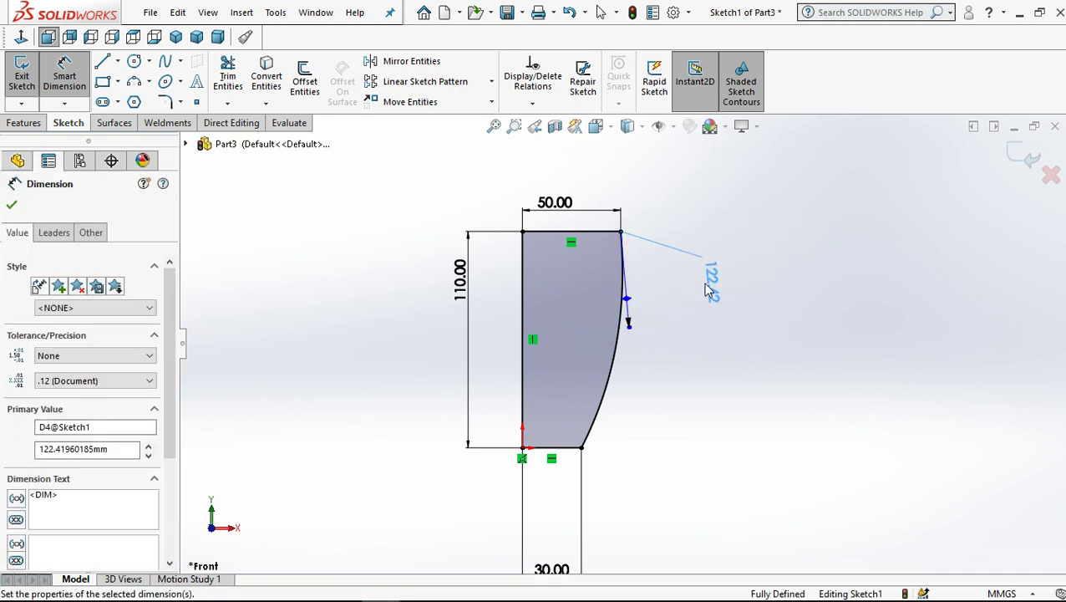
{"action": "left_click", "coordinate": [738, 369]}
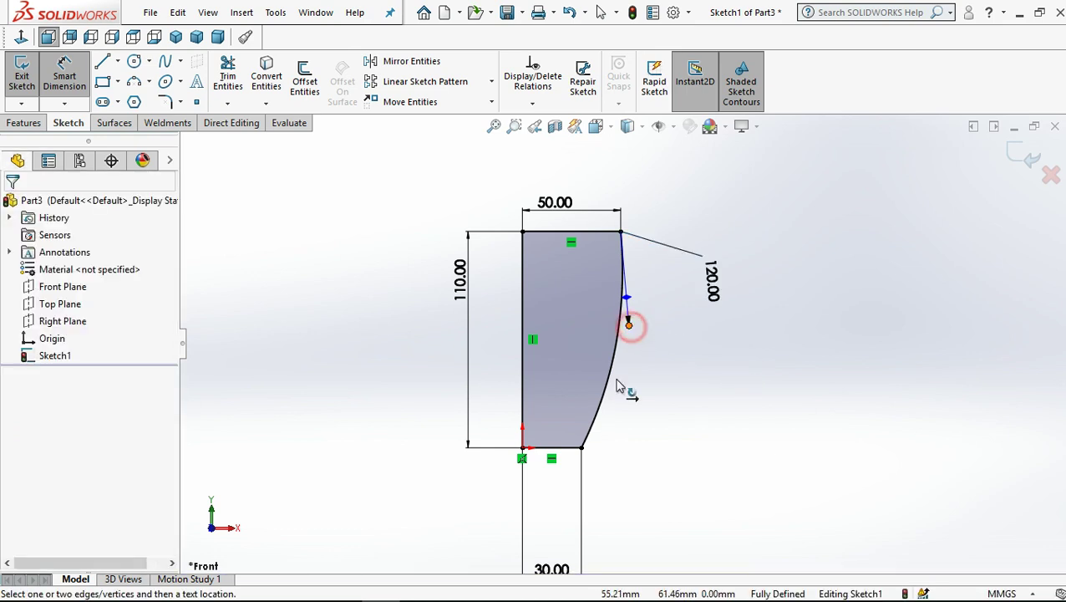
{"action": "left_click", "coordinate": [583, 452]}
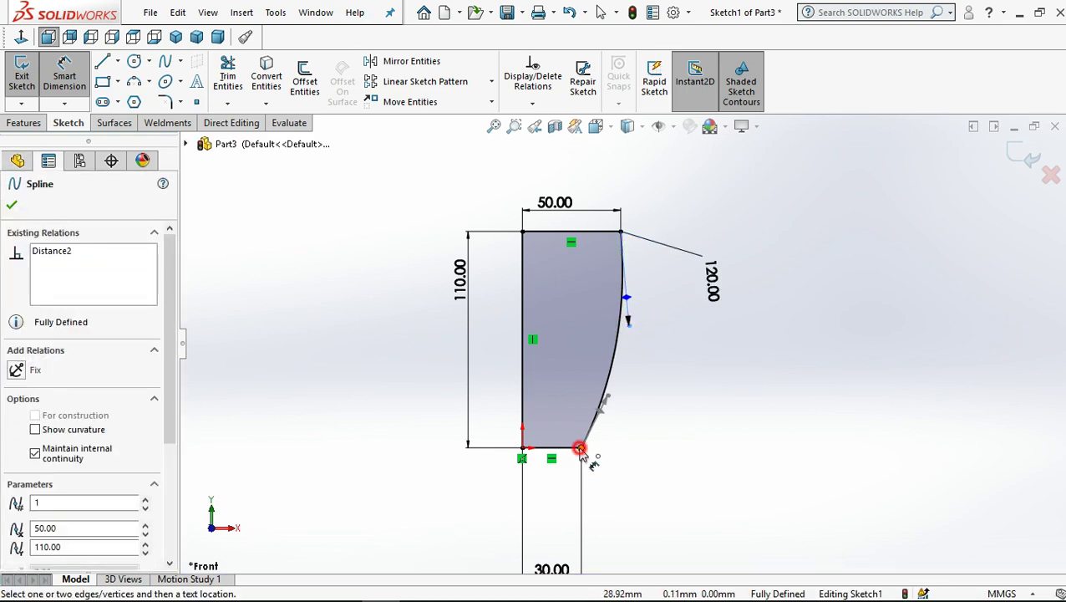
{"action": "left_click", "coordinate": [582, 452]}
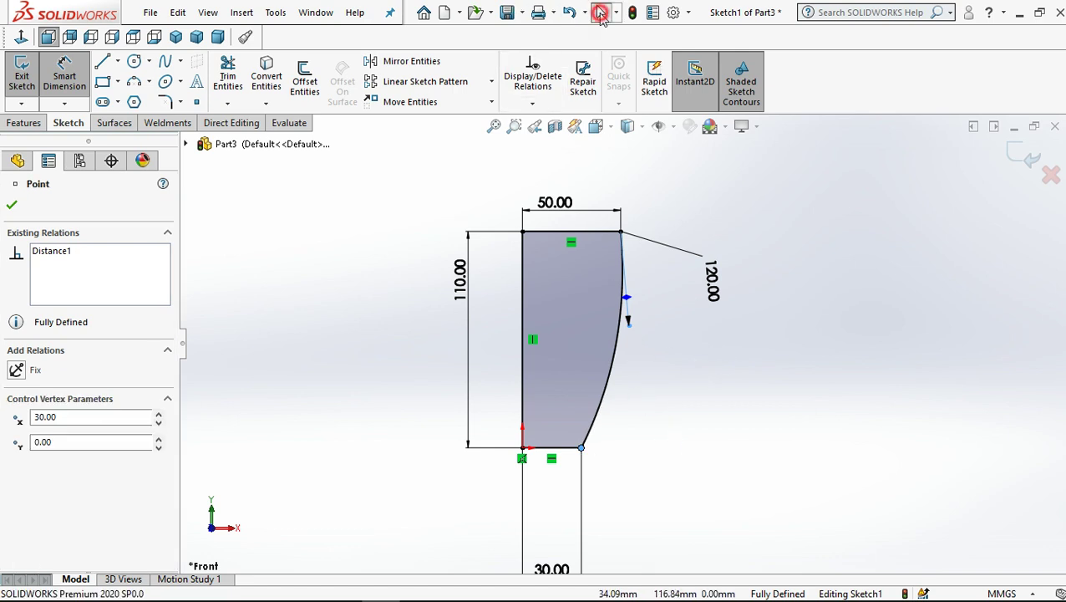
{"action": "left_click", "coordinate": [662, 514]}
{"action": "key", "text": "f"}
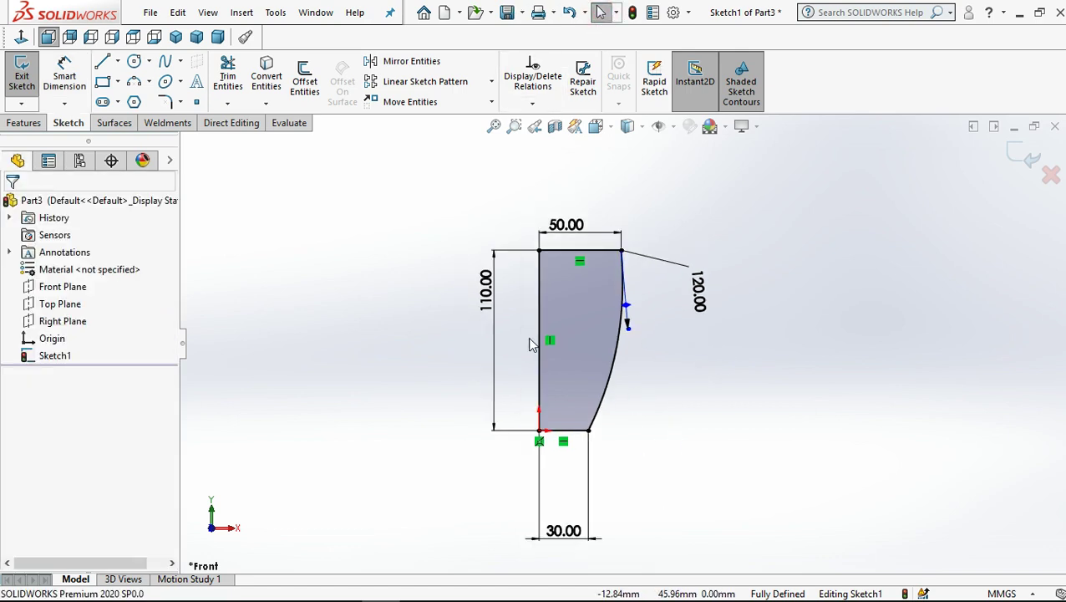
Revolve the profile 360° about the left vertical line into a solid cup body
{"action": "left_click", "coordinate": [26, 123]}
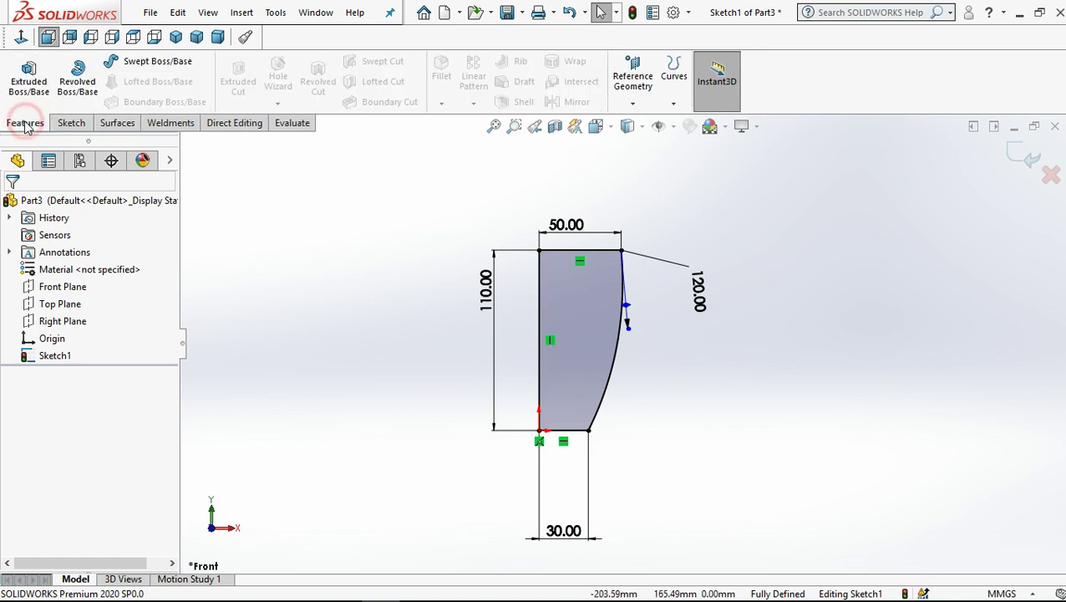
{"action": "left_click", "coordinate": [78, 75]}
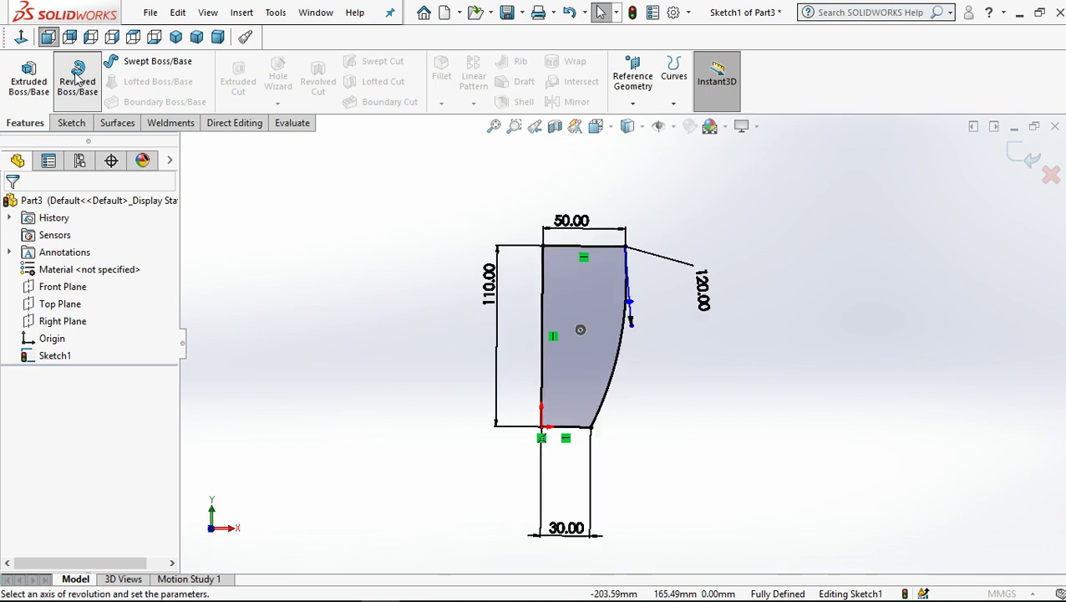
{"action": "left_click", "coordinate": [573, 278]}
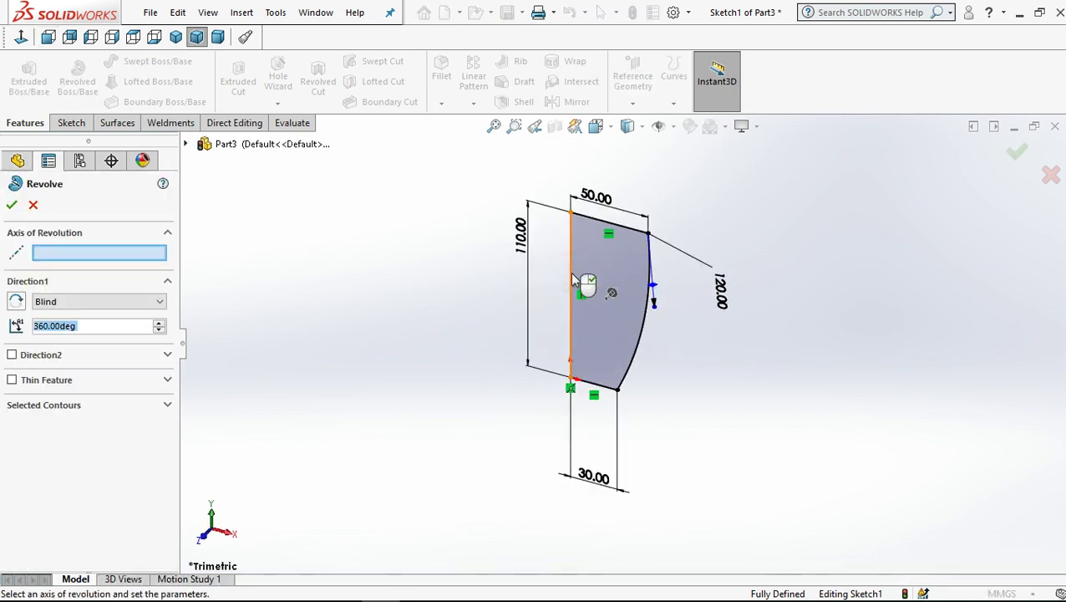
{"action": "left_click", "coordinate": [573, 278]}
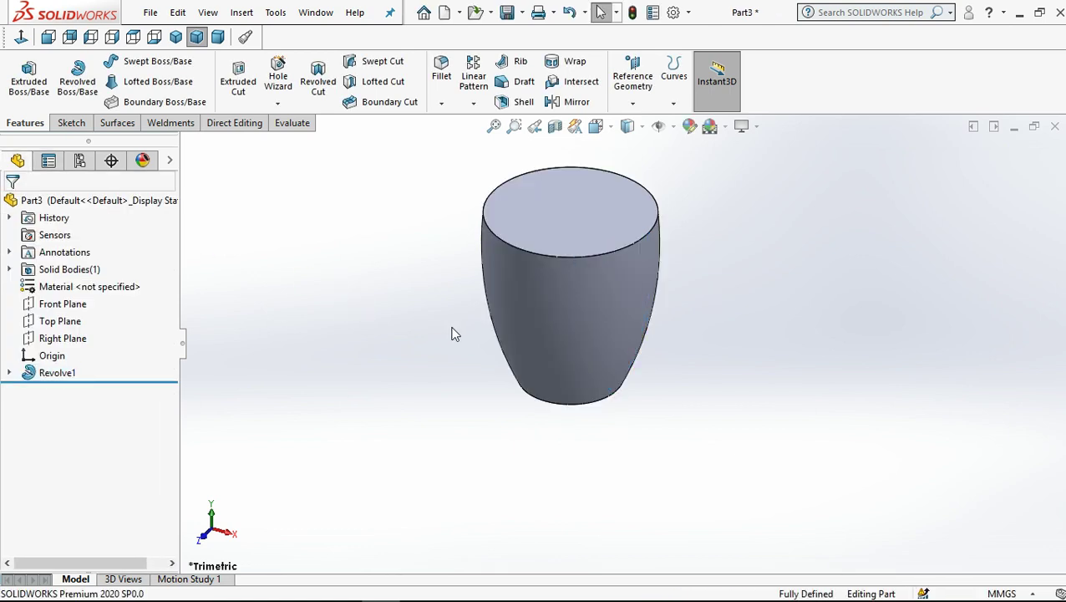
Create reference plane Plane1 offset 30 mm from the Front Plane
{"action": "key", "text": "z"}
{"action": "scroll", "coordinate": [679, 351], "scroll_direction": "down", "scroll_amount": 3}
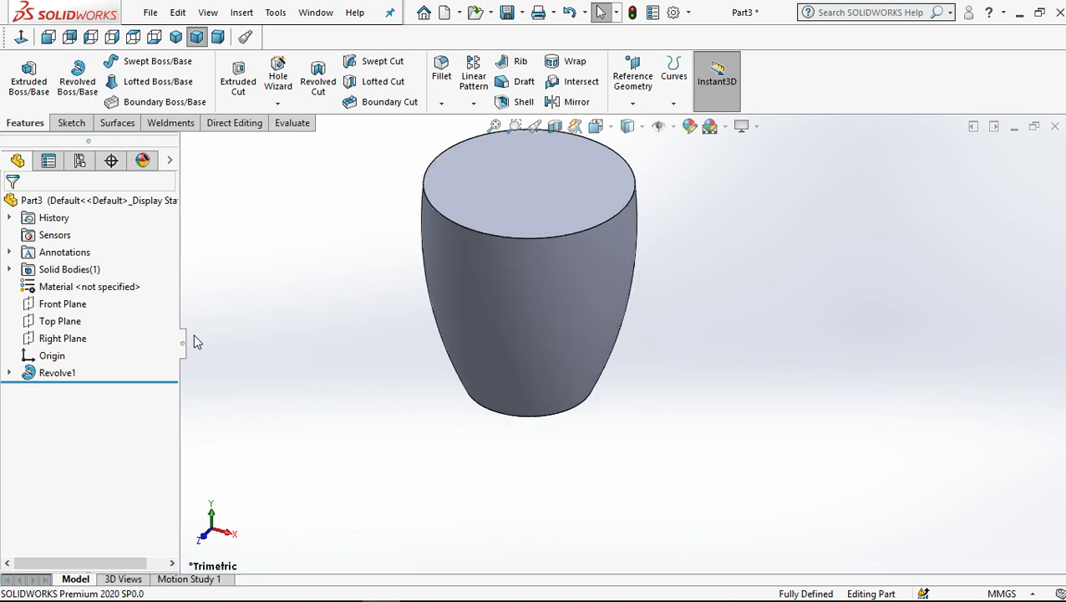
{"action": "left_click", "coordinate": [65, 307]}
{"action": "left_click", "coordinate": [634, 89]}
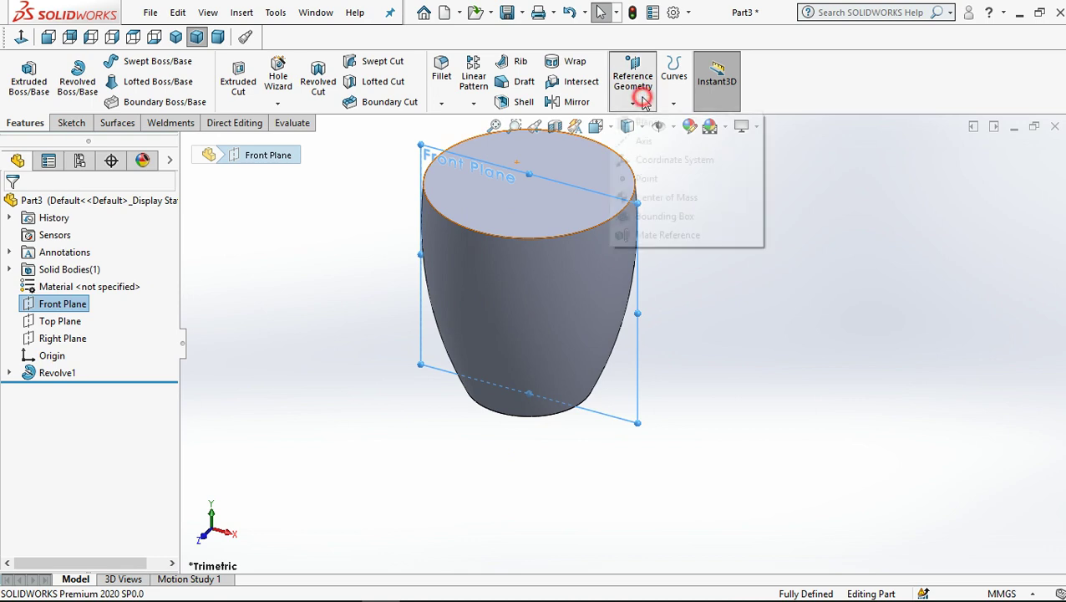
{"action": "left_click", "coordinate": [646, 122]}
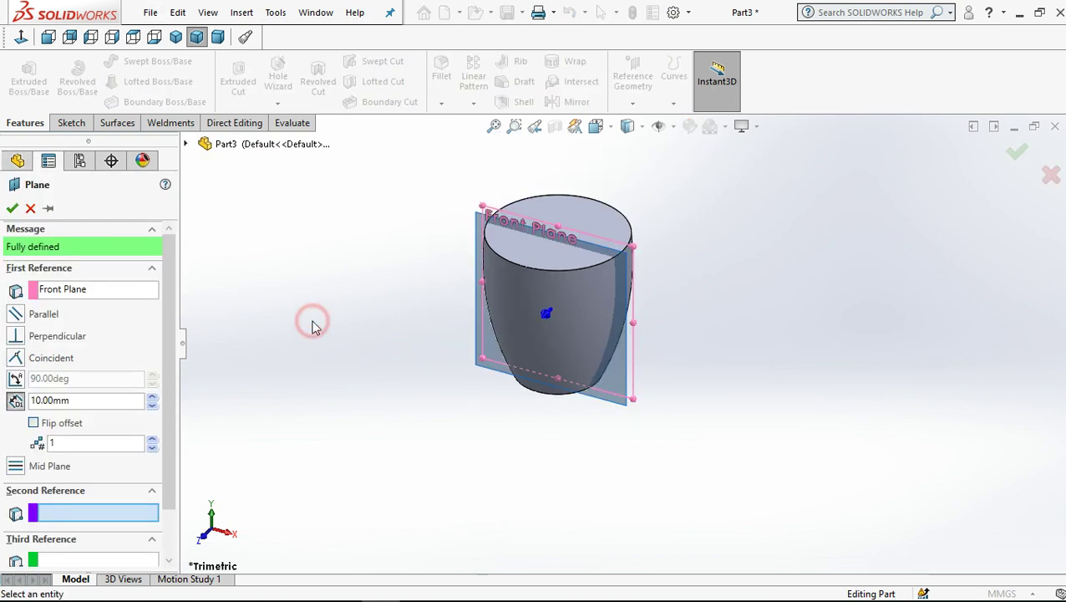
{"action": "left_click", "coordinate": [154, 396]}
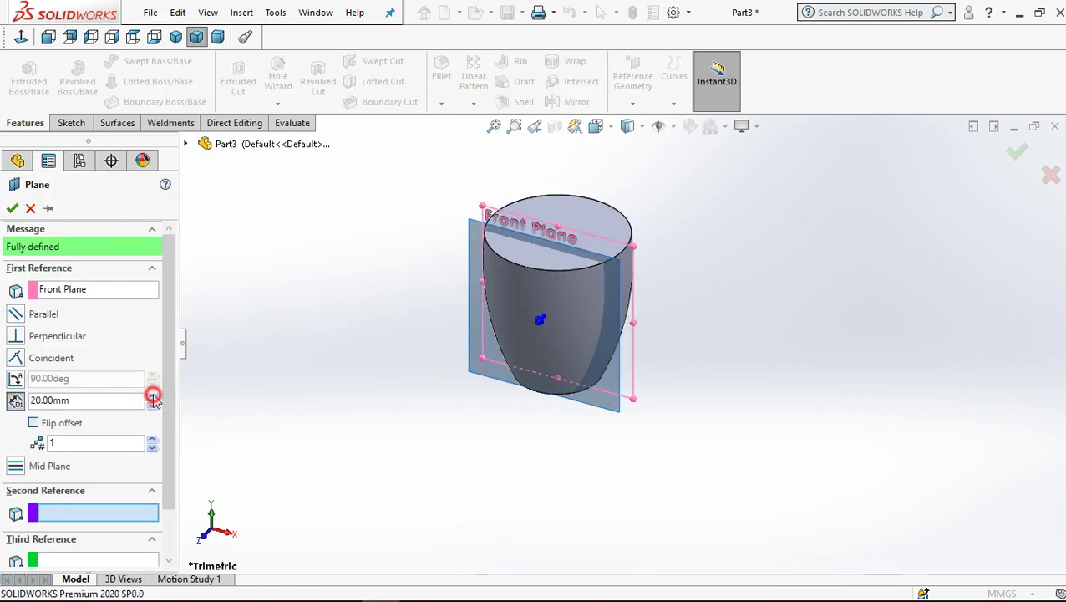
{"action": "left_click", "coordinate": [154, 396]}
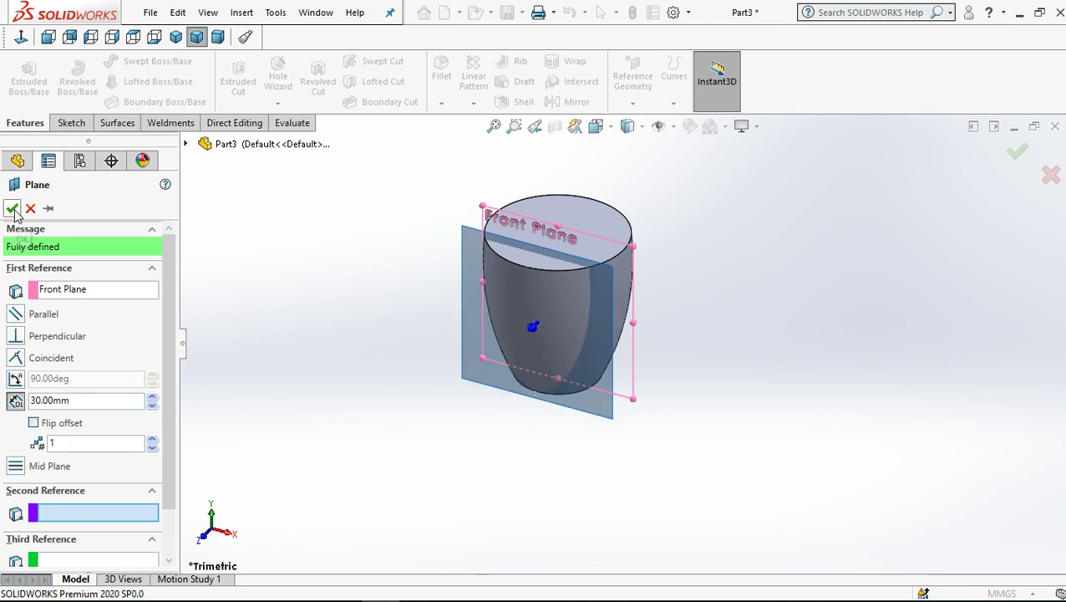
{"action": "right_click", "coordinate": [224, 192]}
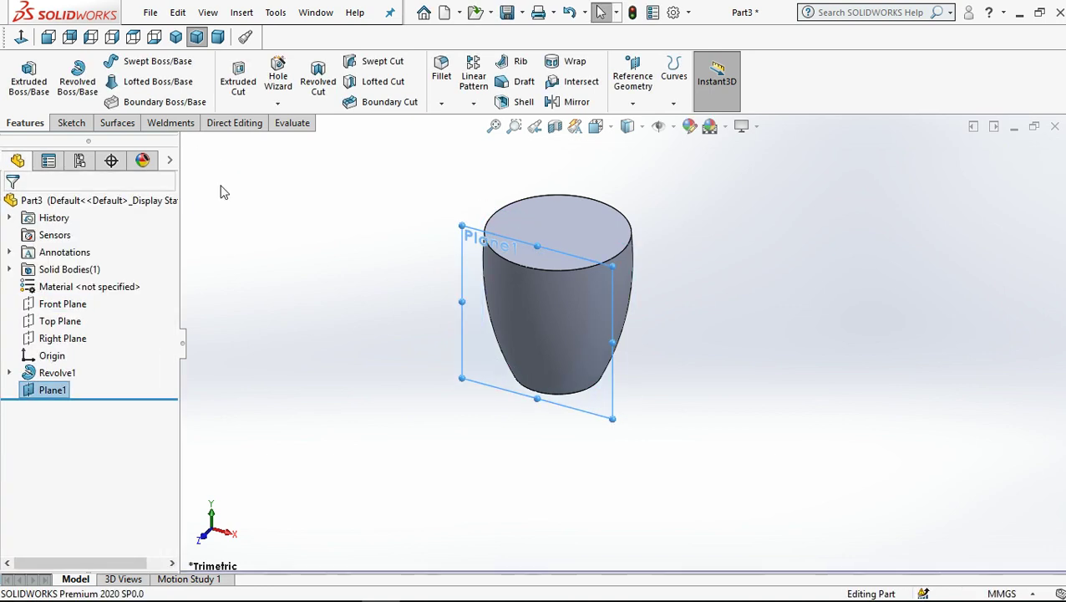
{"action": "left_click", "coordinate": [472, 351]}
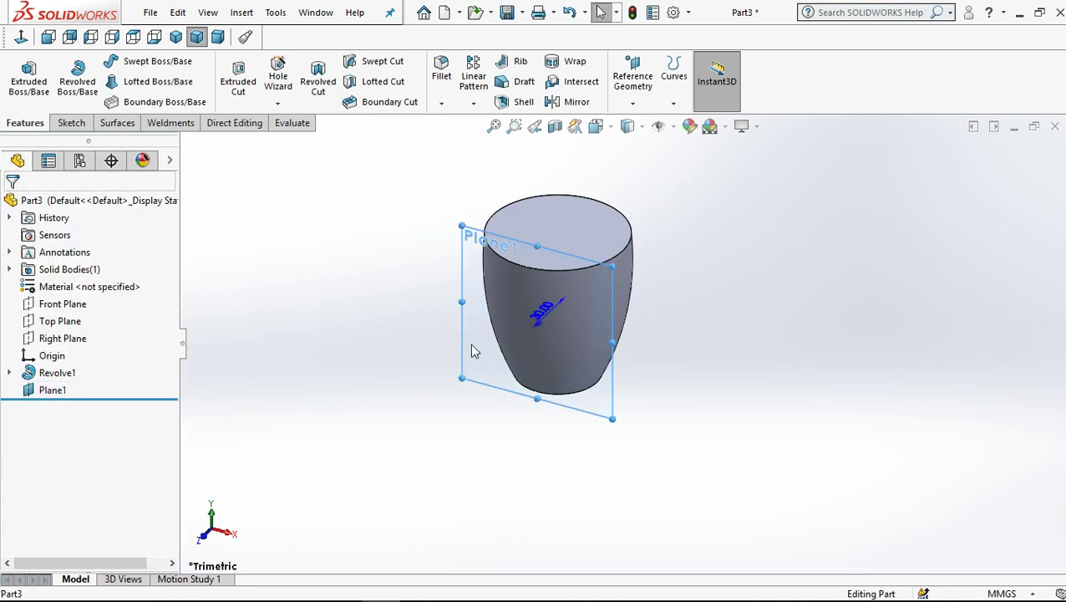
{"action": "left_click", "coordinate": [537, 302]}
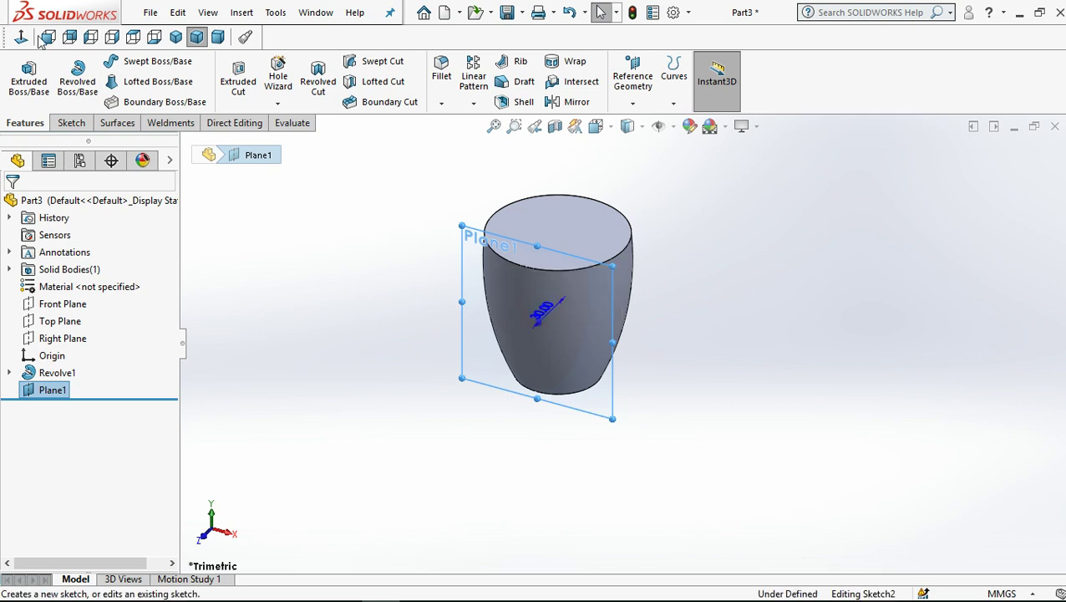
{"action": "left_click", "coordinate": [319, 259]}
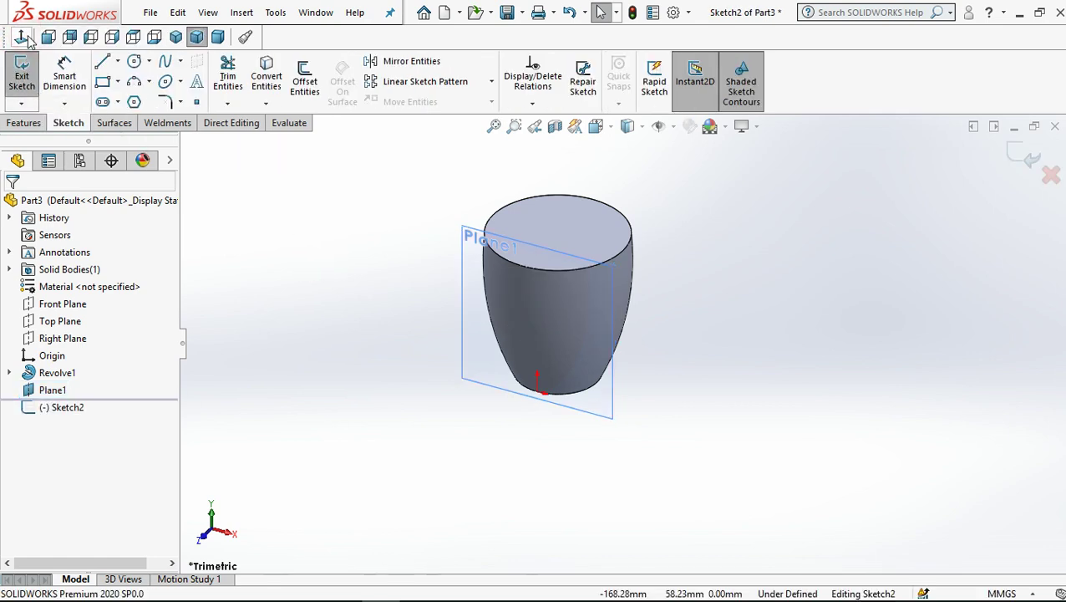
{"action": "left_click", "coordinate": [23, 37]}
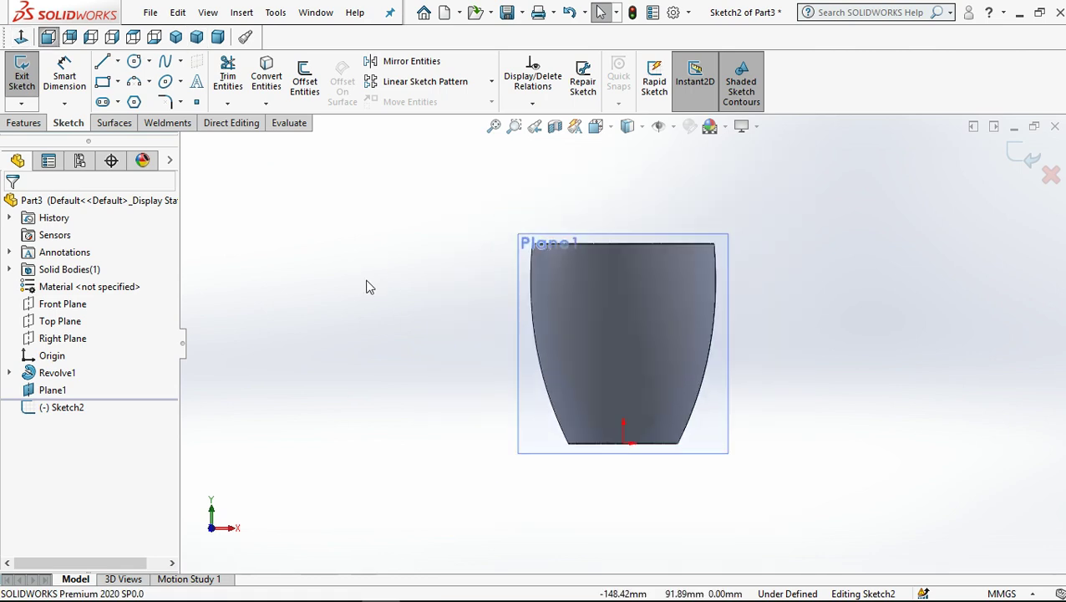
{"action": "left_click", "coordinate": [58, 334]}
{"action": "left_click", "coordinate": [315, 304]}
{"action": "left_click", "coordinate": [1030, 159]}
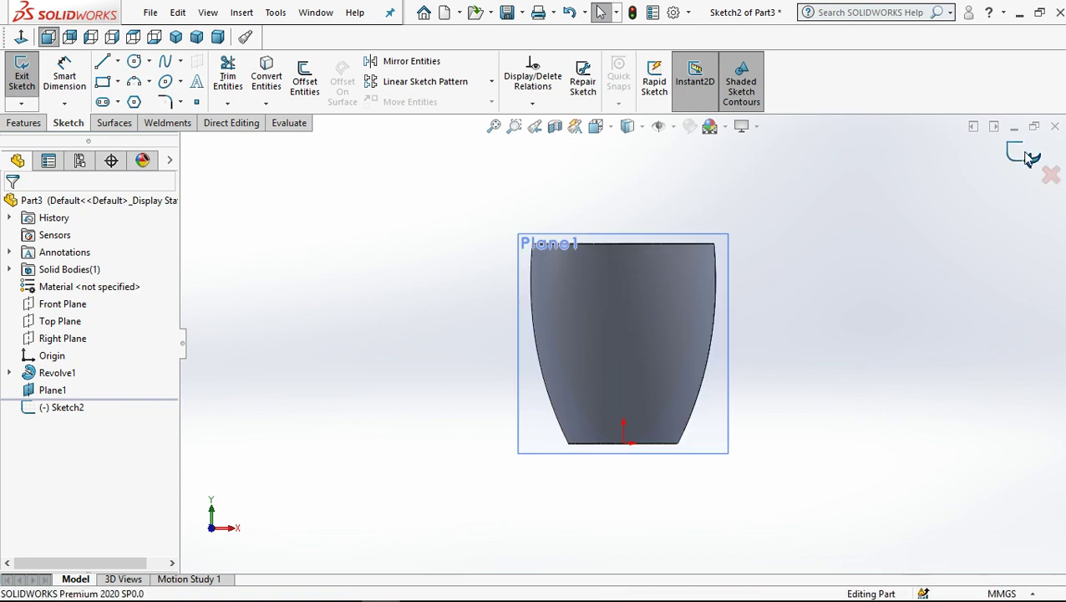
{"action": "left_click", "coordinate": [1052, 174]}
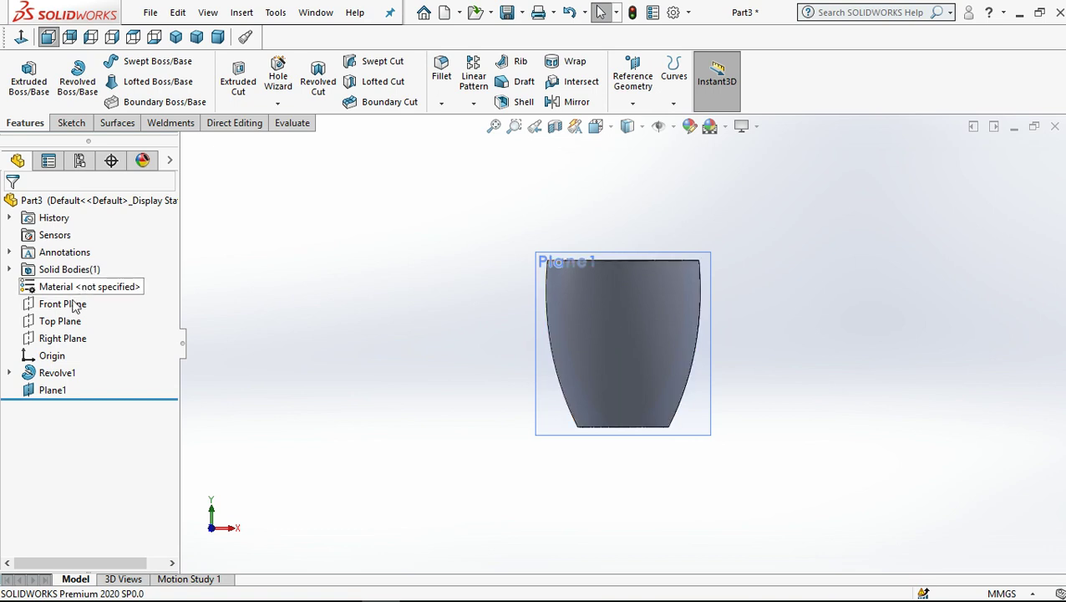
Open a sketch on the Right Plane and view it Normal To, from the left
{"action": "left_click", "coordinate": [67, 336]}
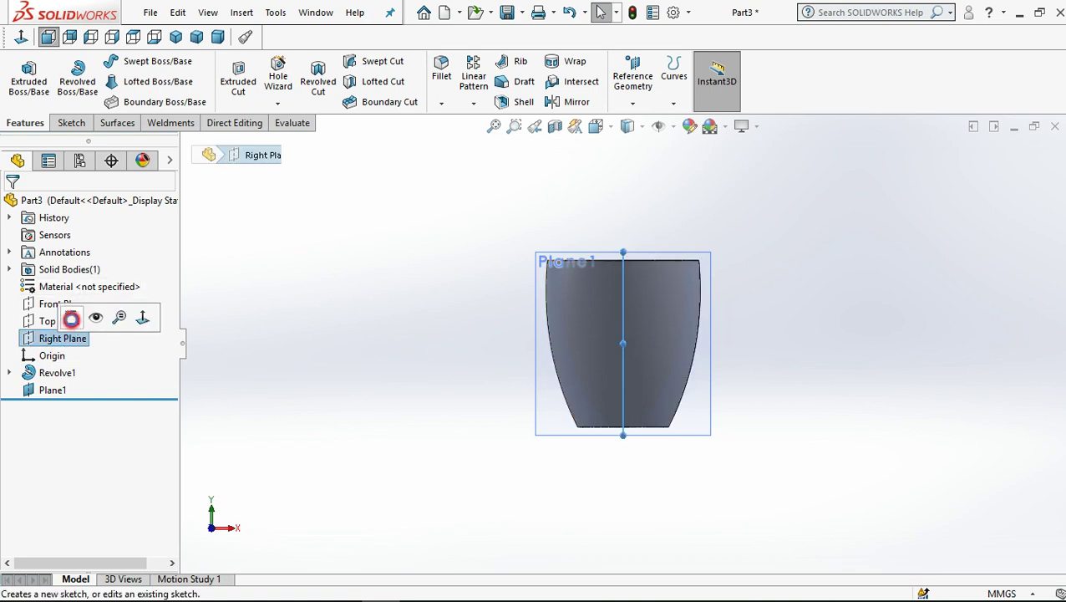
{"action": "left_click", "coordinate": [71, 316]}
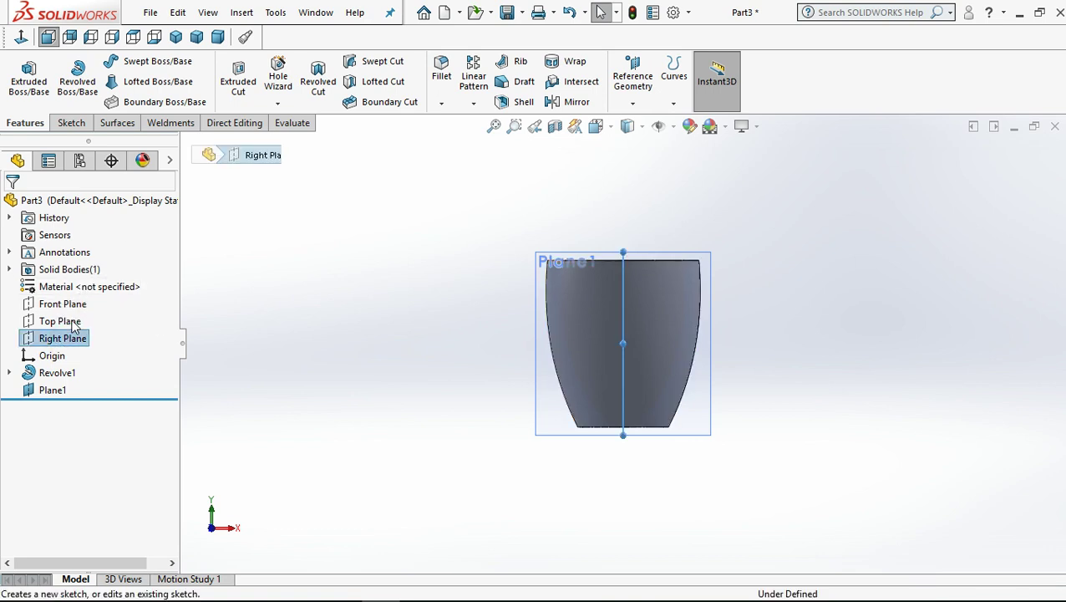
{"action": "left_click", "coordinate": [21, 37]}
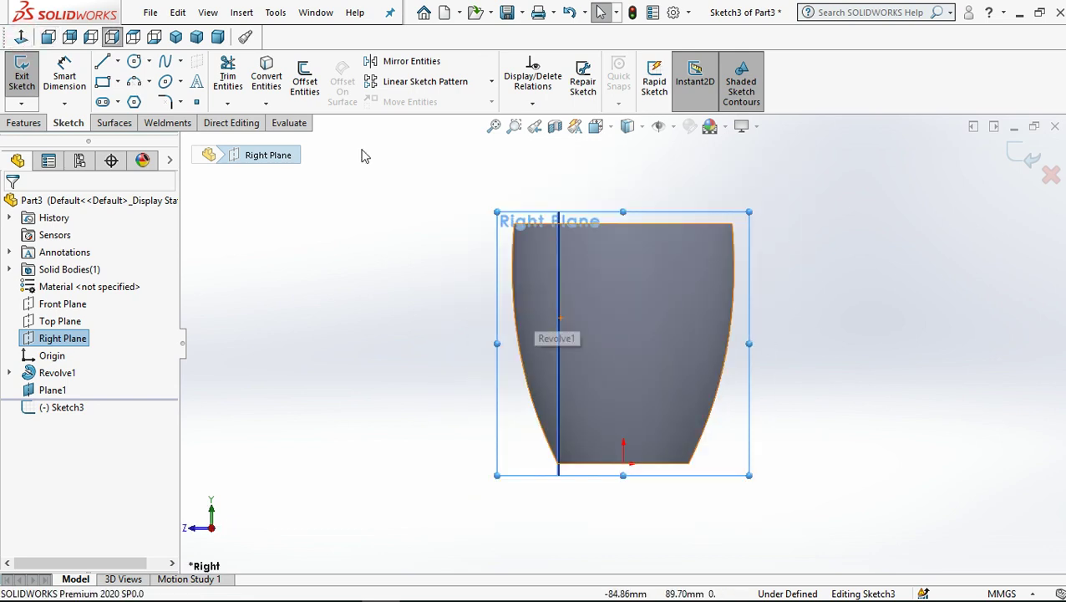
{"action": "left_click", "coordinate": [319, 249]}
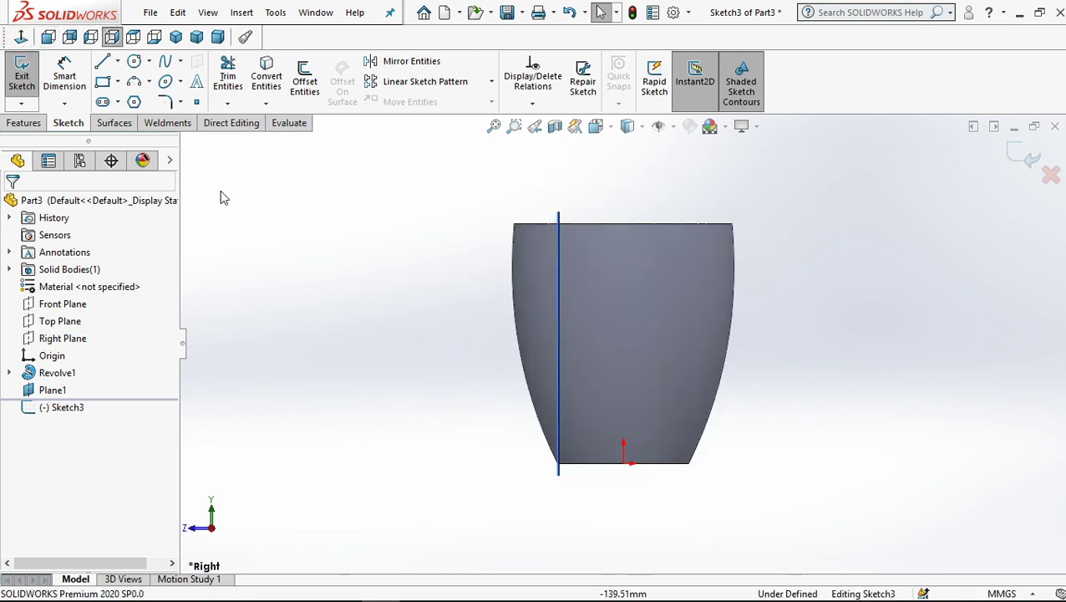
{"action": "left_click", "coordinate": [21, 37]}
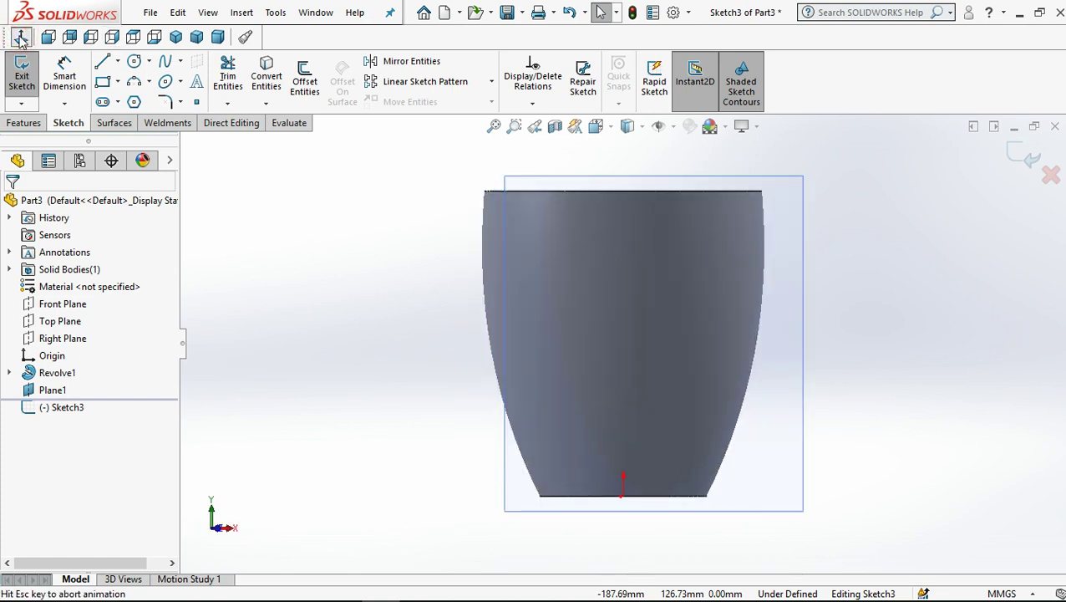
{"action": "left_click", "coordinate": [367, 279]}
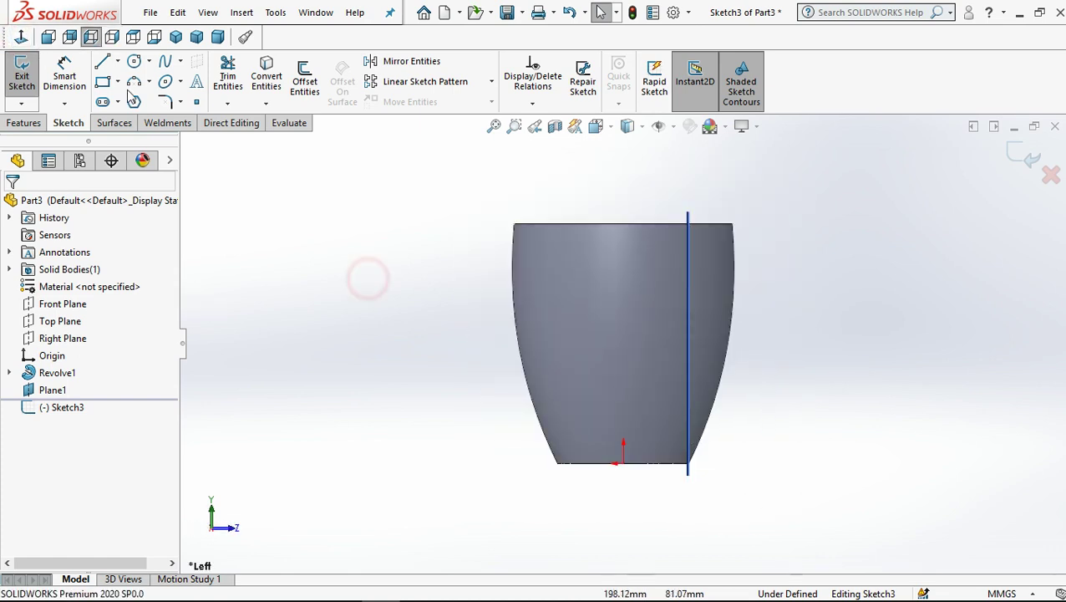
Try a spline from near the rim to near the base and dismiss the error message
{"action": "left_click", "coordinate": [166, 63]}
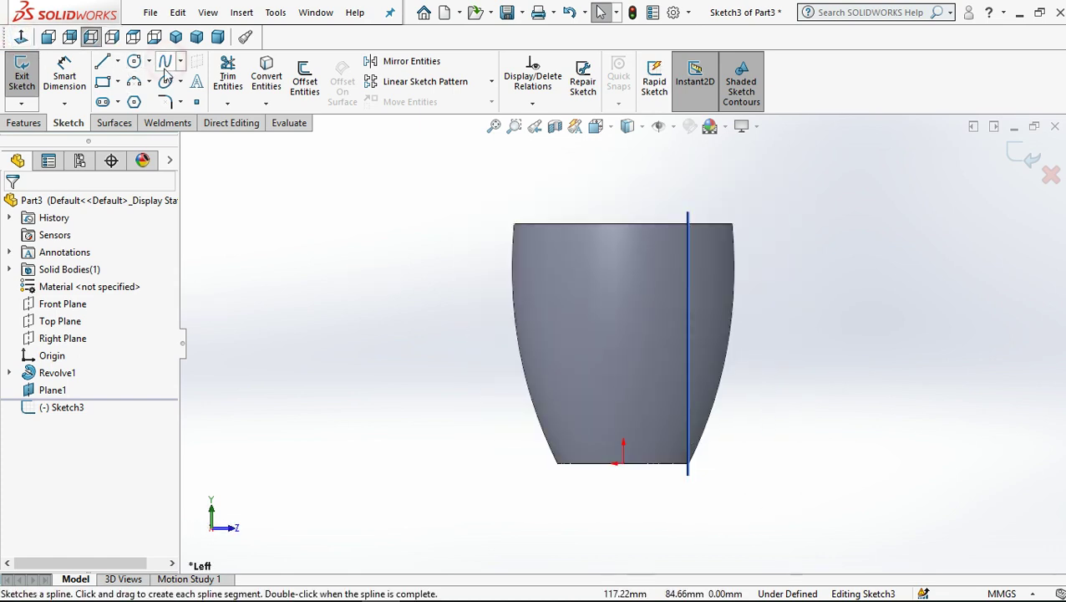
{"action": "left_click", "coordinate": [165, 71]}
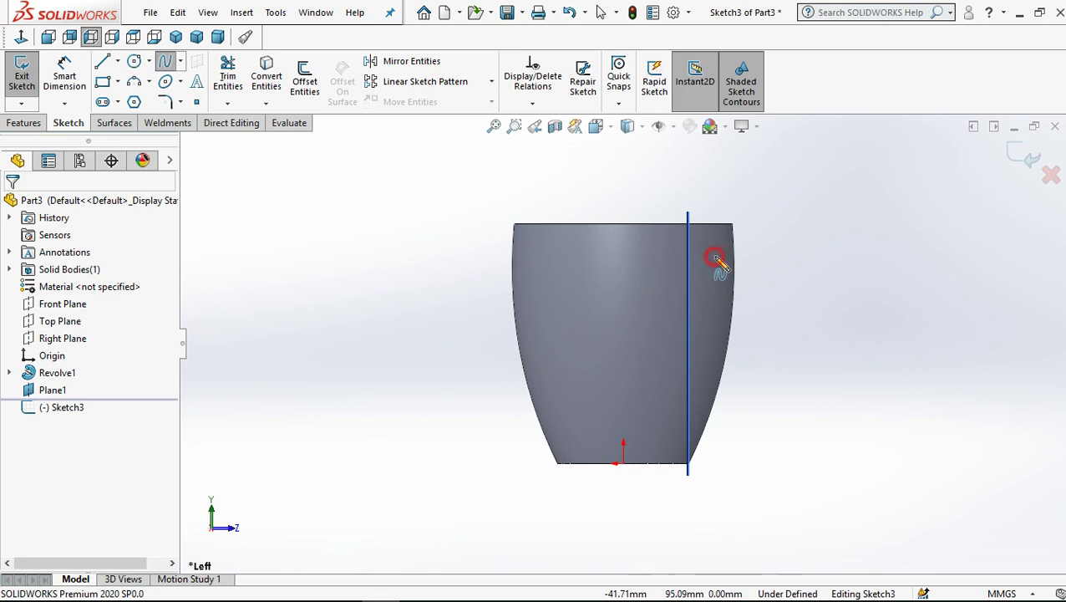
{"action": "left_click", "coordinate": [713, 258]}
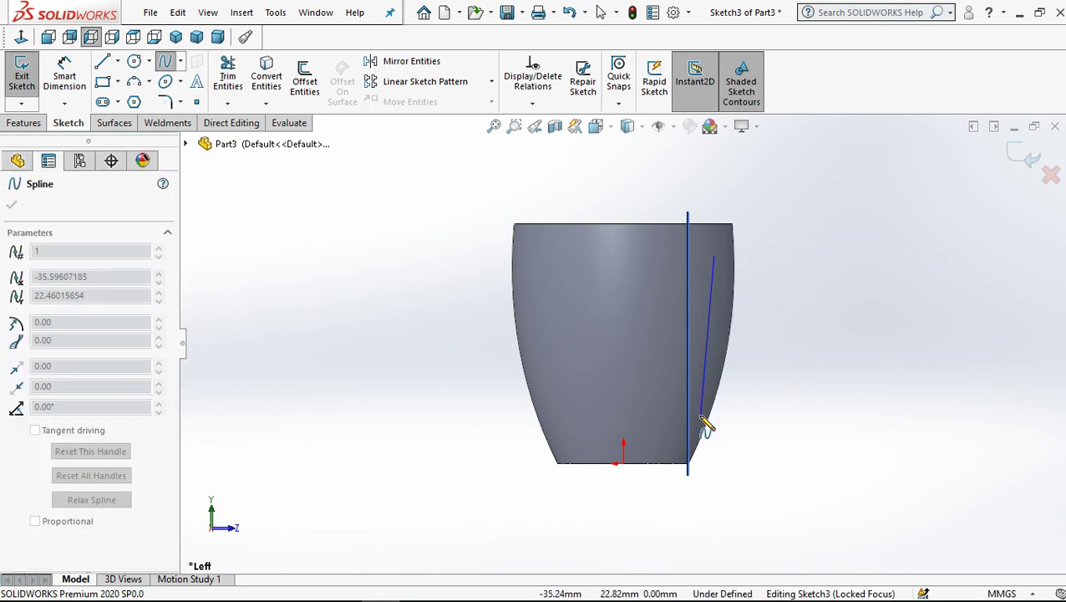
{"action": "left_click", "coordinate": [700, 416]}
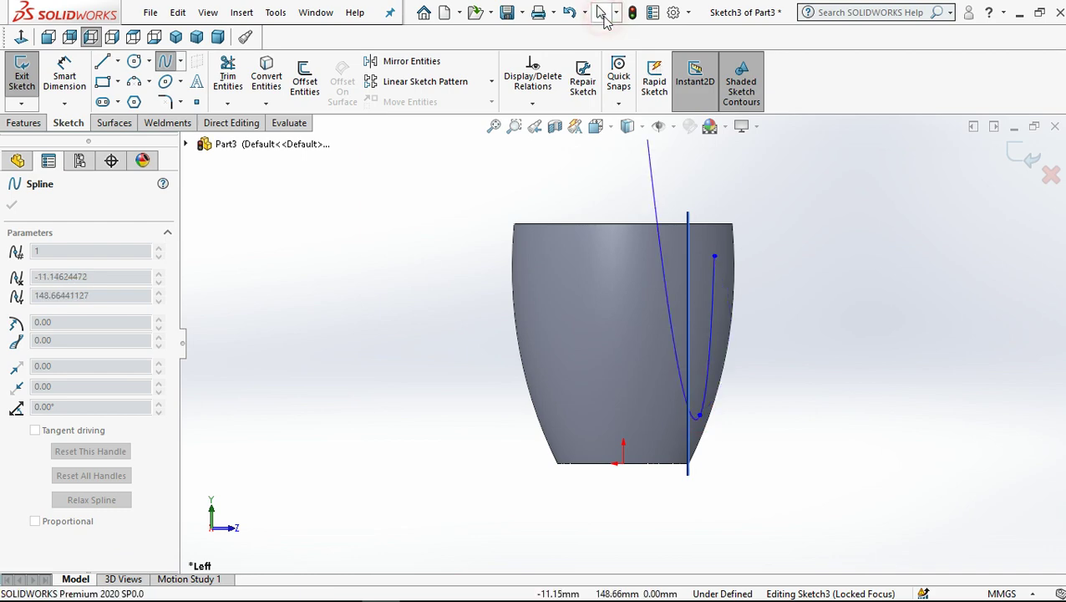
{"action": "left_click", "coordinate": [600, 13]}
{"action": "left_click", "coordinate": [715, 251]}
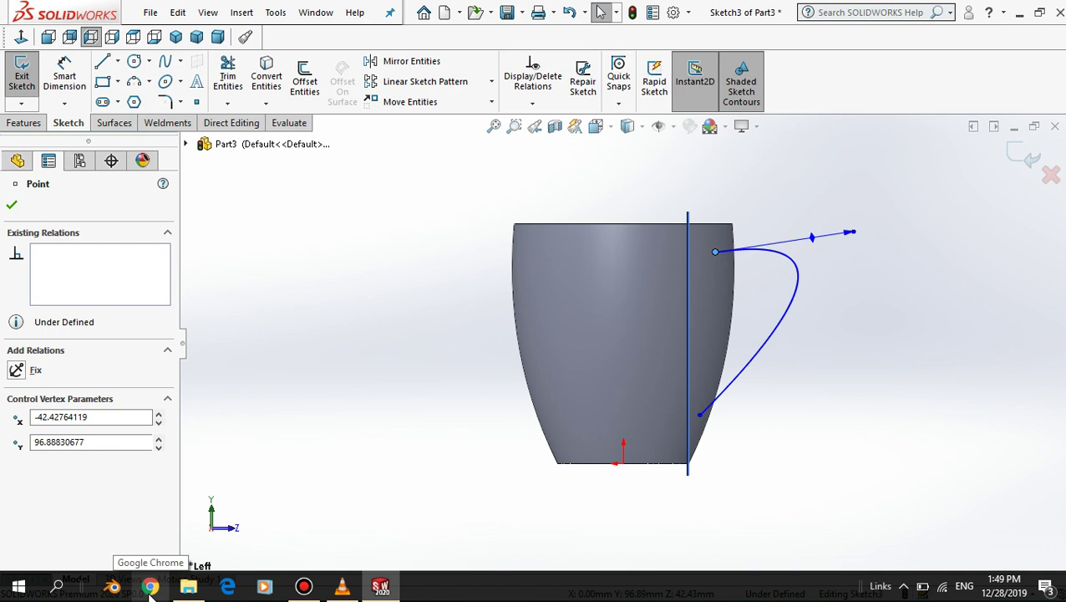
{"action": "left_click", "coordinate": [151, 587]}
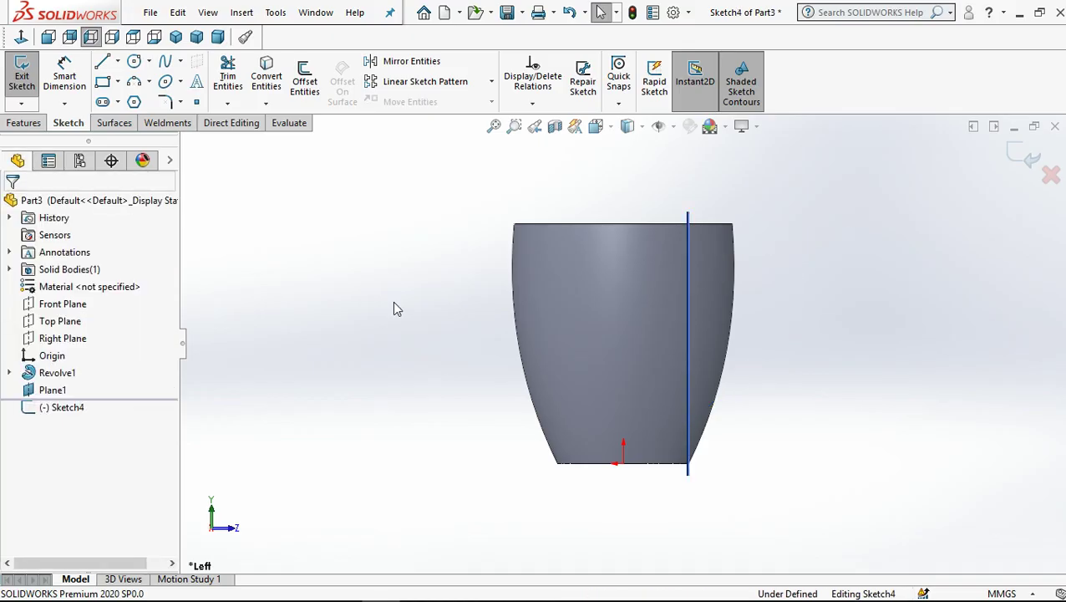
{"action": "left_click", "coordinate": [394, 302]}
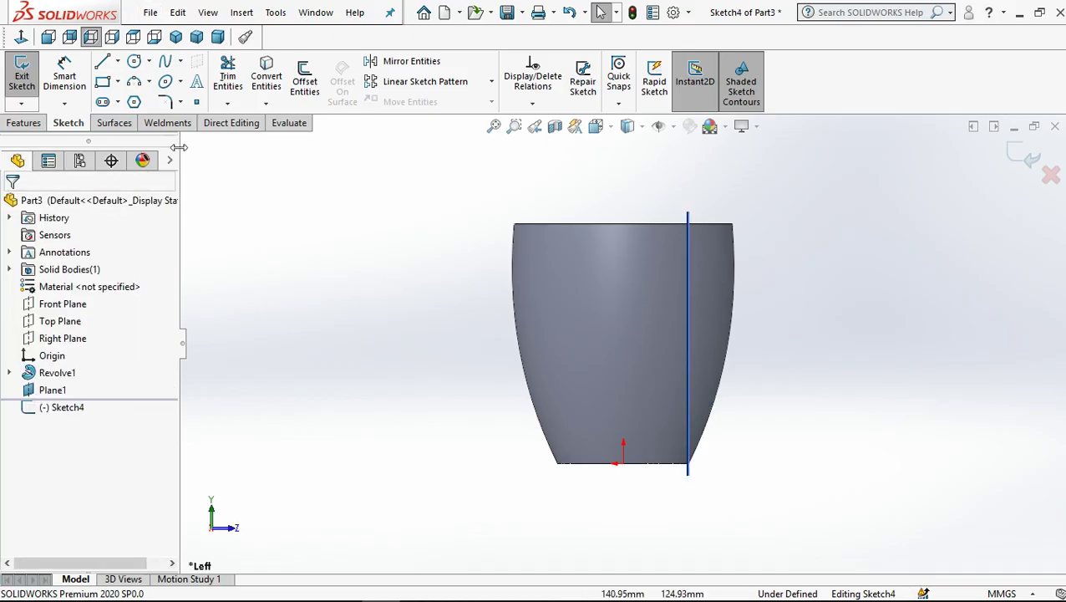
Draw a two-point spline down the cup's right side and drag it outward into a C-shaped handle path
{"action": "left_click", "coordinate": [164, 63]}
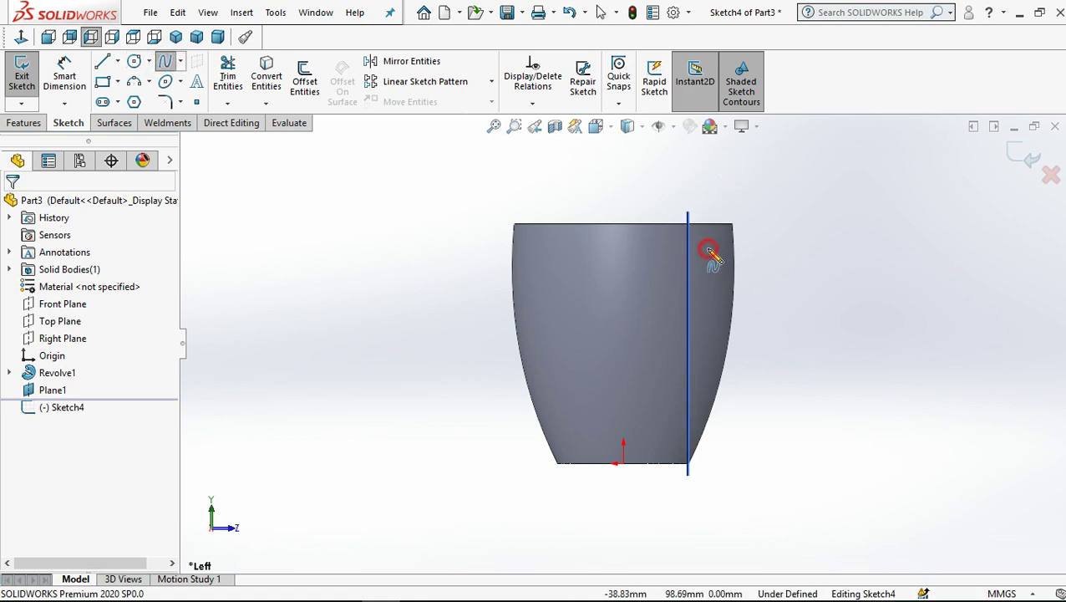
{"action": "left_click", "coordinate": [702, 429]}
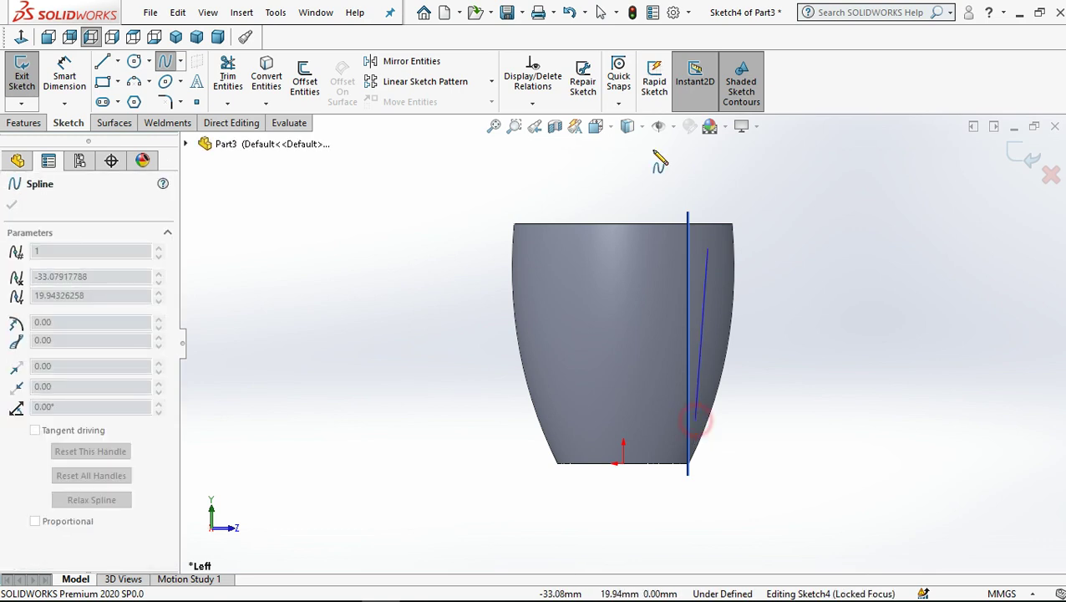
{"action": "left_click", "coordinate": [600, 12]}
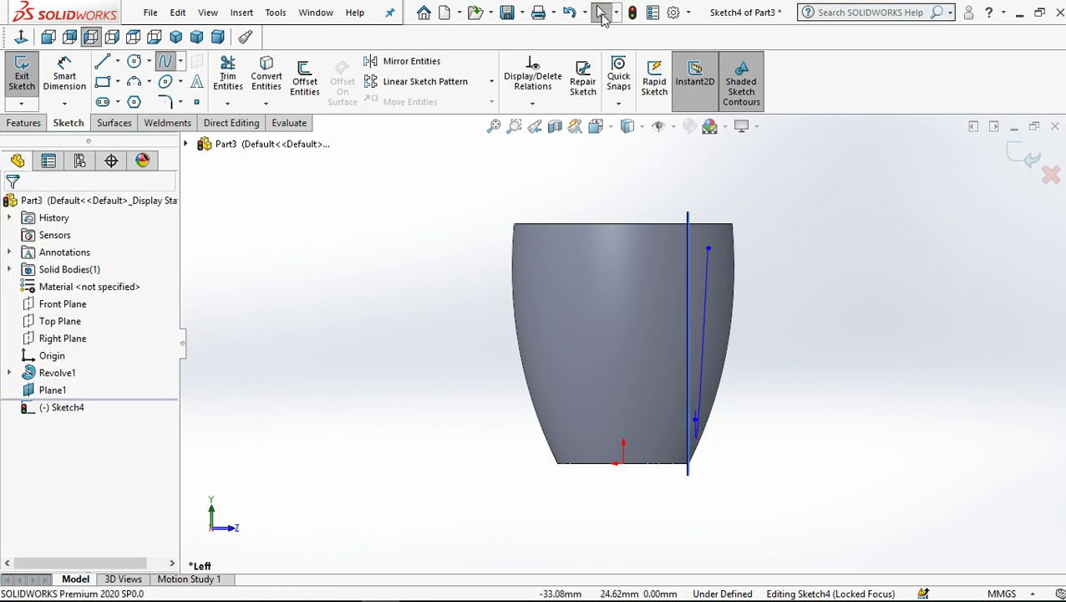
{"action": "left_click", "coordinate": [702, 318]}
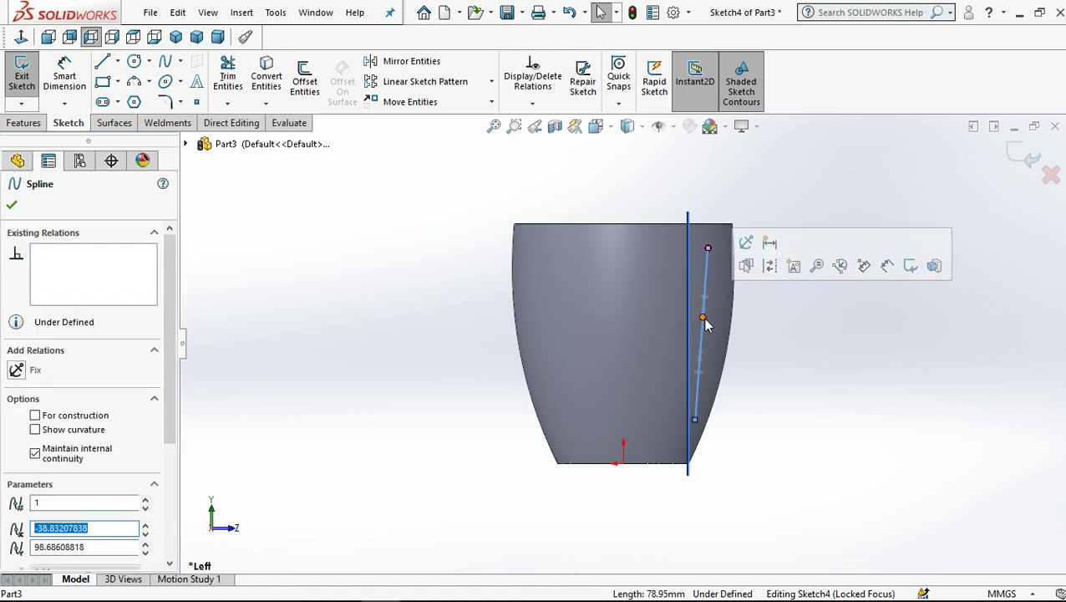
{"action": "left_click_drag", "start_coordinate": [706, 324], "coordinate": [894, 222]}
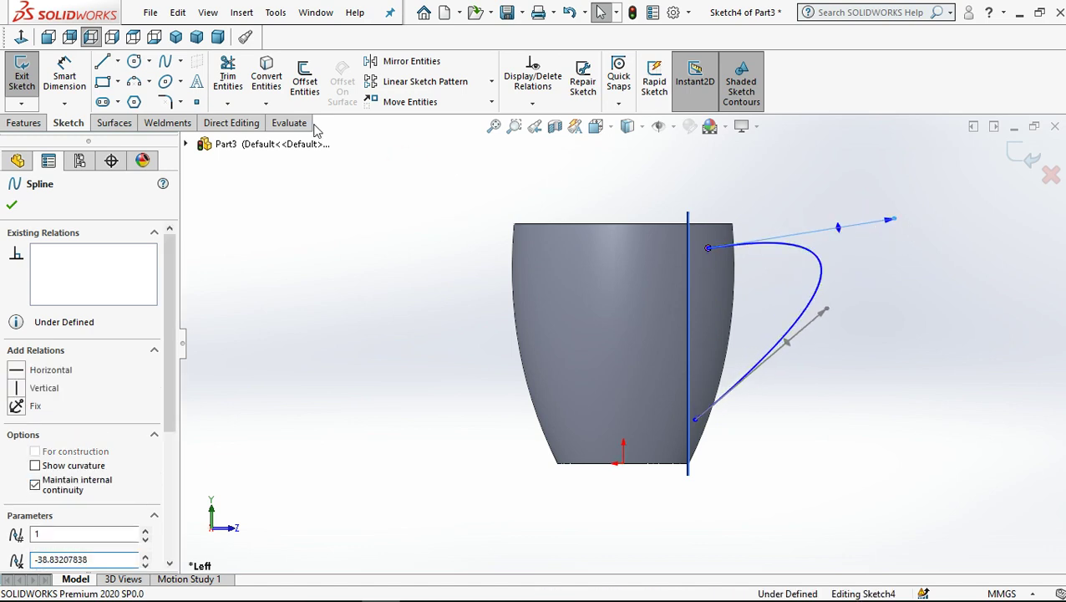
{"action": "key", "text": "Escape"}
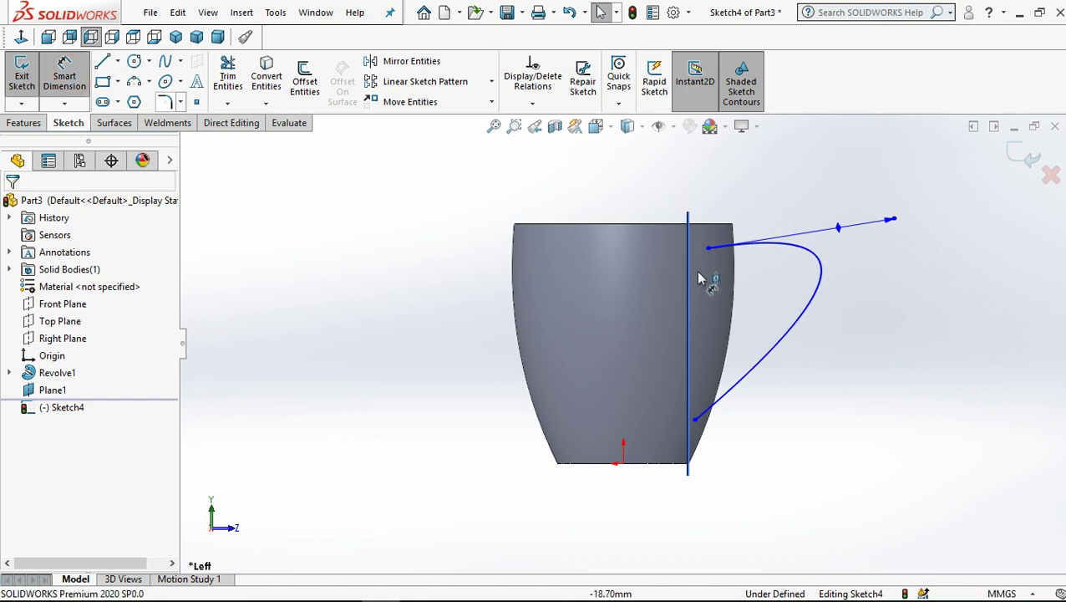
Dimension the spline's upper endpoint 10 mm from the rim and lower endpoint 20 mm from the base
{"action": "left_click", "coordinate": [708, 241]}
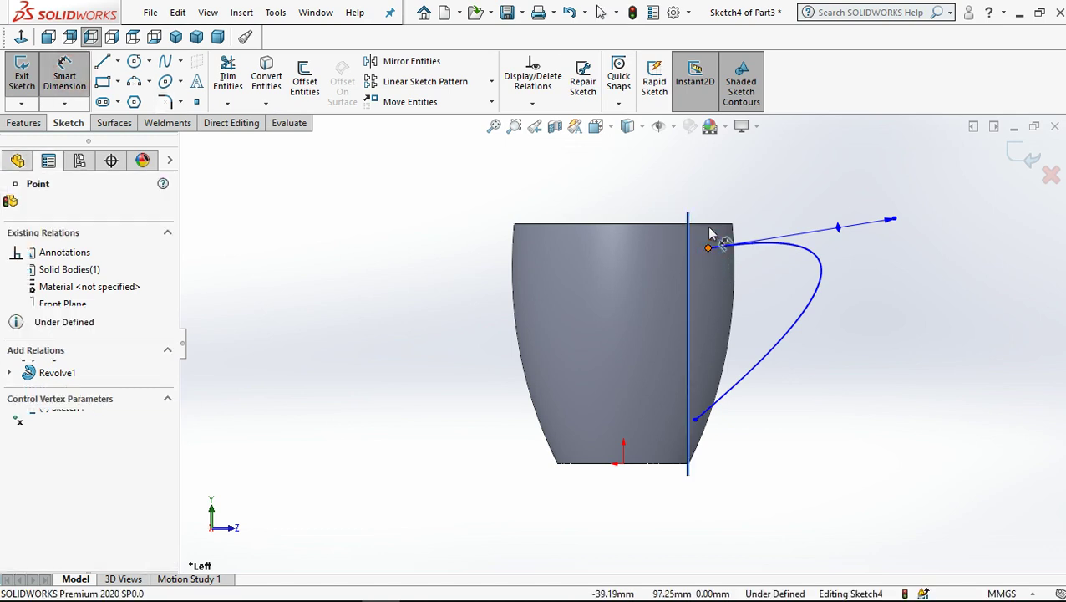
{"action": "left_click", "coordinate": [712, 224]}
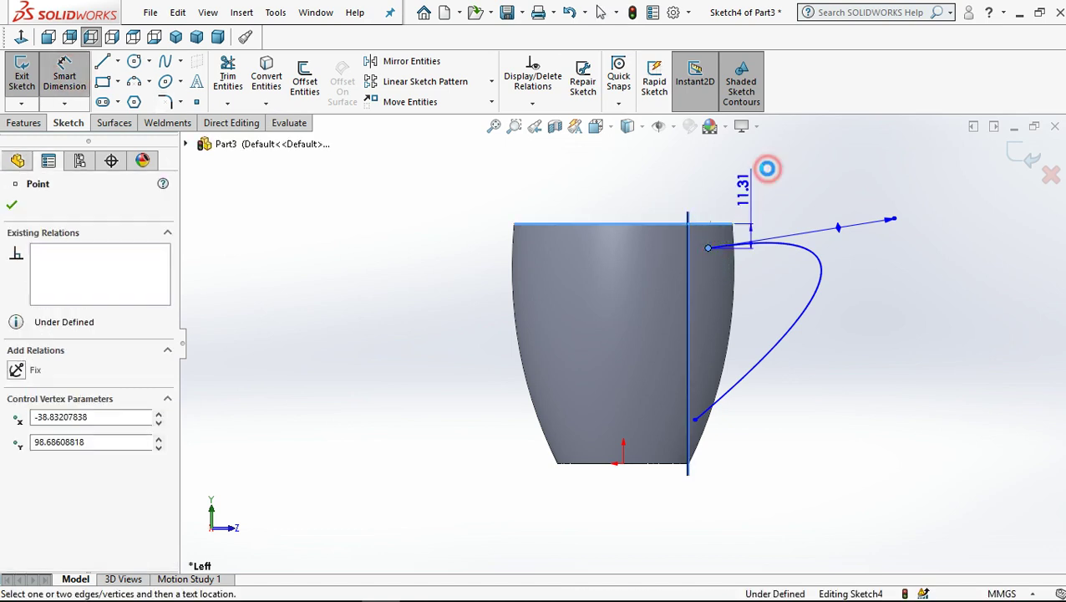
{"action": "left_click", "coordinate": [766, 167]}
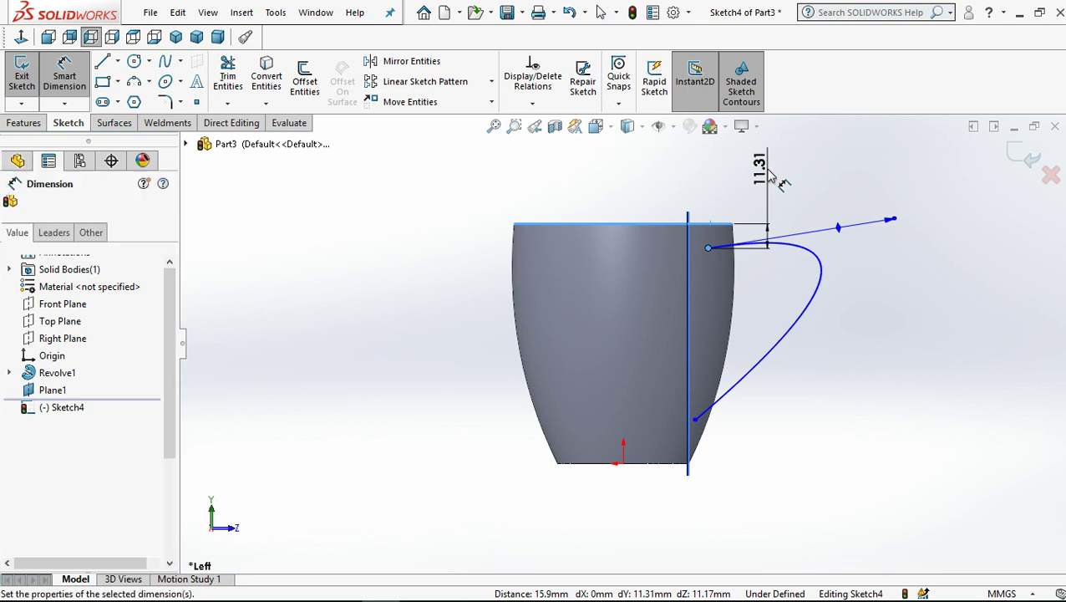
{"action": "type", "text": "10"}
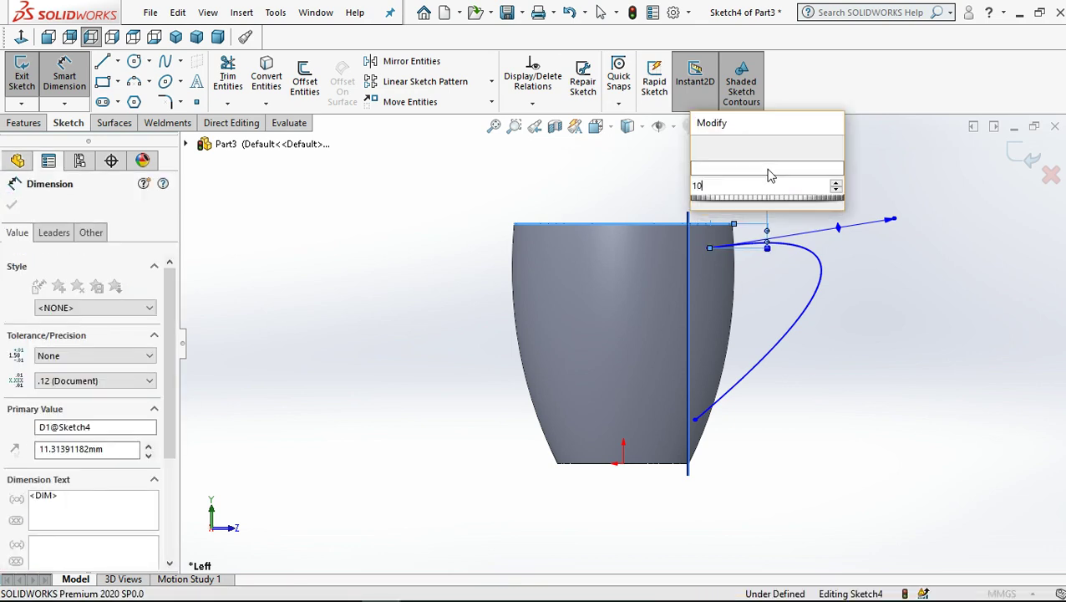
{"action": "key", "text": "Escape"}
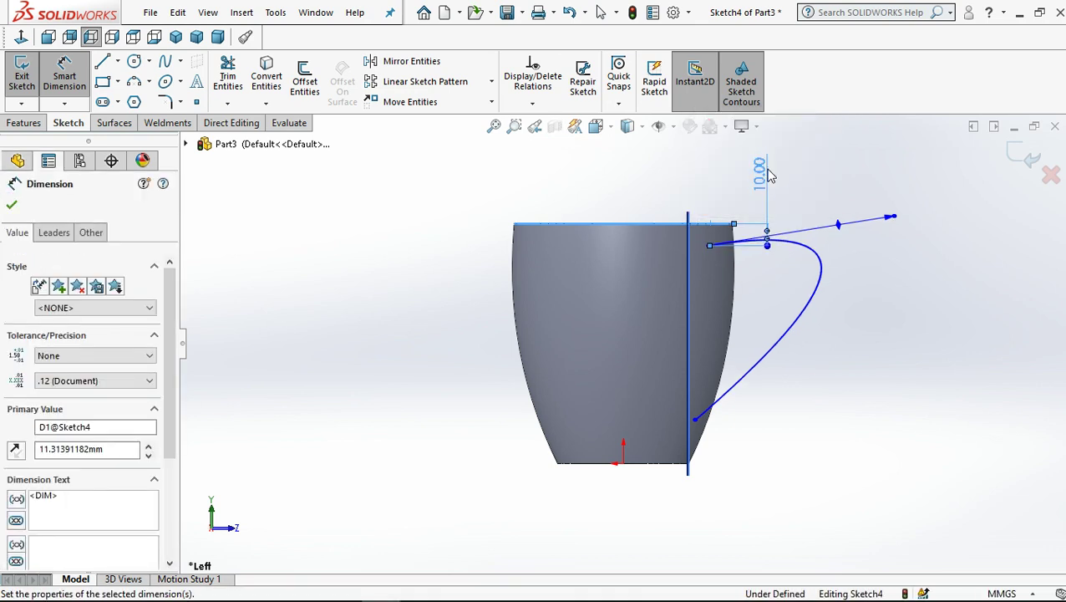
{"action": "left_click", "coordinate": [886, 391]}
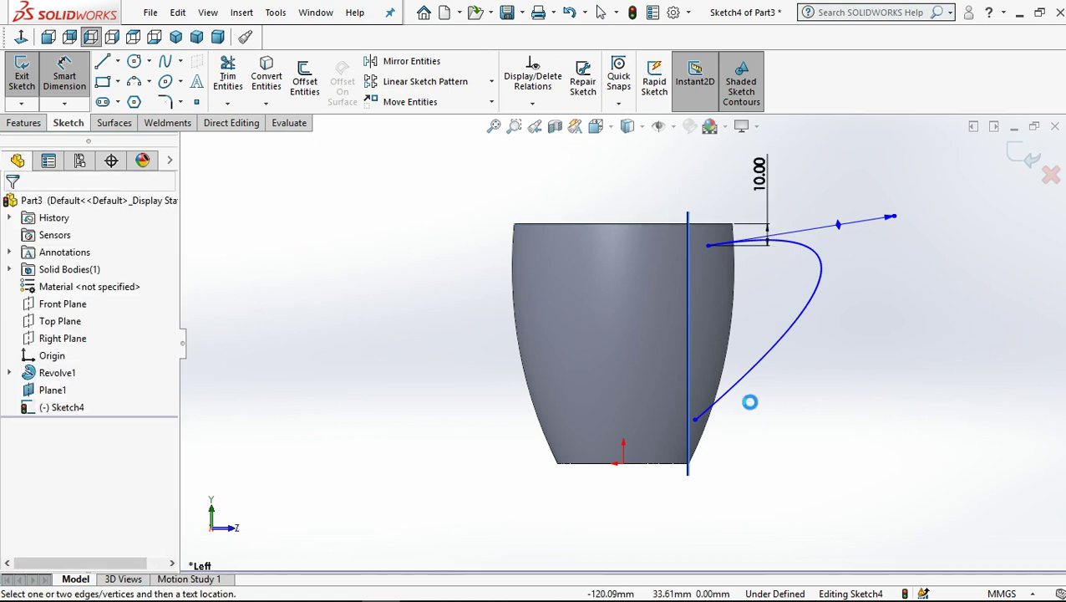
{"action": "left_click", "coordinate": [694, 421]}
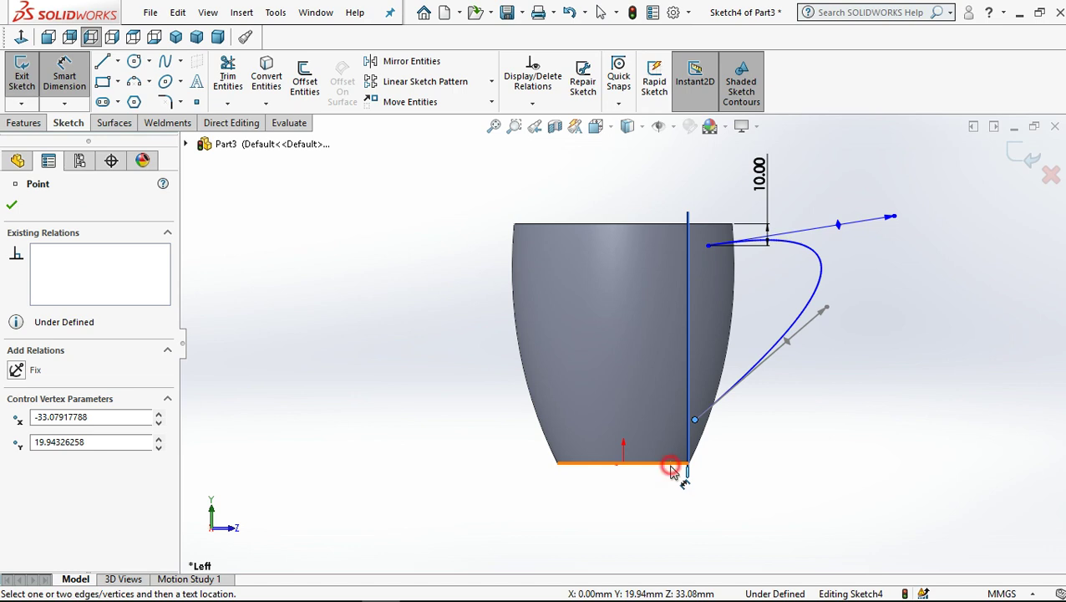
{"action": "left_click", "coordinate": [671, 469]}
{"action": "left_click", "coordinate": [796, 436]}
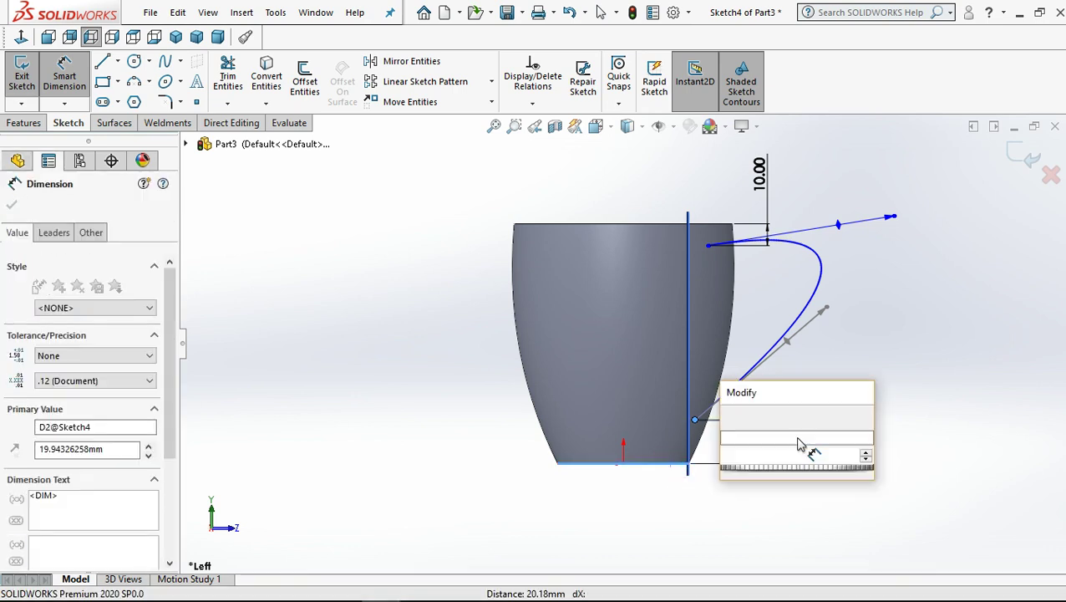
{"action": "type", "text": "2"}
{"action": "key", "text": "Return"}
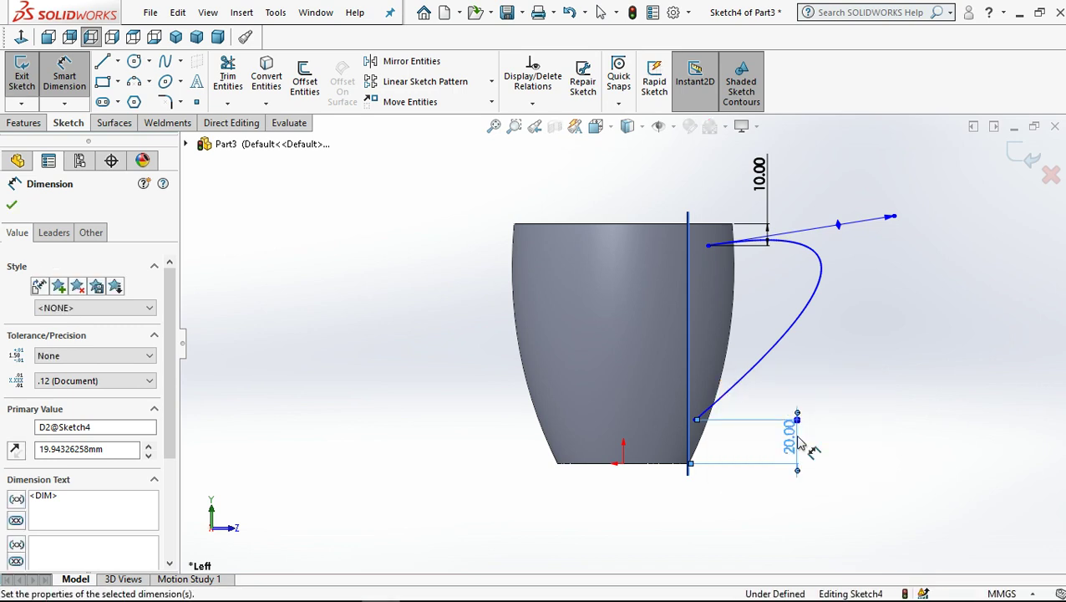
{"action": "left_click", "coordinate": [848, 311]}
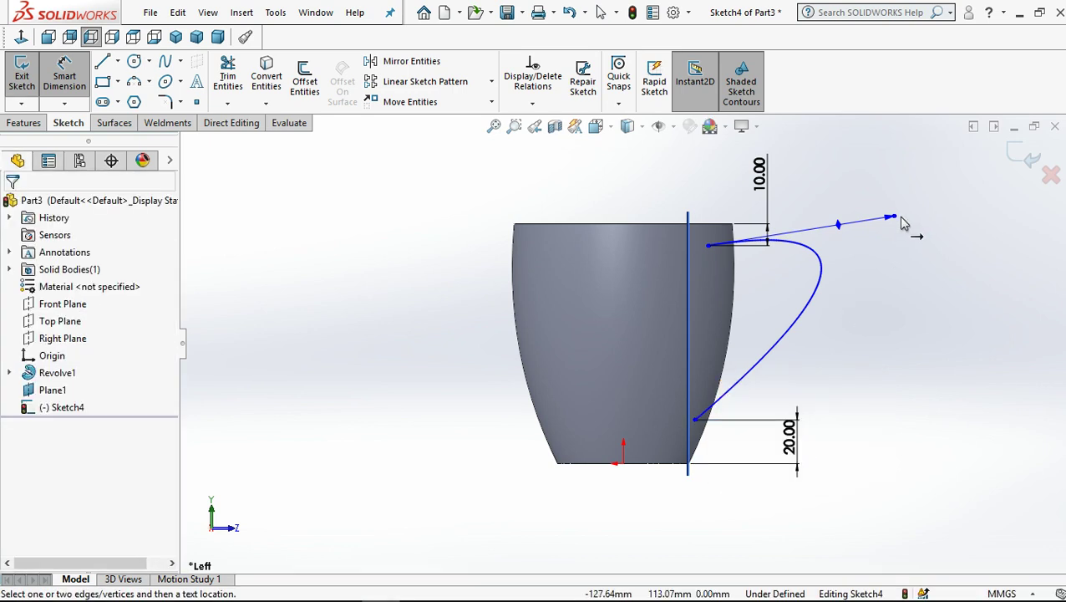
Set the tangent handle length to 216, cancel the over-defining 80 mm dimension, and exit the sketch
{"action": "left_click", "coordinate": [895, 218]}
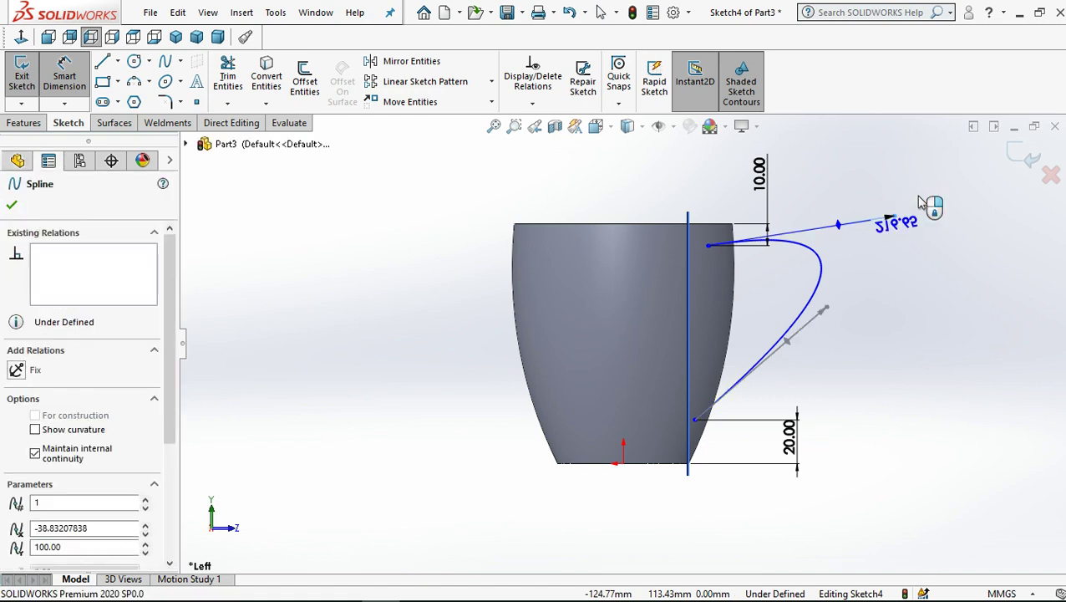
{"action": "left_click", "coordinate": [923, 190]}
{"action": "type", "text": "216"}
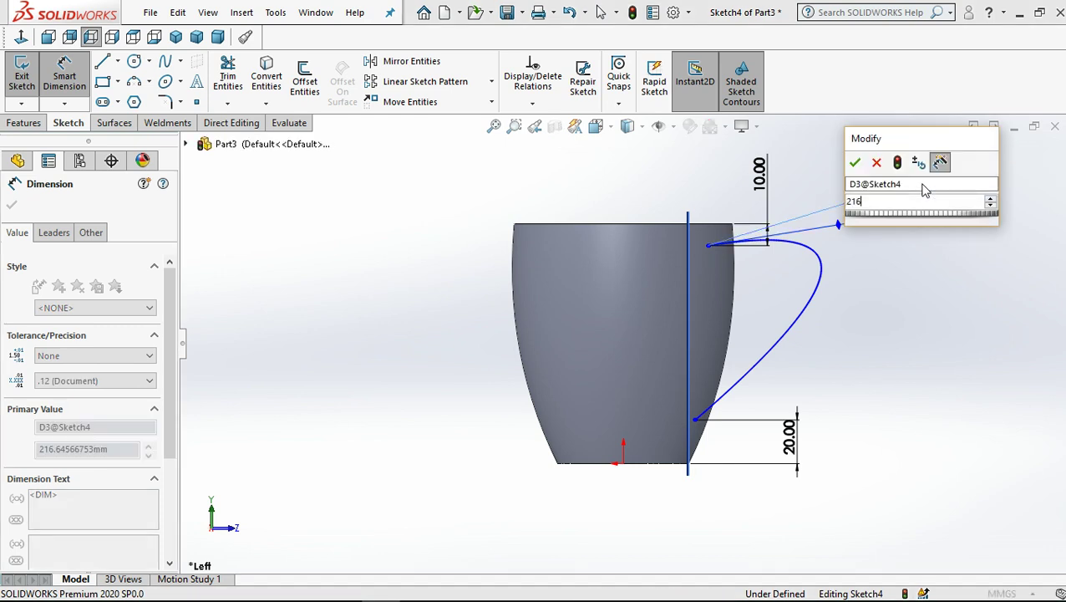
{"action": "key", "text": "Return"}
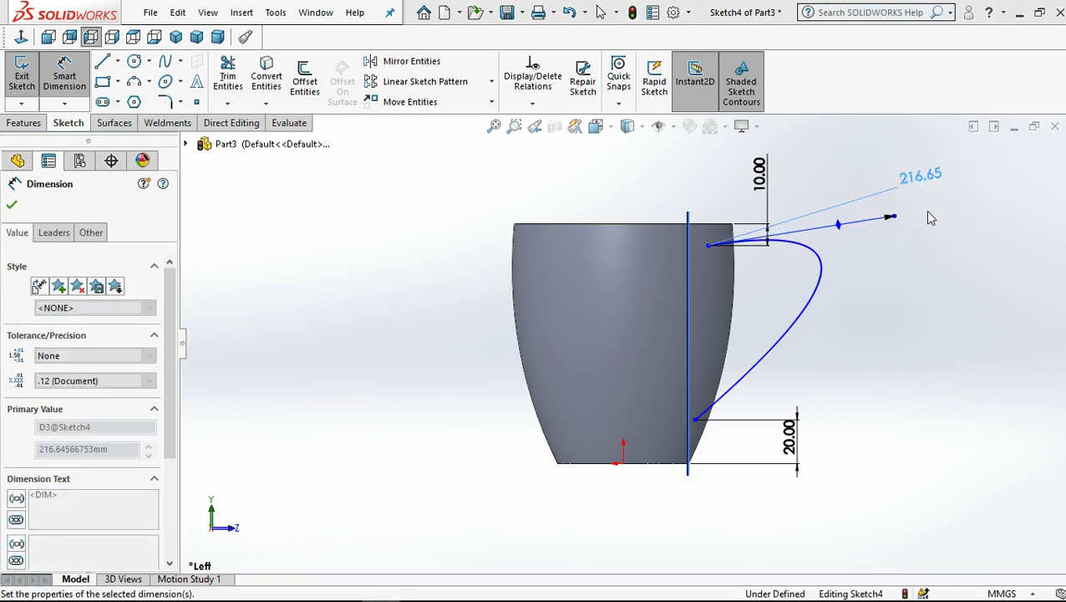
{"action": "key", "text": "Escape"}
{"action": "left_click", "coordinate": [707, 245]}
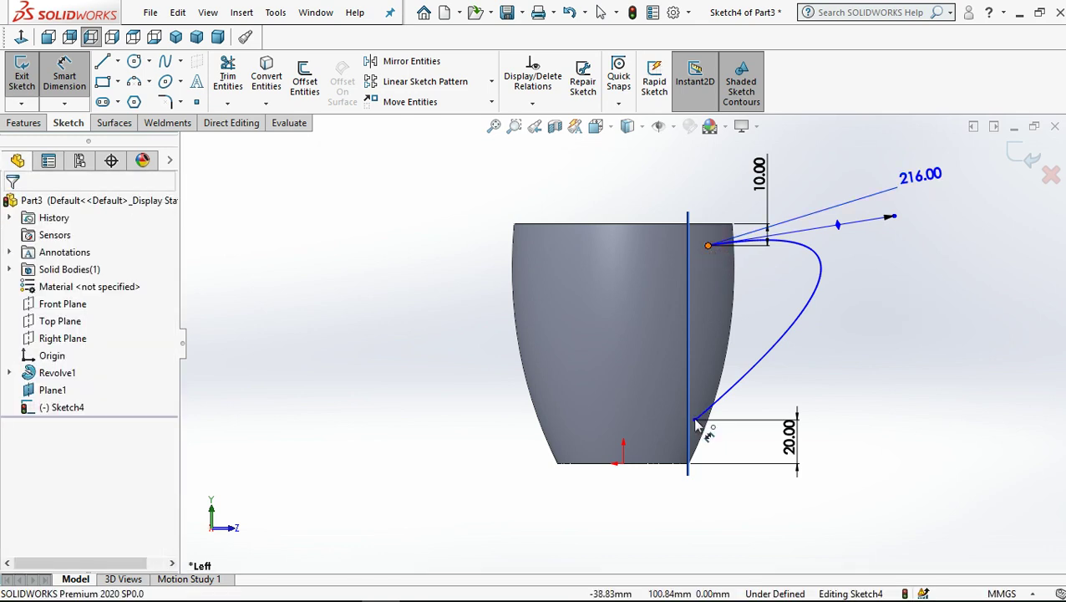
{"action": "left_click", "coordinate": [695, 421]}
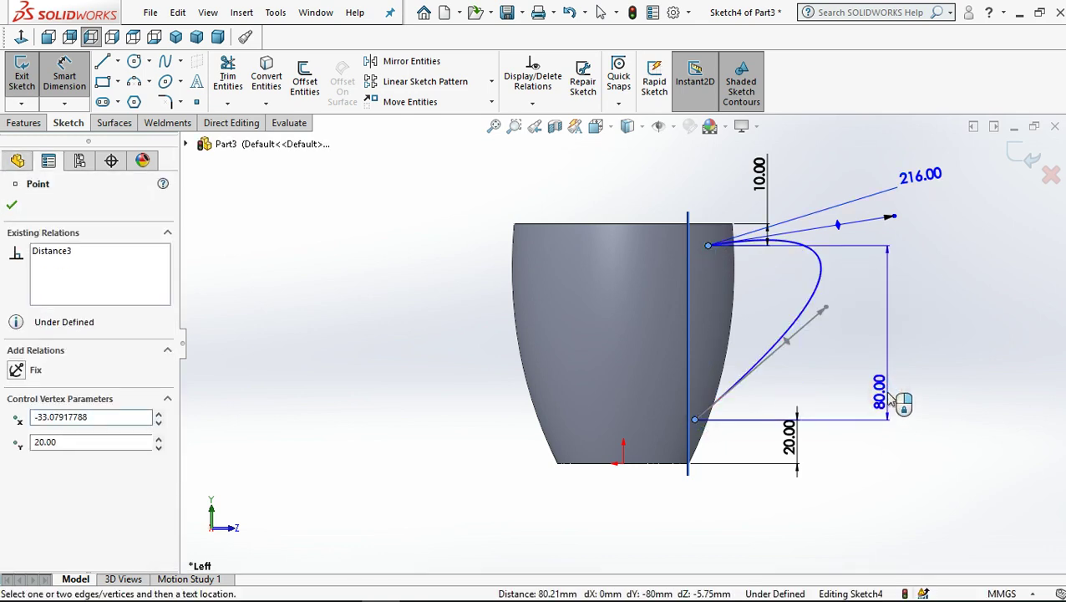
{"action": "left_click", "coordinate": [891, 400]}
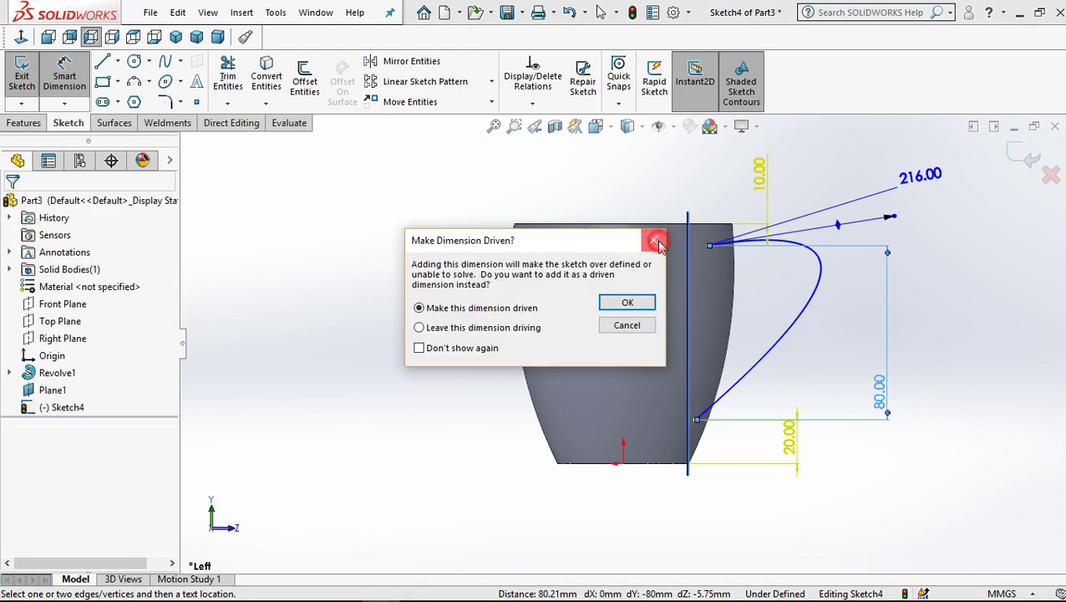
{"action": "left_click", "coordinate": [656, 242]}
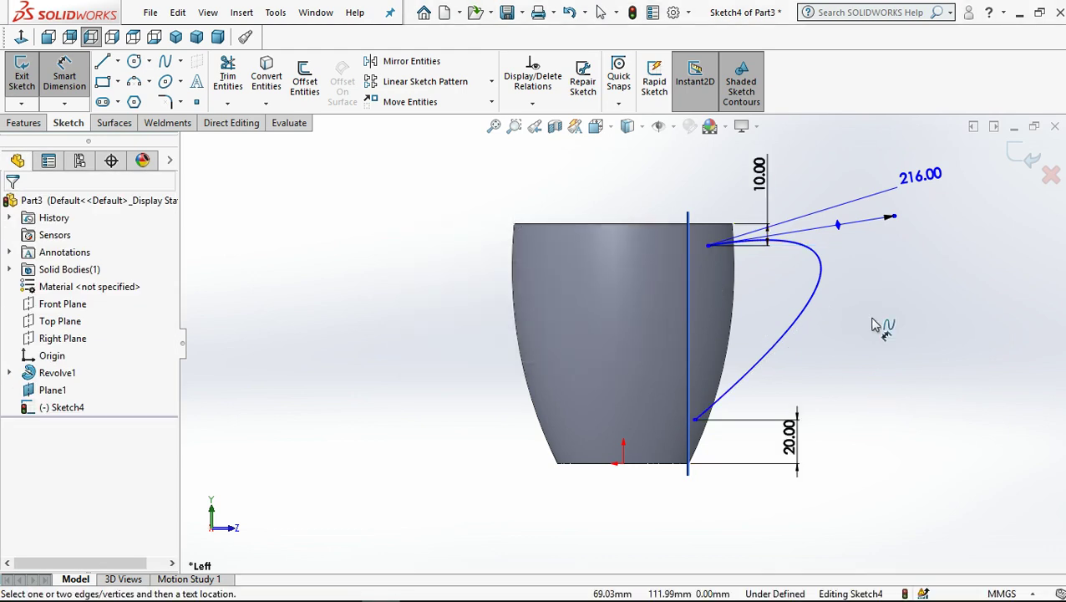
{"action": "key", "text": "z"}
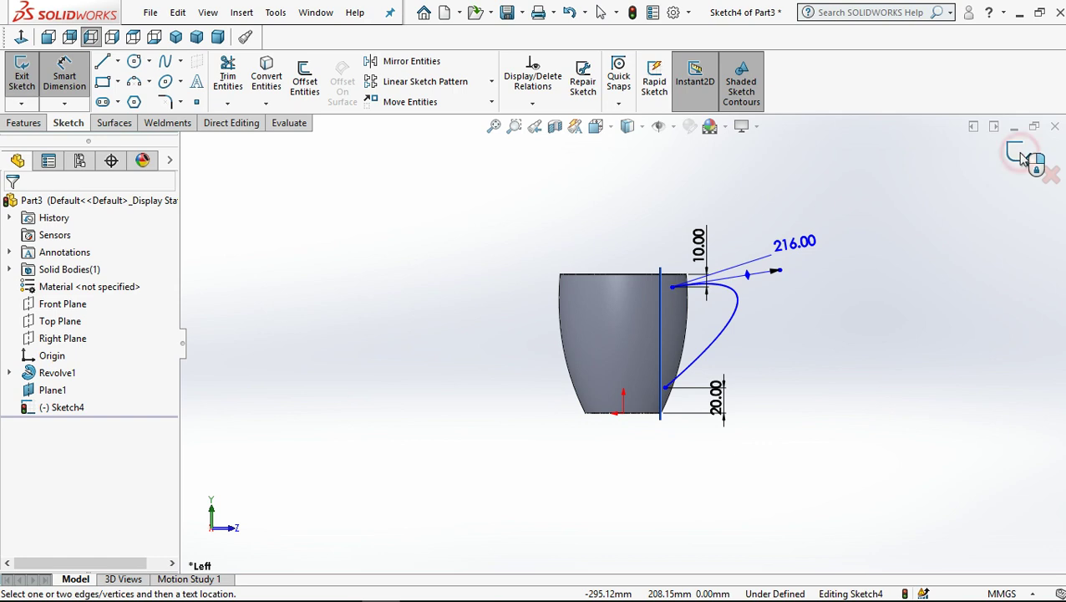
{"action": "left_click", "coordinate": [1021, 158]}
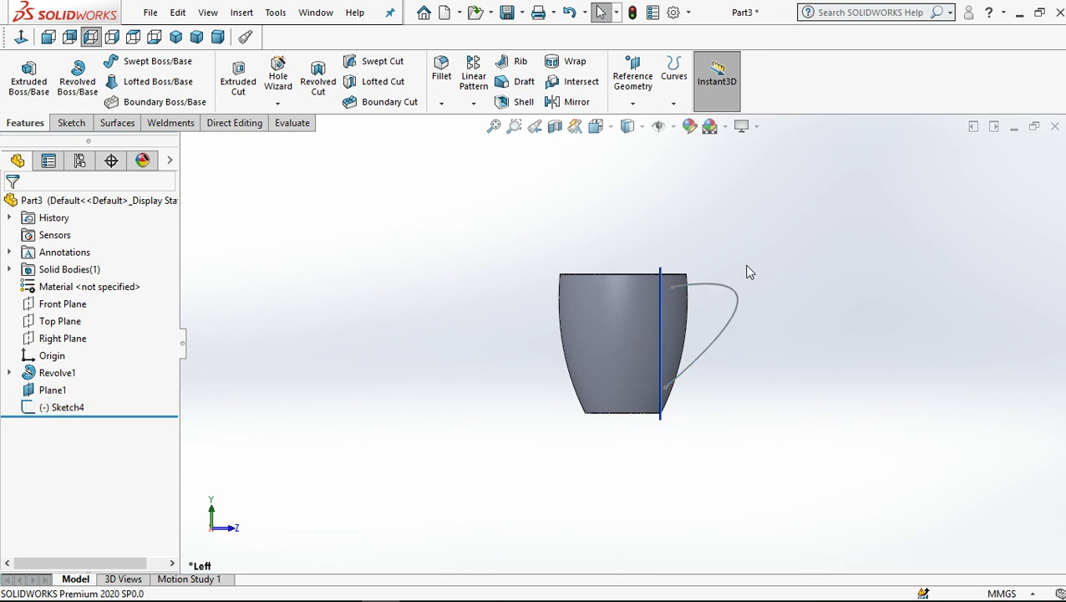
Delete Plane1 from the cup part
{"action": "middle_click_drag", "start_coordinate": [640, 453], "coordinate": [637, 369]}
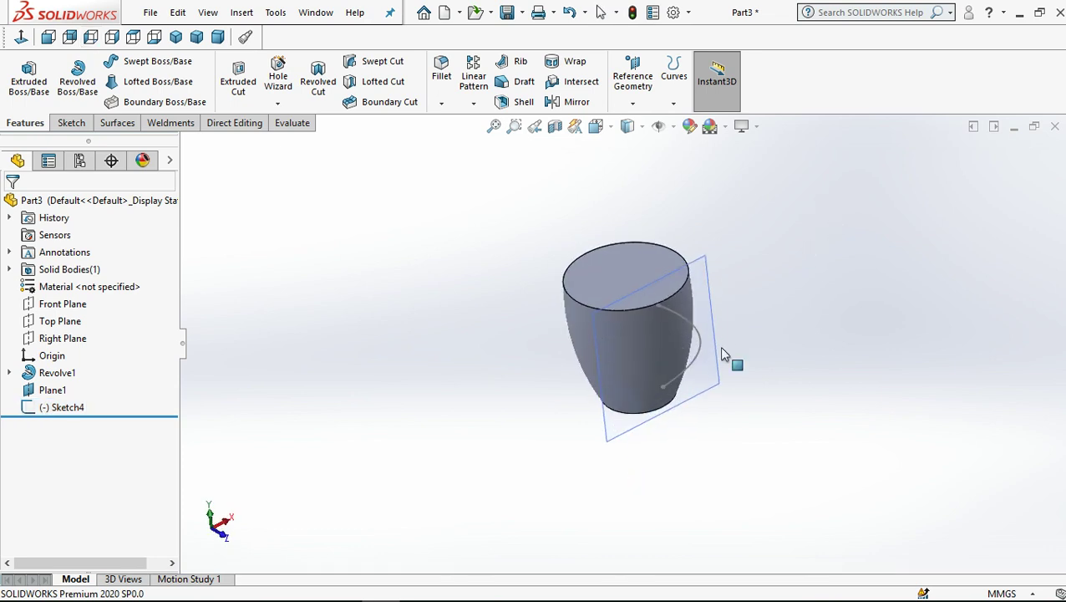
{"action": "left_click", "coordinate": [711, 379]}
{"action": "right_click", "coordinate": [711, 379]}
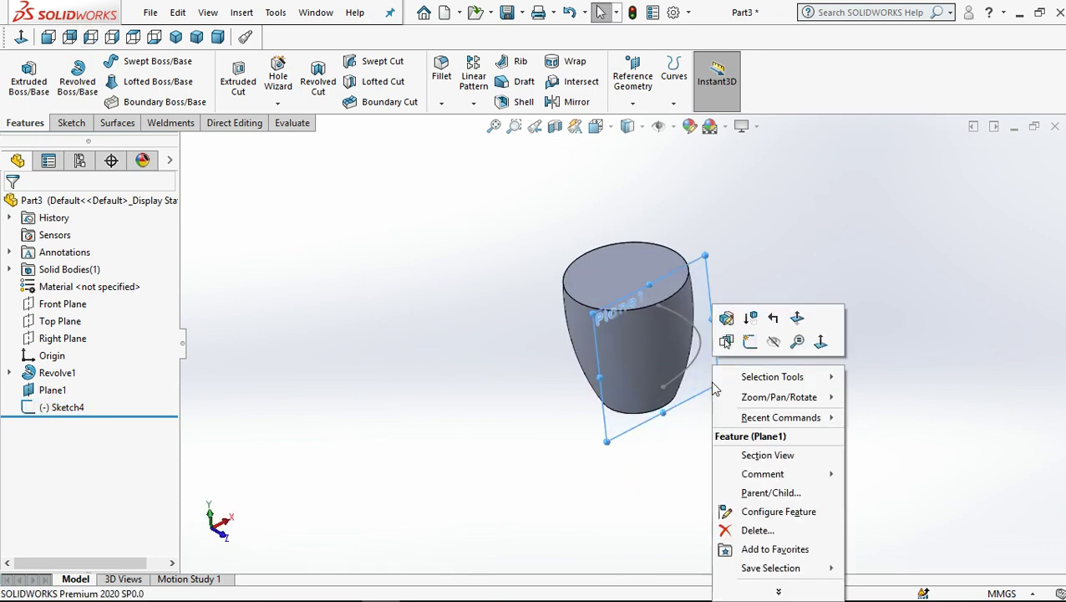
{"action": "left_click", "coordinate": [744, 525]}
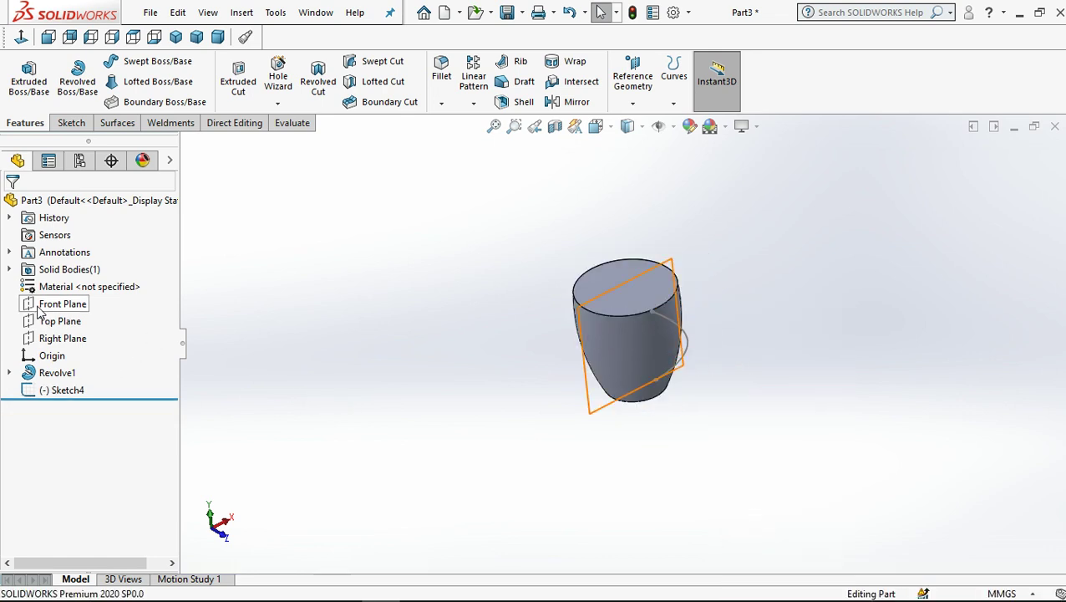
Select the Front Plane as the reference for a new plane
{"action": "left_click", "coordinate": [51, 341]}
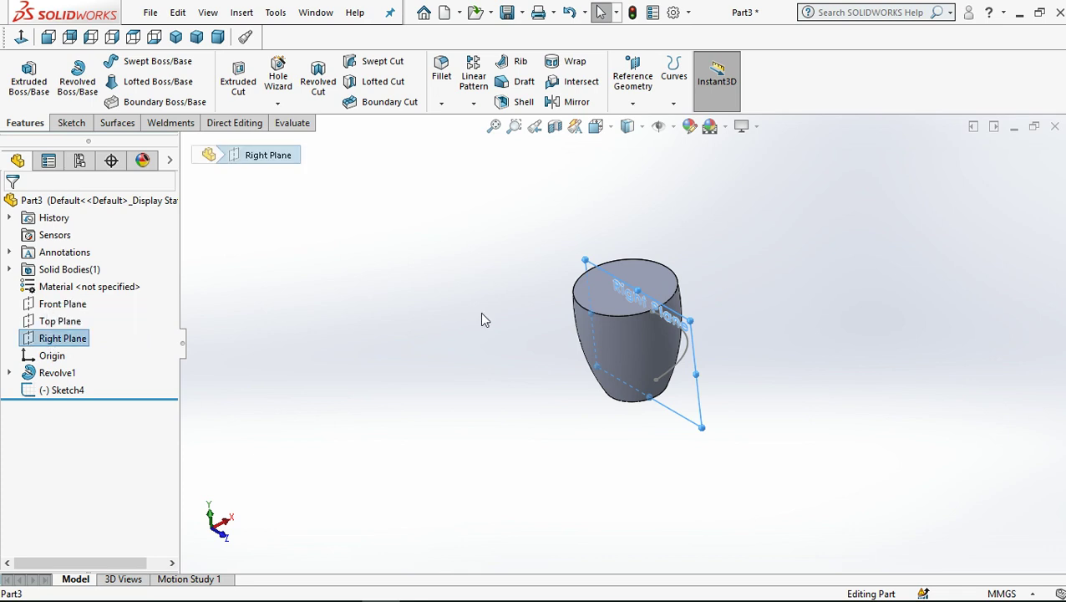
{"action": "middle_click_drag", "start_coordinate": [665, 338], "coordinate": [648, 347]}
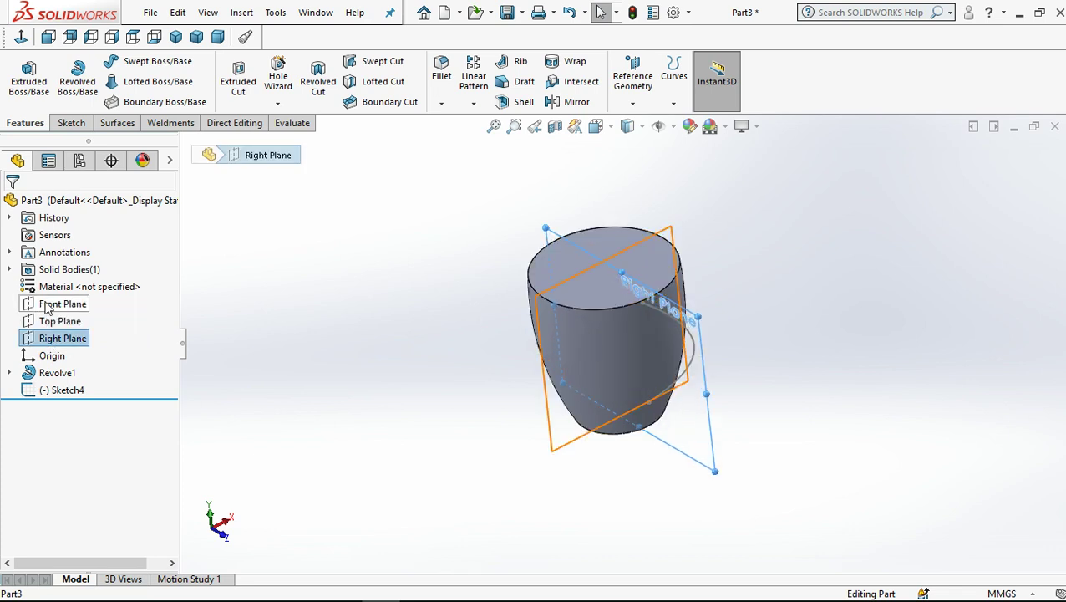
{"action": "left_click", "coordinate": [47, 309]}
Create Plane2 parallel to the Front Plane through the handle path's lower endpoint
{"action": "left_click", "coordinate": [633, 84]}
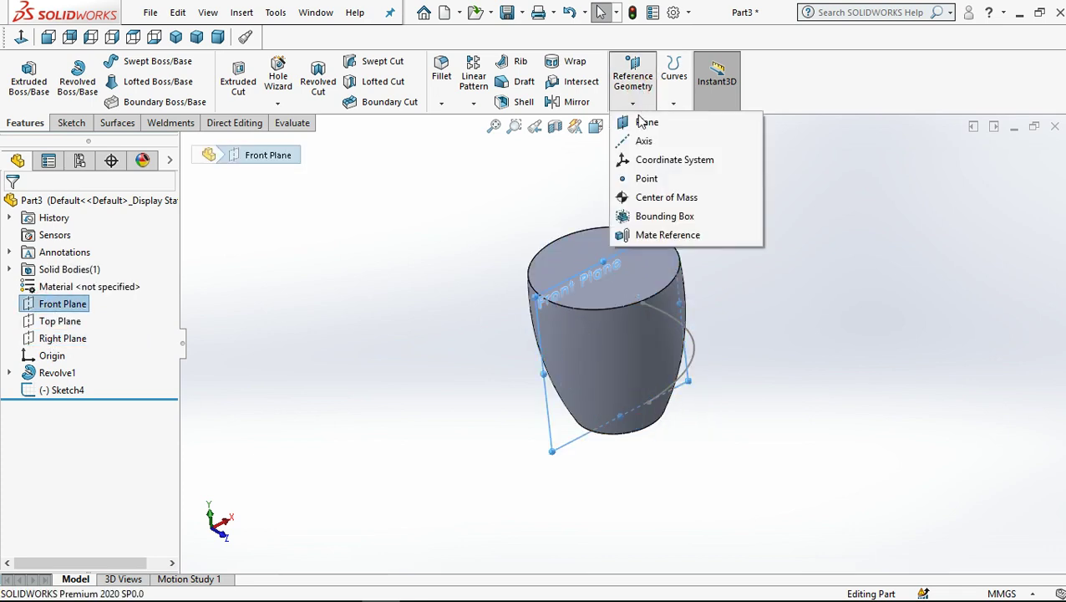
{"action": "left_click", "coordinate": [640, 125]}
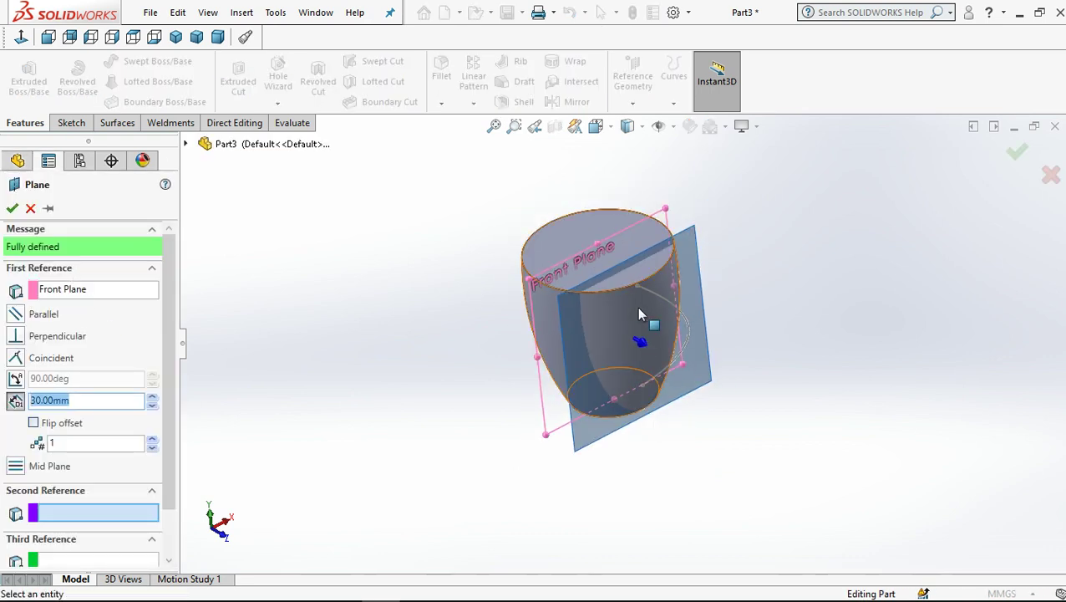
{"action": "scroll", "coordinate": [635, 398], "scroll_direction": "down", "scroll_amount": 2}
{"action": "scroll", "coordinate": [635, 398], "scroll_direction": "down", "scroll_amount": 1}
{"action": "scroll", "coordinate": [648, 368], "scroll_direction": "down", "scroll_amount": 2}
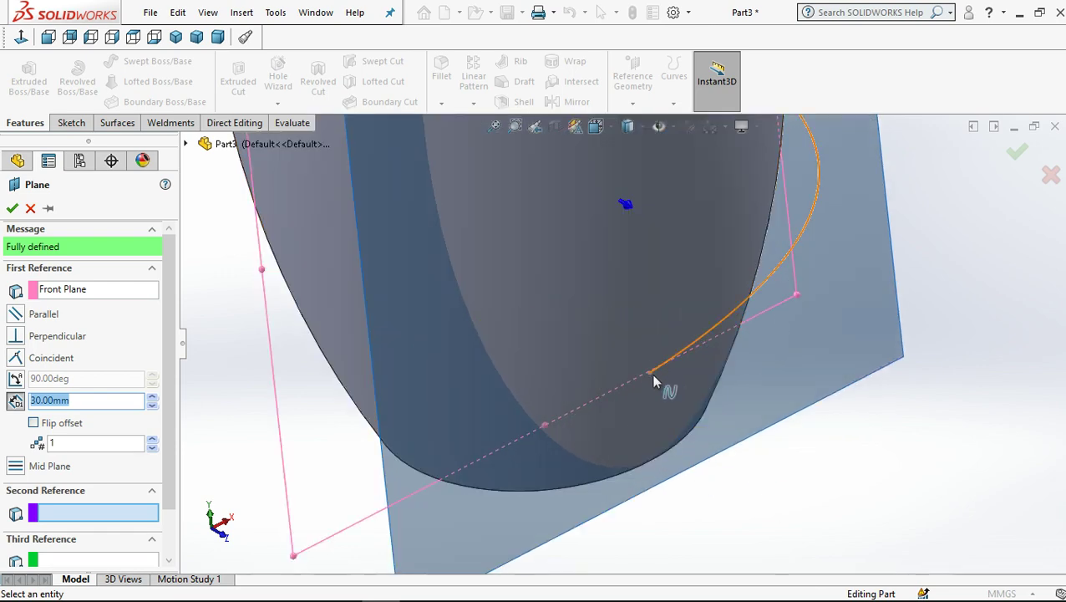
{"action": "scroll", "coordinate": [652, 376], "scroll_direction": "down", "scroll_amount": 2}
{"action": "scroll", "coordinate": [649, 374], "scroll_direction": "down", "scroll_amount": 2}
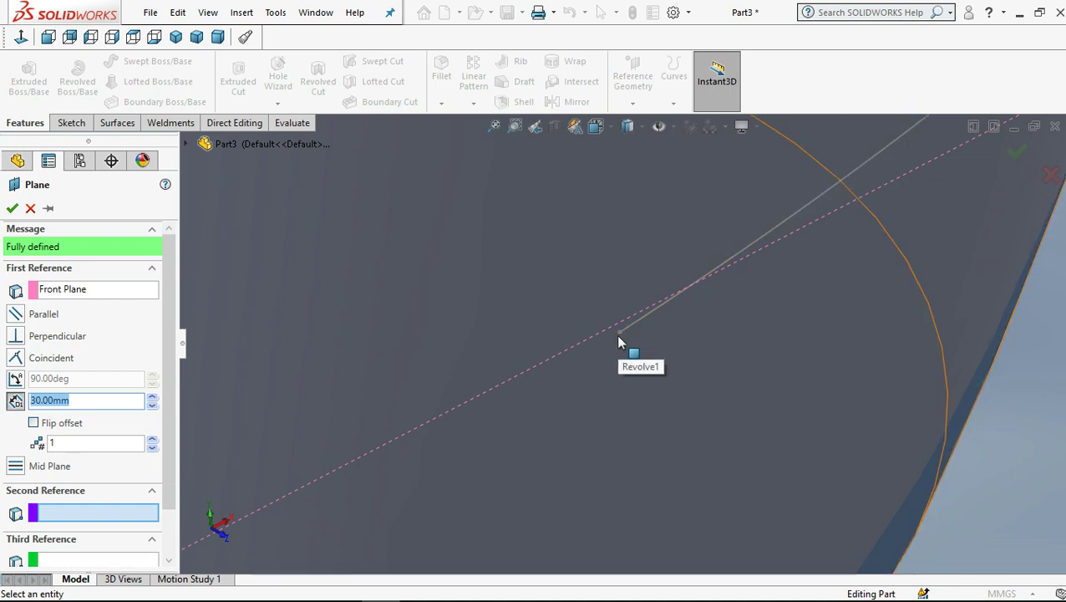
{"action": "left_click", "coordinate": [618, 332]}
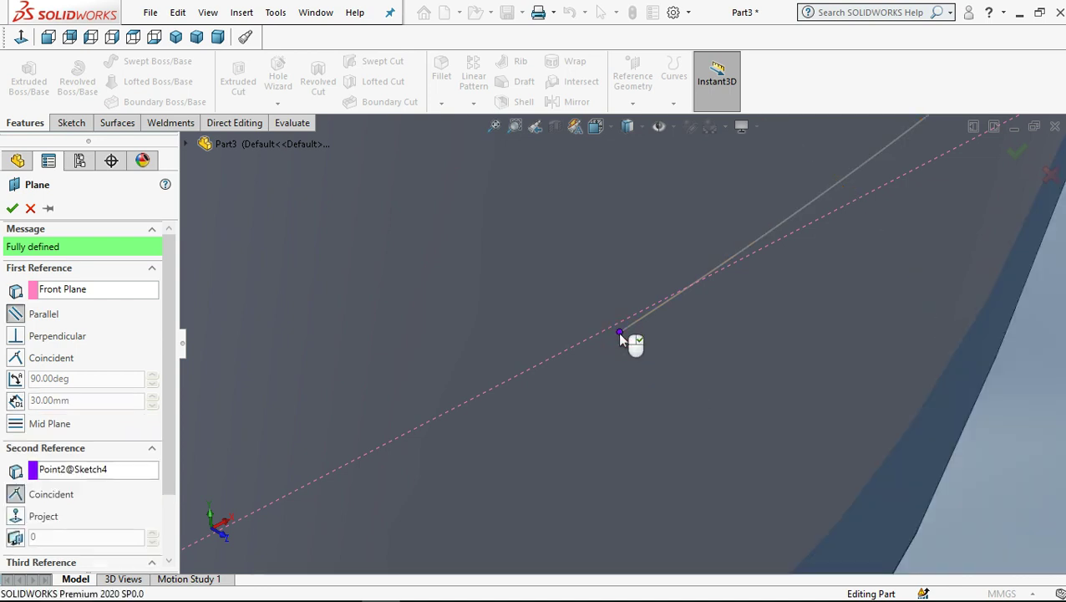
{"action": "scroll", "coordinate": [660, 389], "scroll_direction": "up", "scroll_amount": 2}
{"action": "scroll", "coordinate": [666, 395], "scroll_direction": "up", "scroll_amount": 3}
{"action": "scroll", "coordinate": [666, 395], "scroll_direction": "up", "scroll_amount": 2}
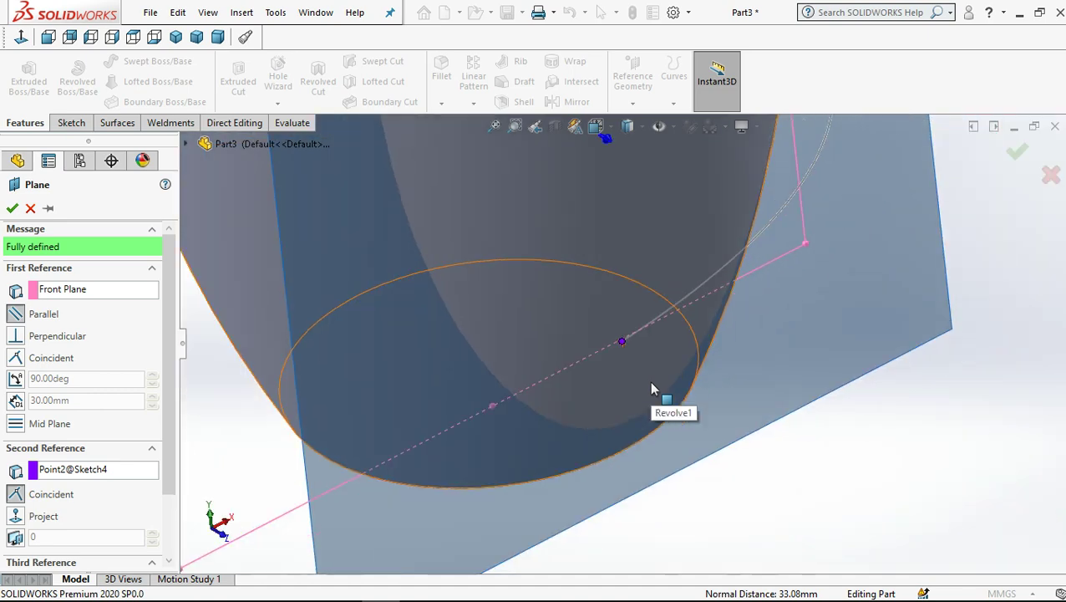
{"action": "scroll", "coordinate": [666, 394], "scroll_direction": "up", "scroll_amount": 3}
{"action": "left_click", "coordinate": [12, 208]}
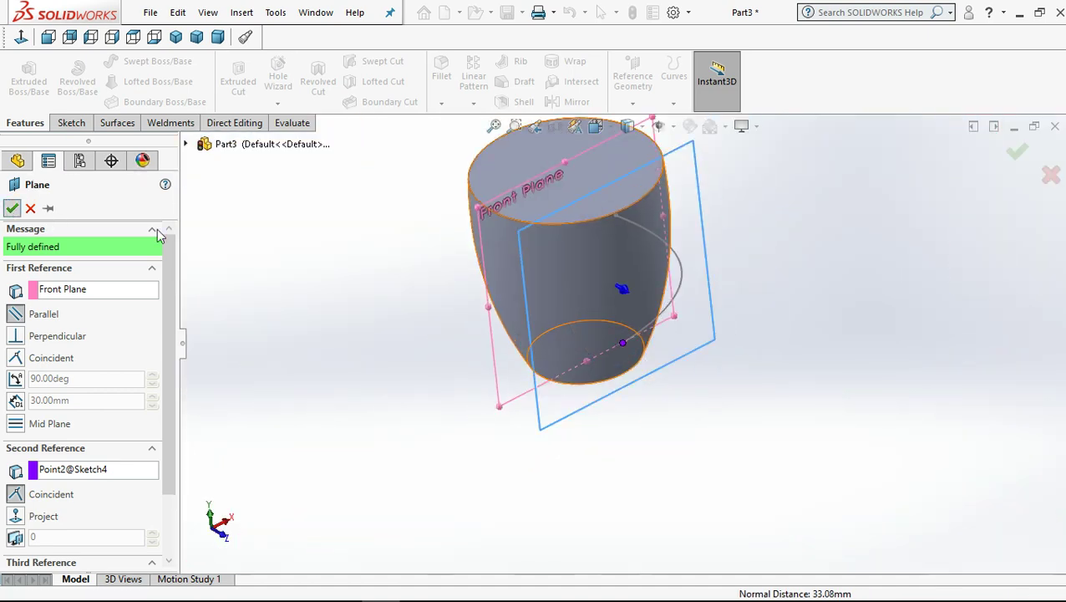
Start a sketch on Plane2 with the Center Rectangle tool
{"action": "left_click", "coordinate": [69, 123]}
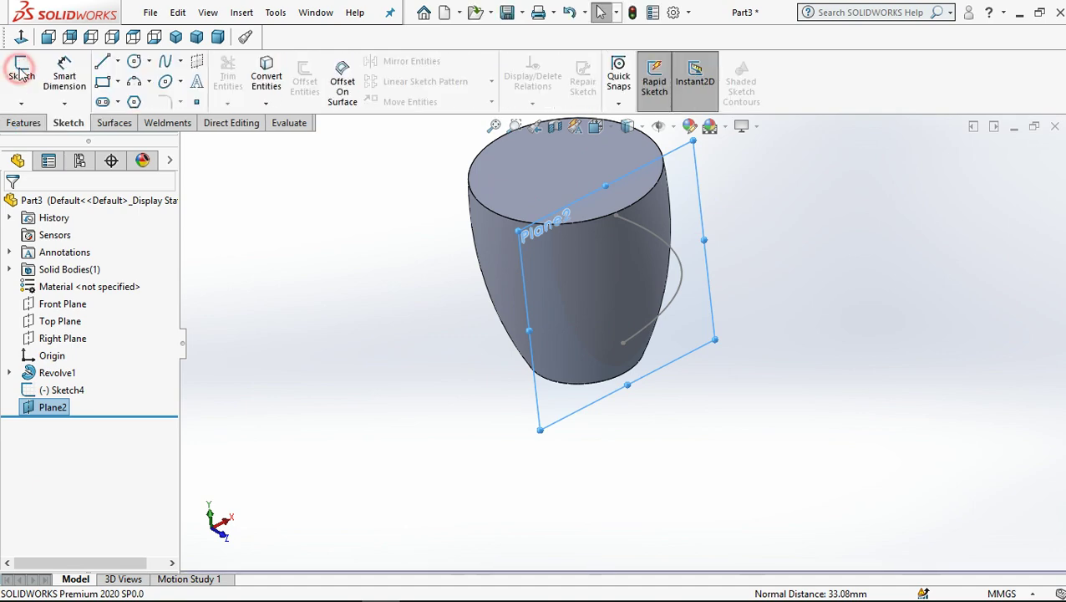
{"action": "left_click", "coordinate": [22, 70]}
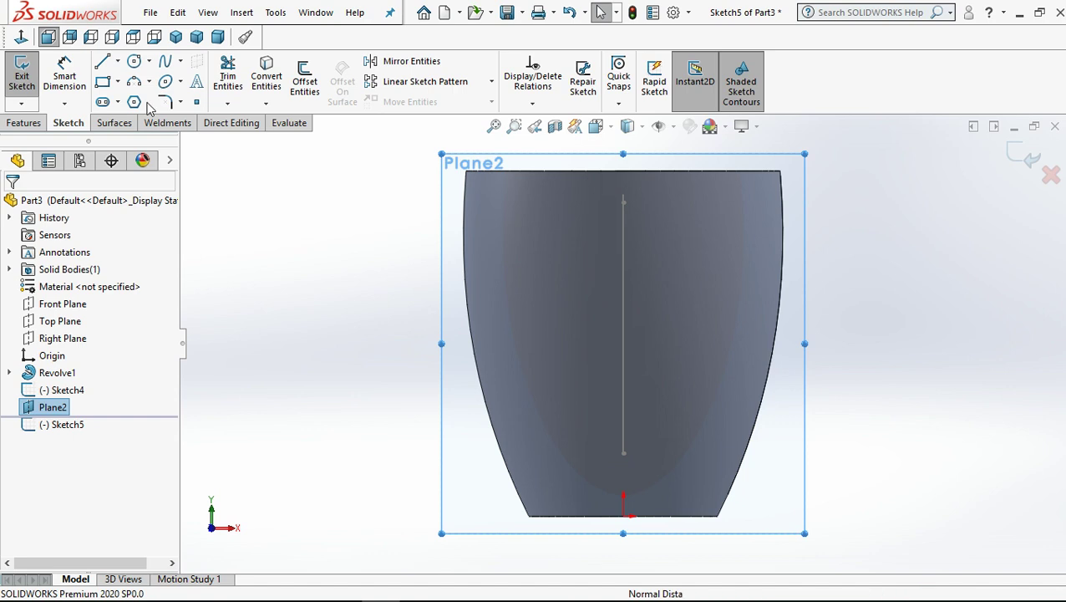
{"action": "left_click", "coordinate": [165, 81]}
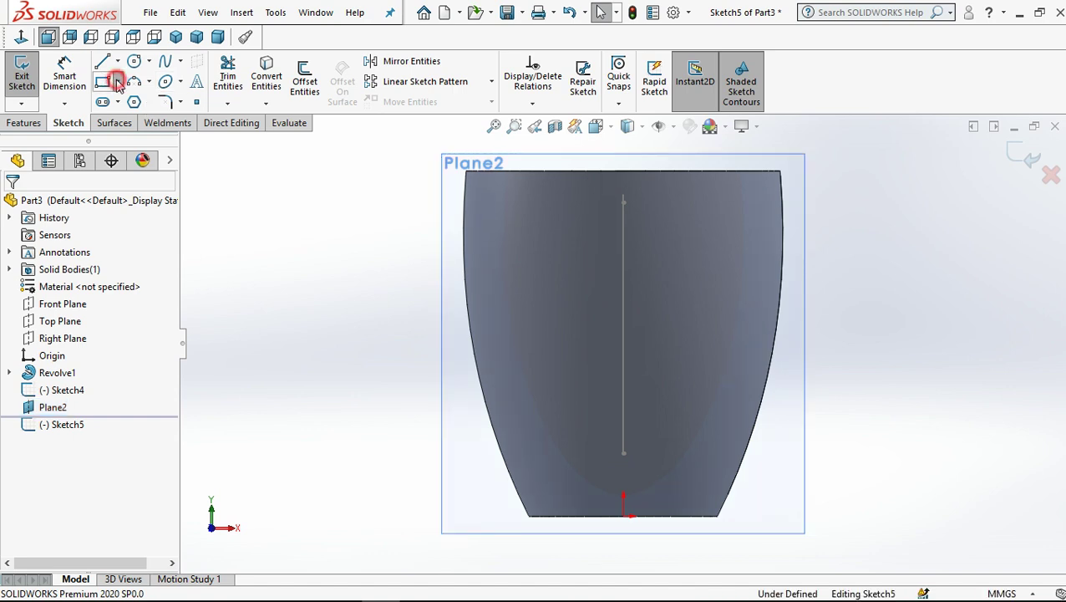
{"action": "left_click", "coordinate": [118, 81]}
{"action": "left_click", "coordinate": [147, 119]}
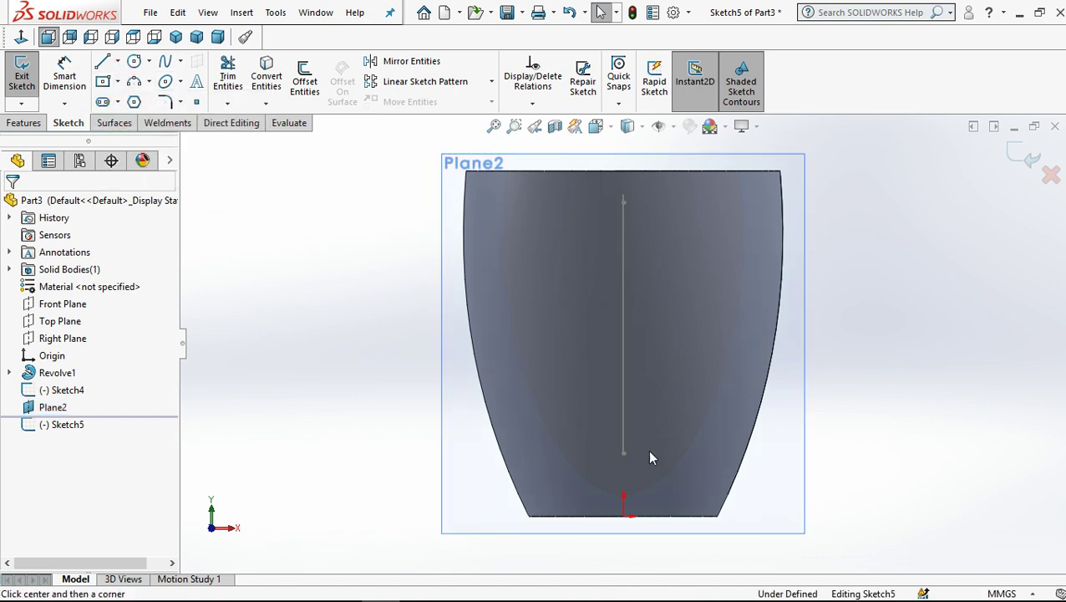
Draw a small center rectangle centred on the handle path's lower end
{"action": "scroll", "coordinate": [620, 182], "scroll_direction": "down", "scroll_amount": 4}
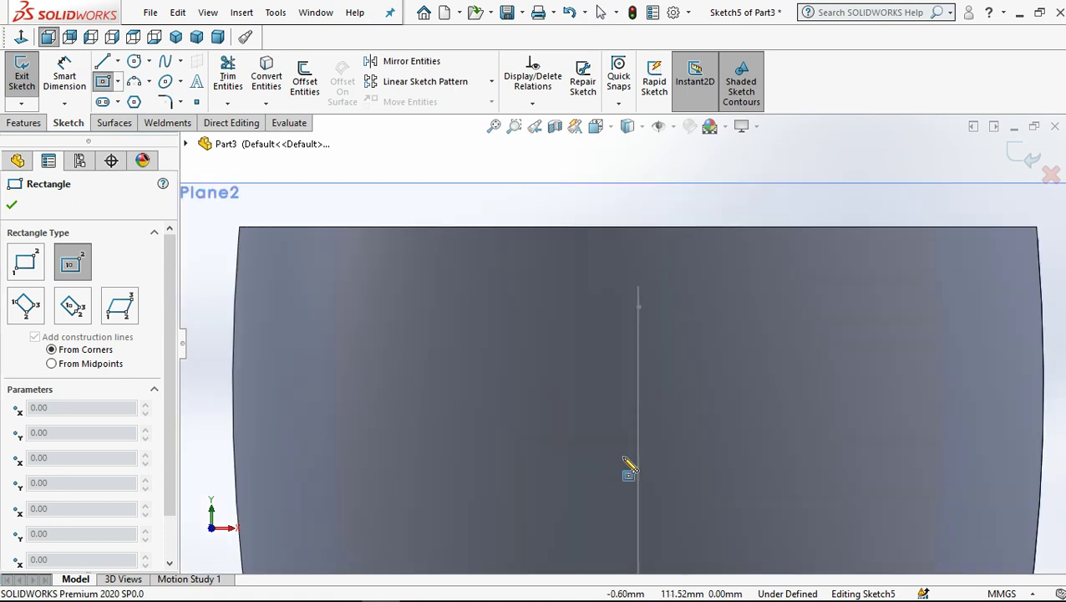
{"action": "scroll", "coordinate": [658, 374], "scroll_direction": "up", "scroll_amount": 1}
{"action": "scroll", "coordinate": [647, 385], "scroll_direction": "up", "scroll_amount": 2}
{"action": "scroll", "coordinate": [634, 340], "scroll_direction": "up", "scroll_amount": 1}
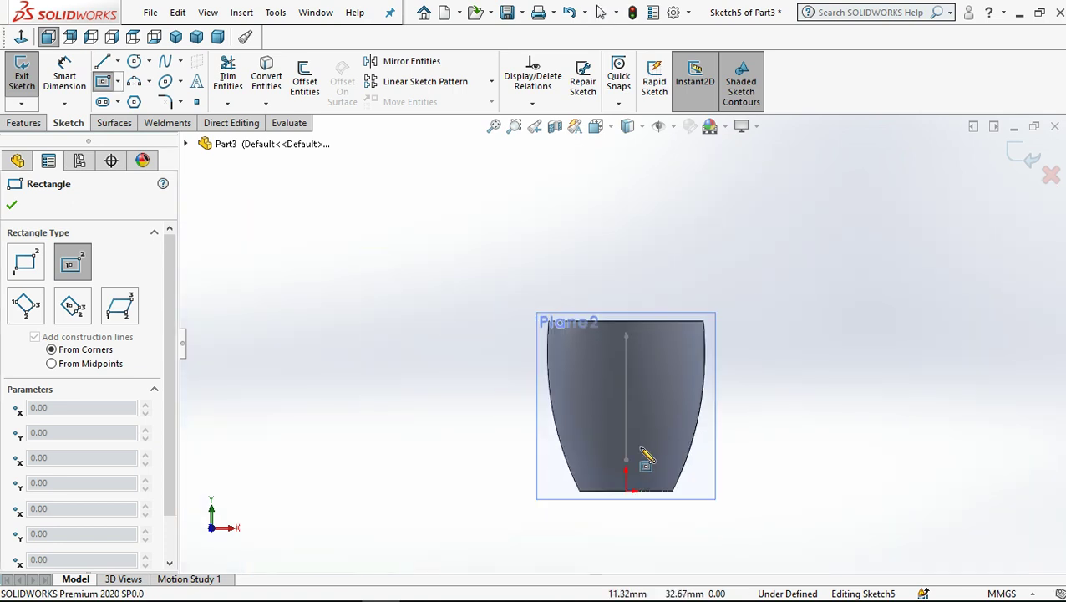
{"action": "scroll", "coordinate": [638, 452], "scroll_direction": "down", "scroll_amount": 2}
{"action": "scroll", "coordinate": [616, 483], "scroll_direction": "down", "scroll_amount": 1}
{"action": "scroll", "coordinate": [614, 441], "scroll_direction": "down", "scroll_amount": 1}
{"action": "scroll", "coordinate": [614, 409], "scroll_direction": "down", "scroll_amount": 1}
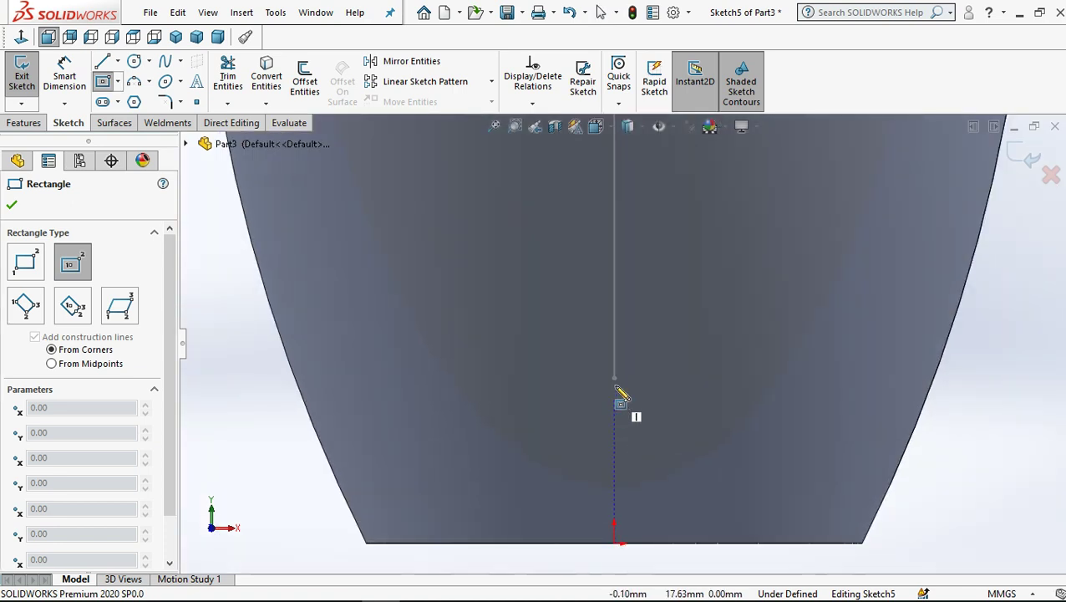
{"action": "scroll", "coordinate": [621, 395], "scroll_direction": "down", "scroll_amount": 1}
{"action": "scroll", "coordinate": [615, 375], "scroll_direction": "down", "scroll_amount": 1}
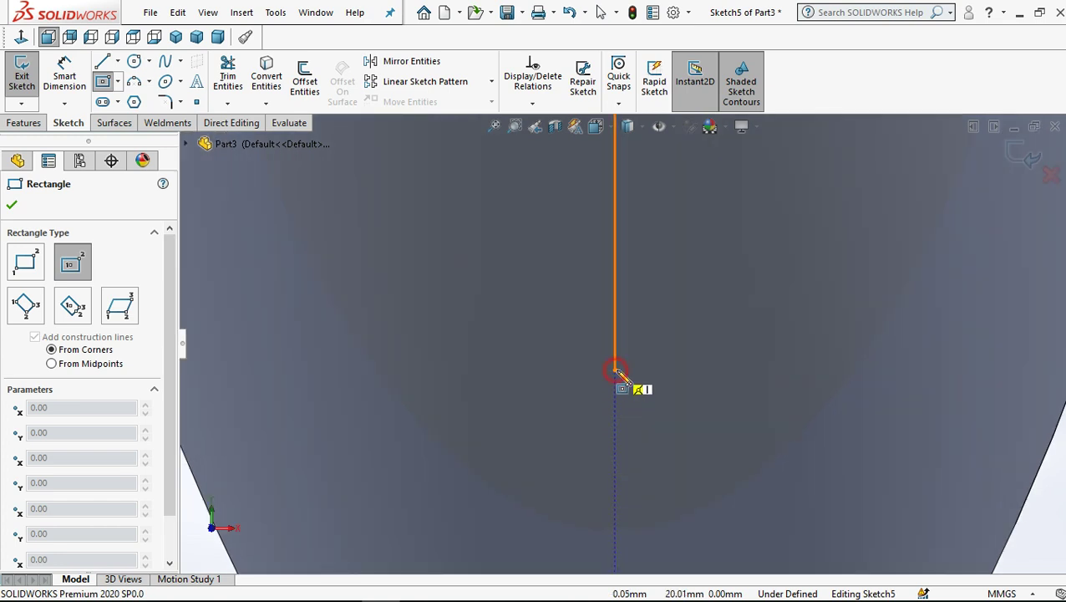
{"action": "left_click", "coordinate": [615, 370]}
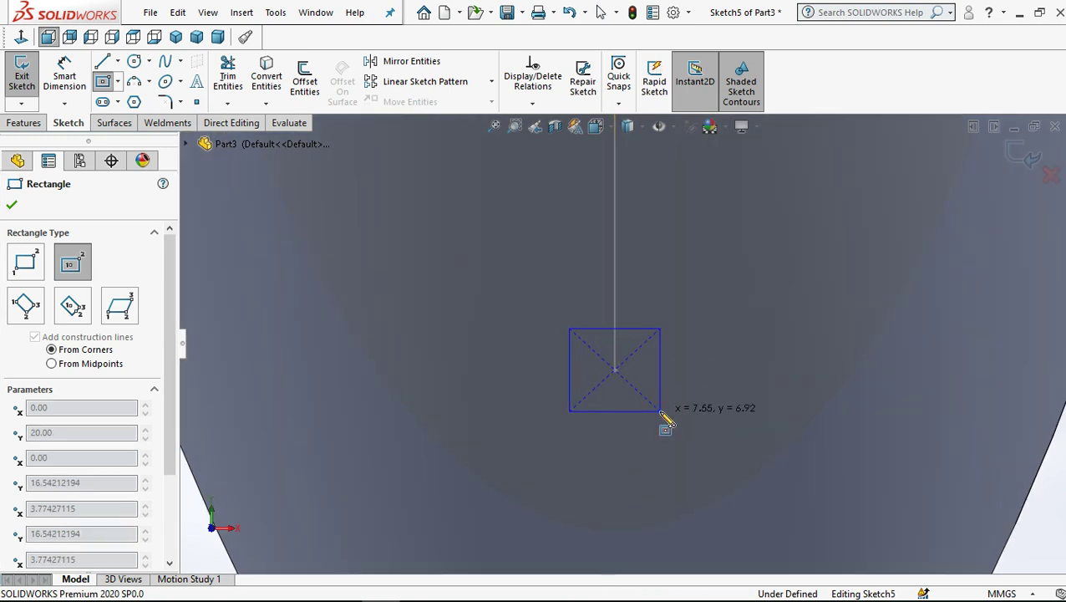
{"action": "left_click", "coordinate": [660, 411]}
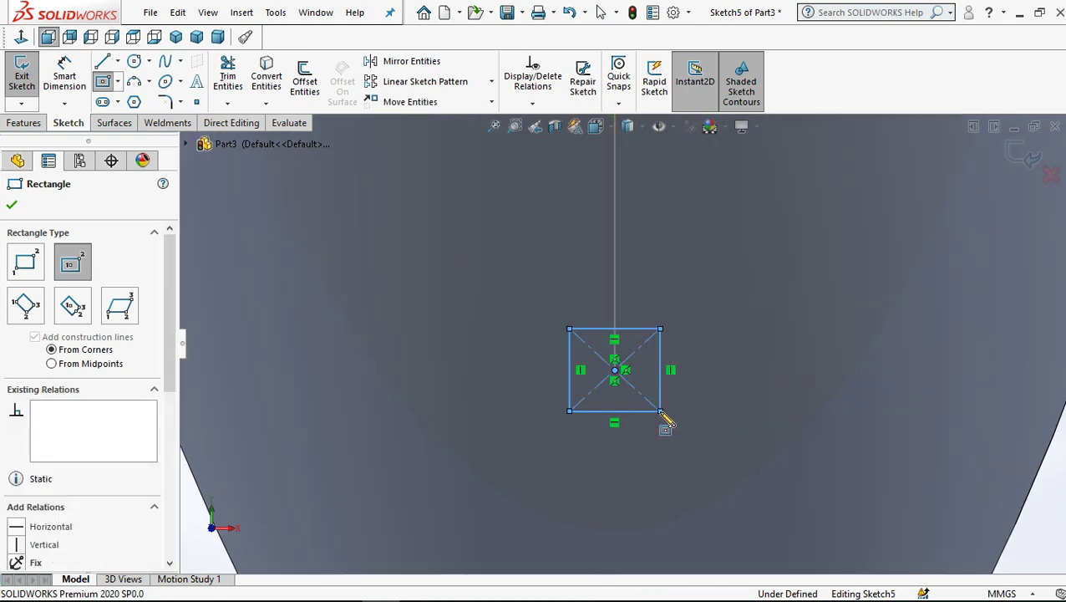
{"action": "left_click", "coordinate": [601, 14]}
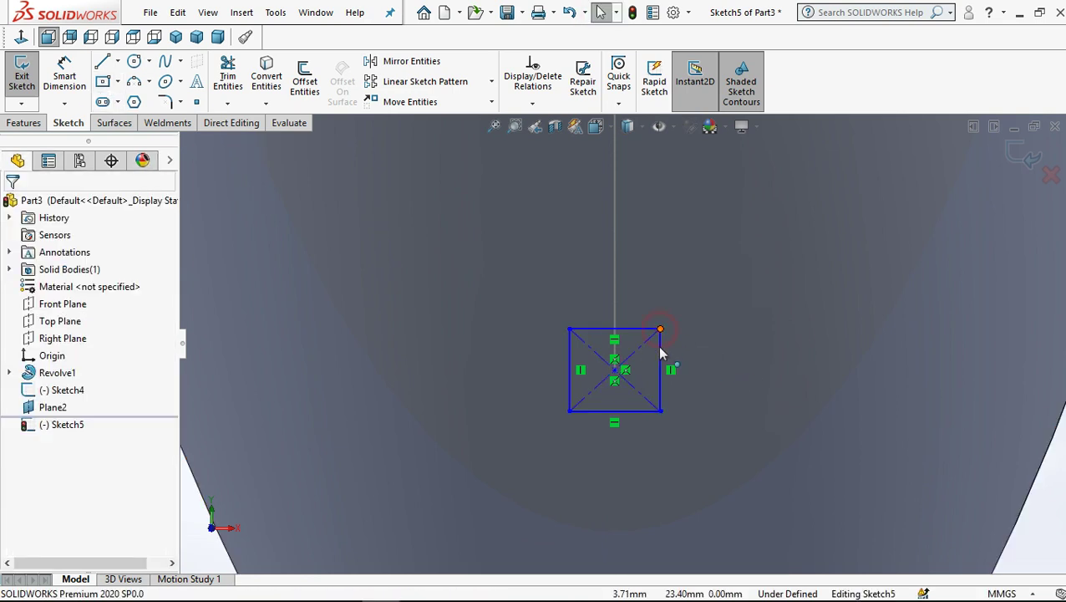
Dimension the rectangle 8.00 mm wide and 4.40 mm tall
{"action": "left_click_drag", "start_coordinate": [662, 369], "coordinate": [669, 357]}
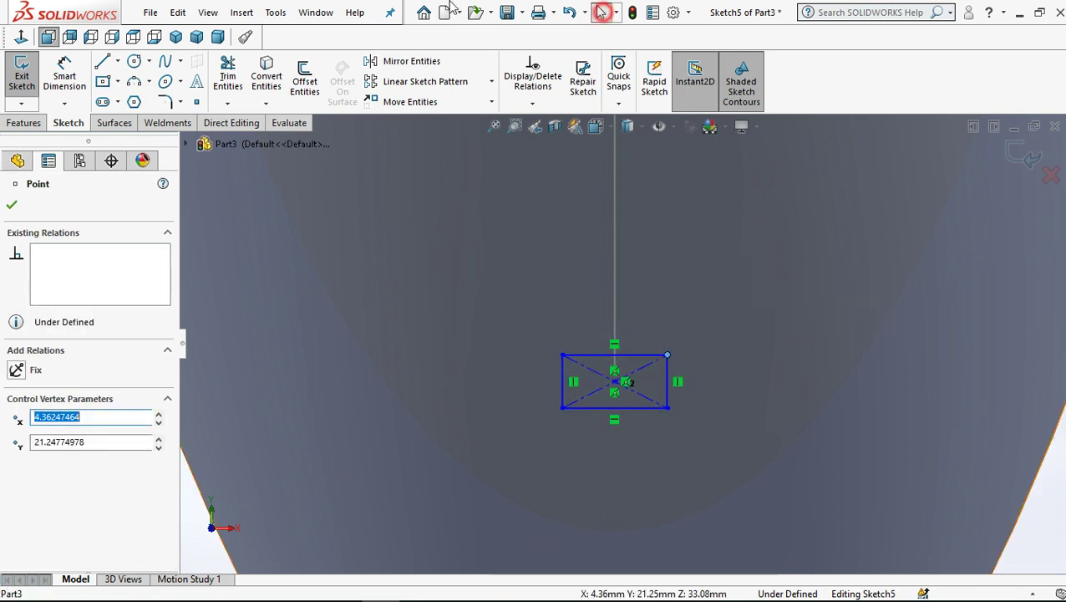
{"action": "left_click", "coordinate": [601, 12]}
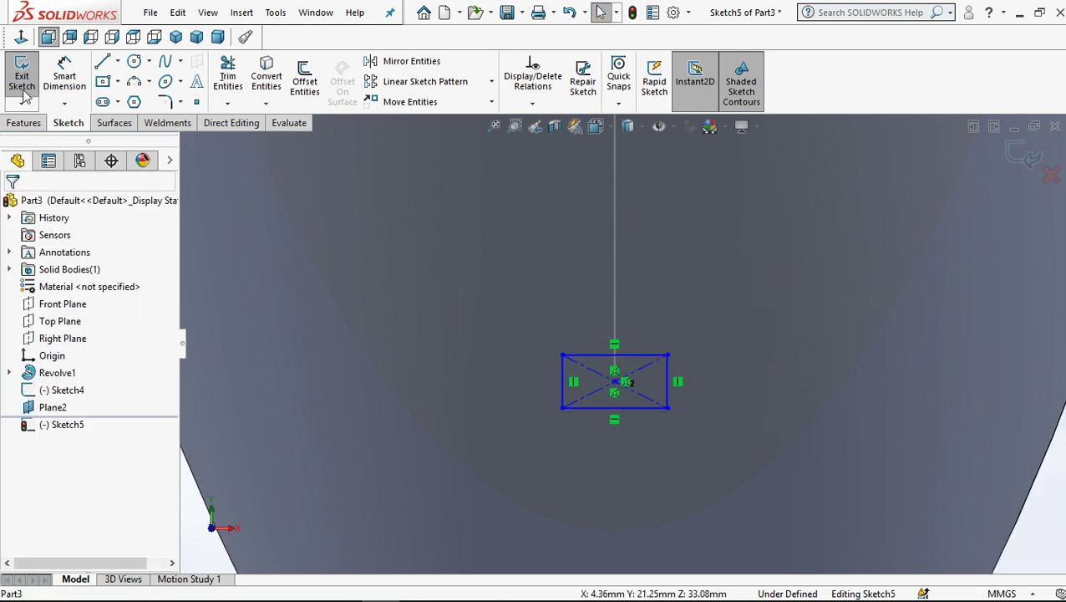
{"action": "left_click", "coordinate": [646, 354]}
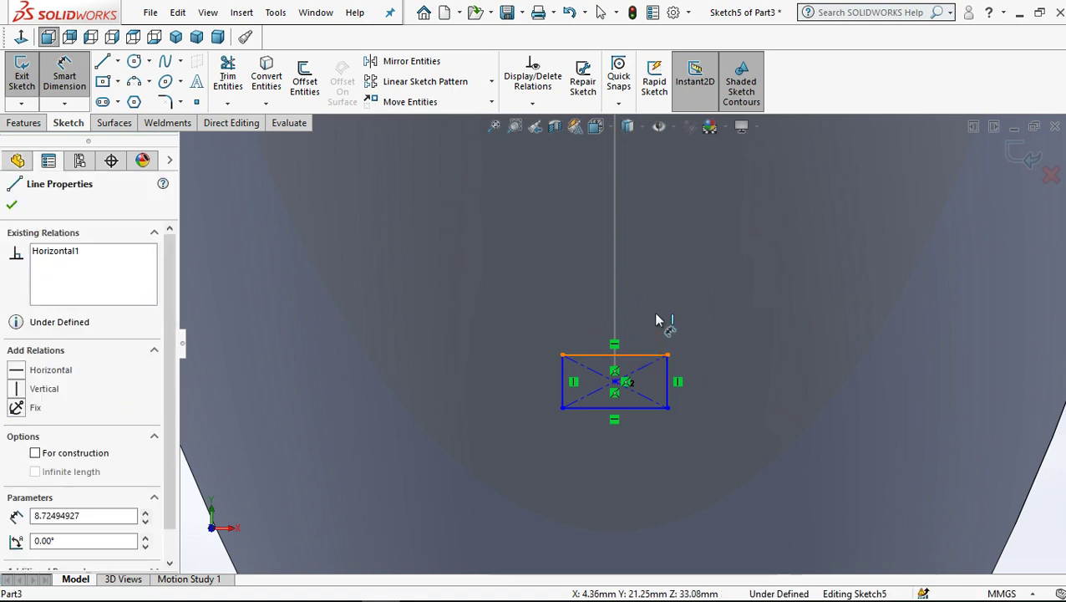
{"action": "left_click", "coordinate": [652, 315]}
{"action": "type", "text": "8"}
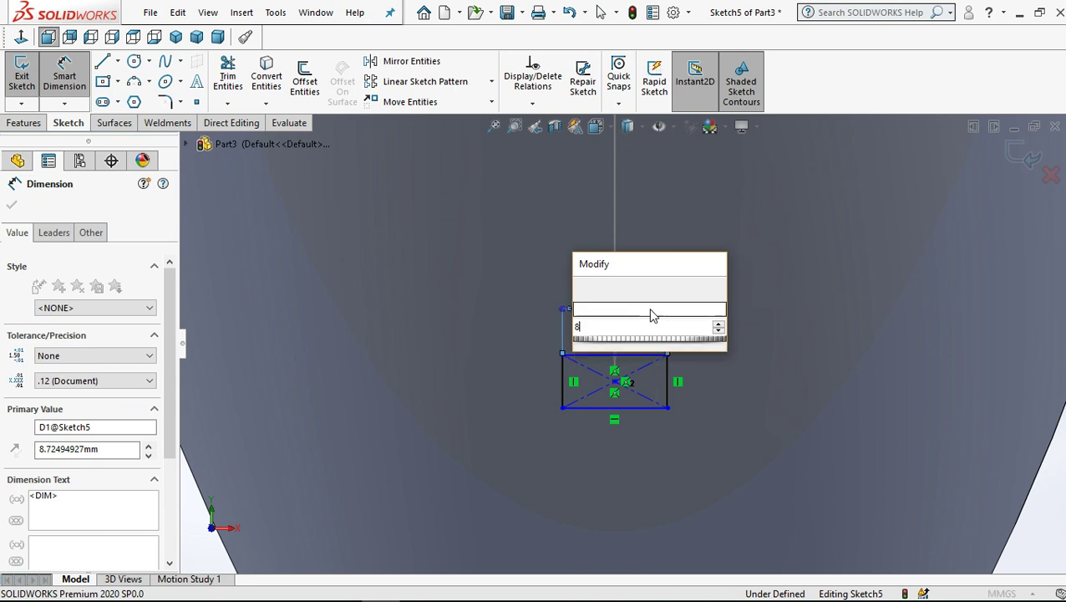
{"action": "key", "text": "Return"}
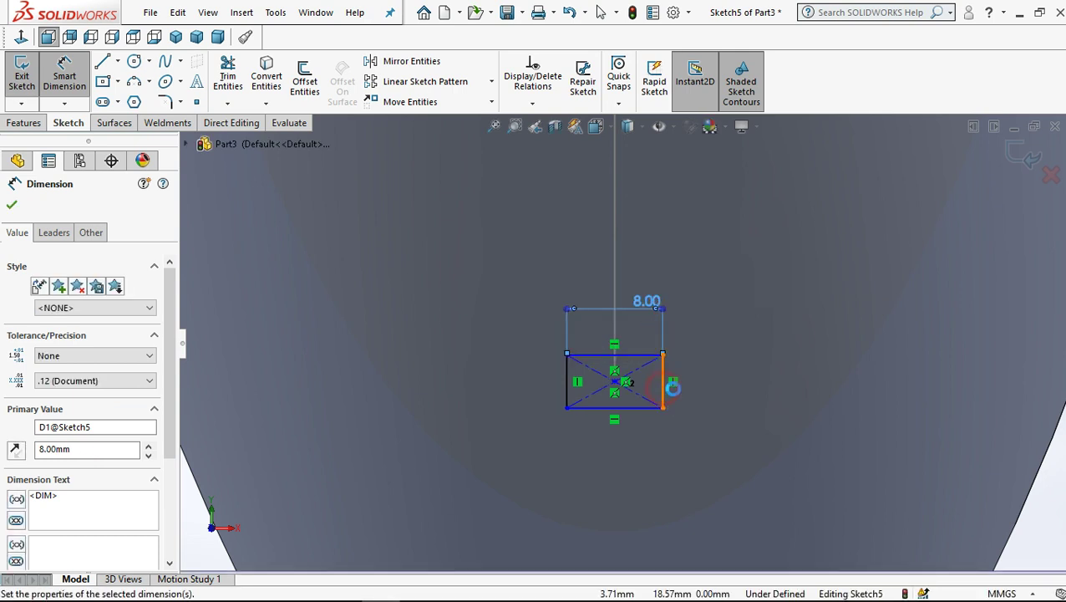
{"action": "left_click", "coordinate": [707, 394]}
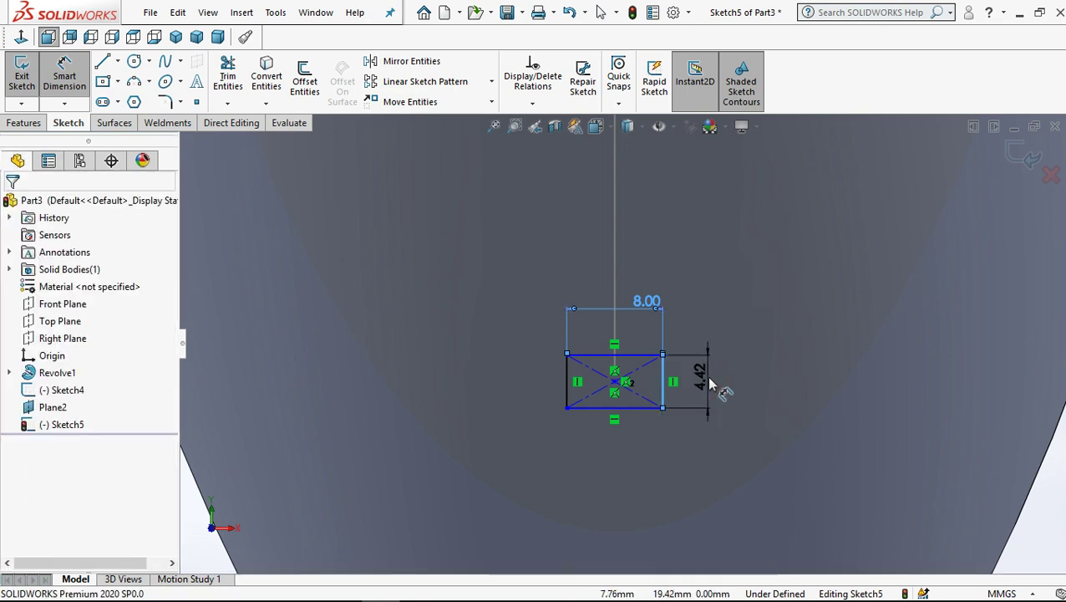
{"action": "left_click", "coordinate": [709, 383]}
{"action": "type", "text": "4.4"}
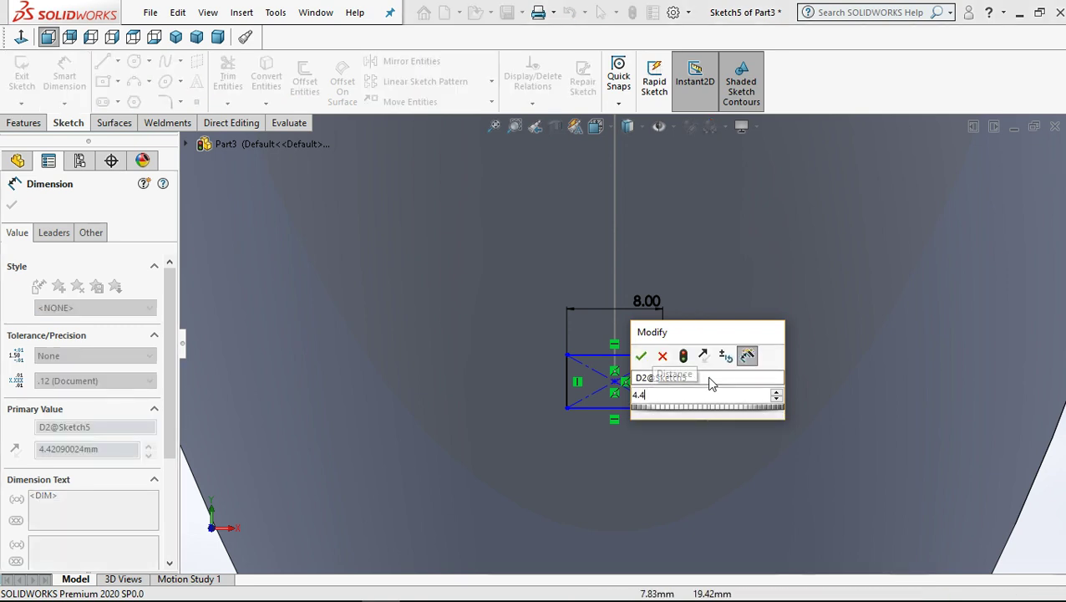
{"action": "key", "text": "Return"}
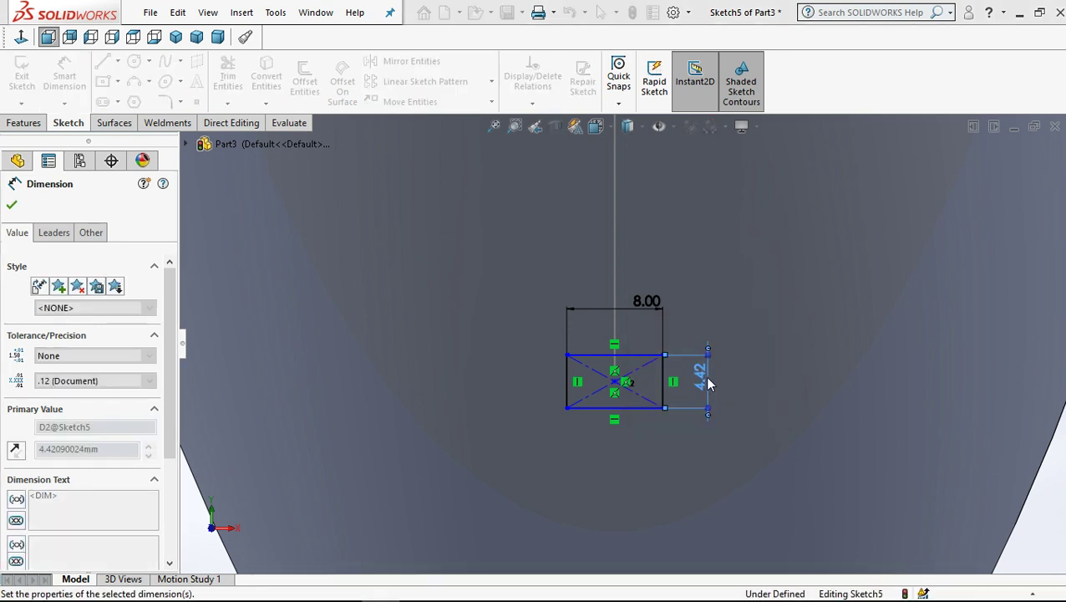
{"action": "key", "text": "f"}
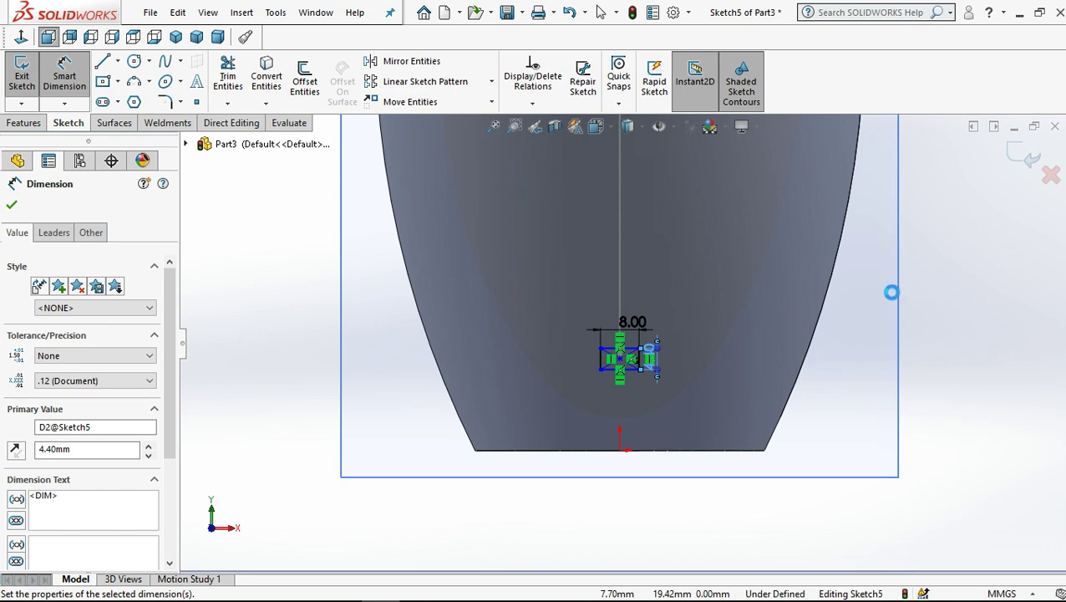
{"action": "left_click", "coordinate": [1014, 159]}
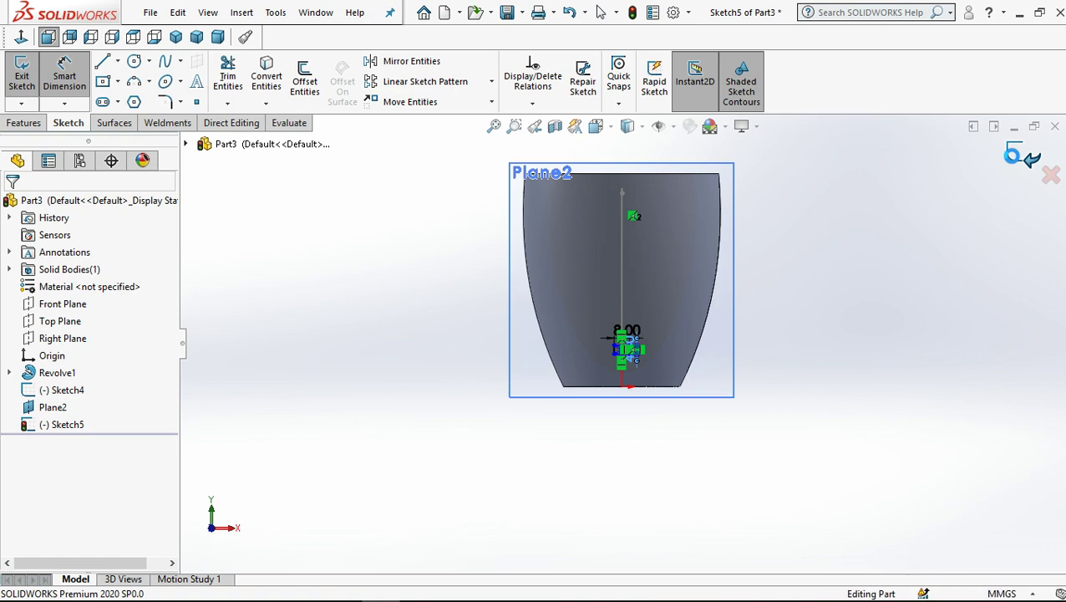
Exit Sketch5, then reopen it for editing from the rectangle's bottom line
{"action": "left_click", "coordinate": [1024, 160]}
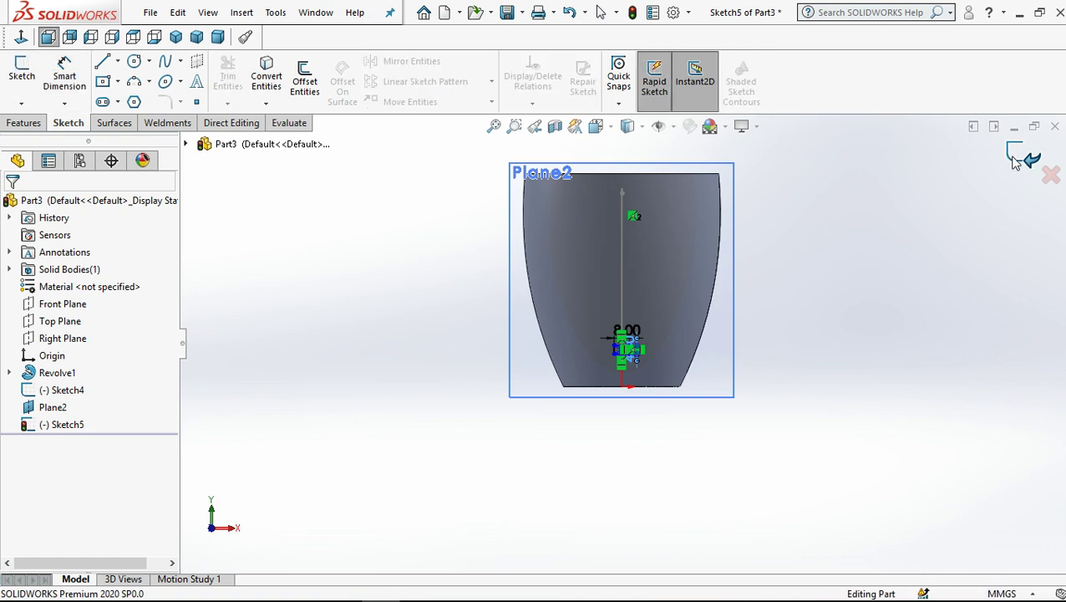
{"action": "left_click", "coordinate": [862, 257]}
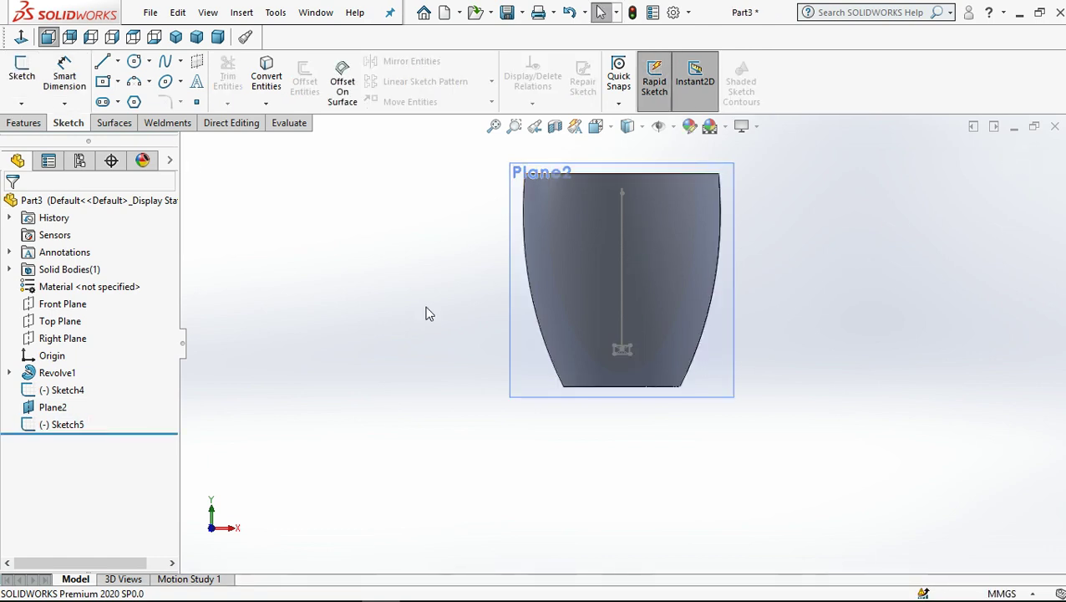
{"action": "scroll", "coordinate": [647, 355], "scroll_direction": "down", "scroll_amount": 2}
{"action": "scroll", "coordinate": [645, 355], "scroll_direction": "down", "scroll_amount": 2}
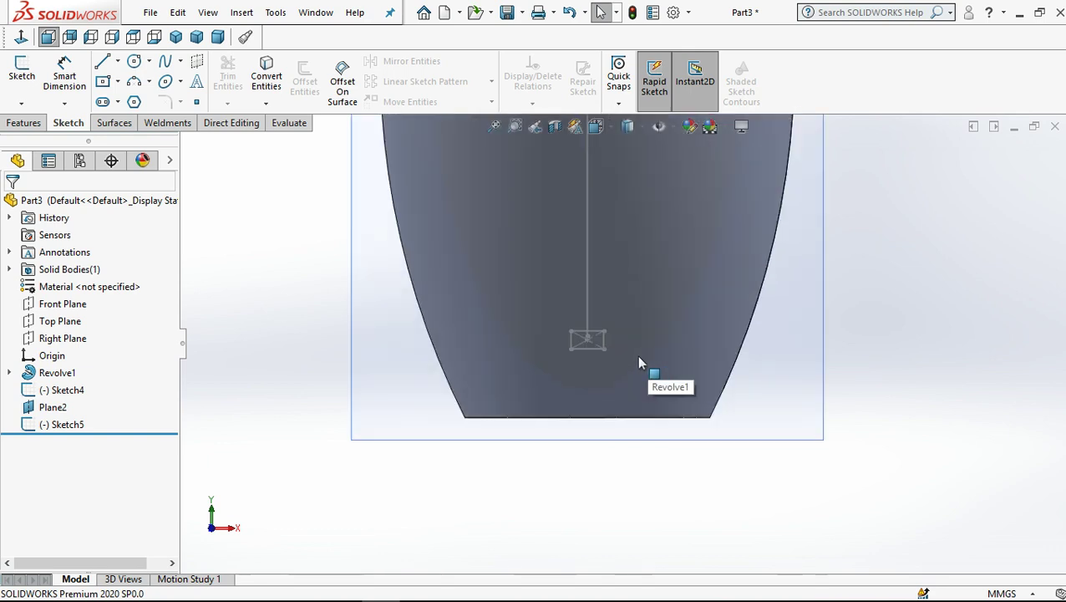
{"action": "scroll", "coordinate": [637, 355], "scroll_direction": "down", "scroll_amount": 3}
{"action": "scroll", "coordinate": [563, 345], "scroll_direction": "down", "scroll_amount": 2}
{"action": "scroll", "coordinate": [564, 348], "scroll_direction": "down", "scroll_amount": 1}
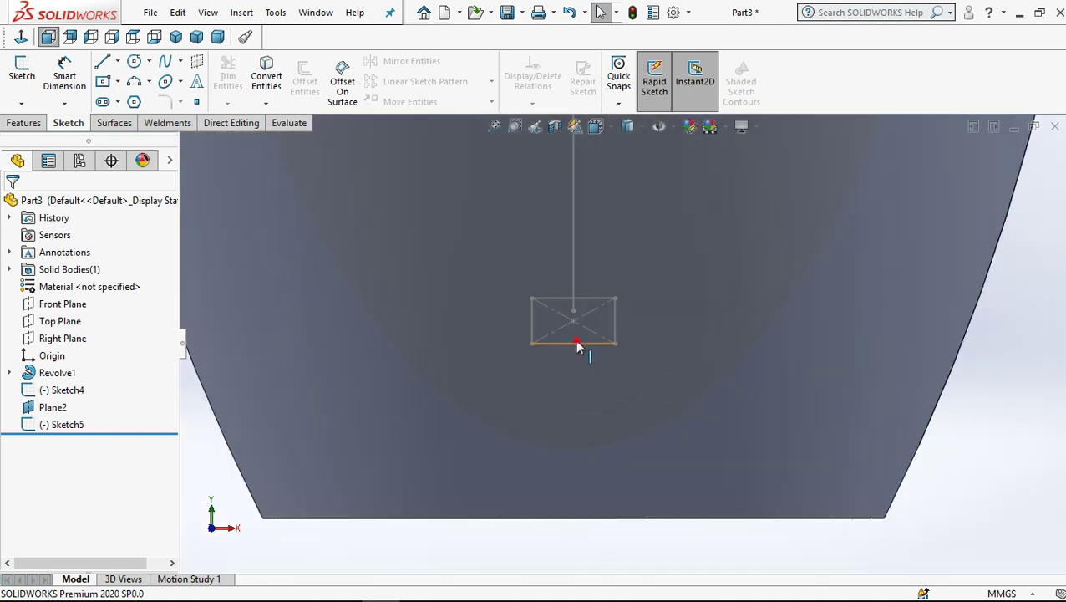
{"action": "left_click", "coordinate": [575, 343]}
{"action": "left_click", "coordinate": [621, 272]}
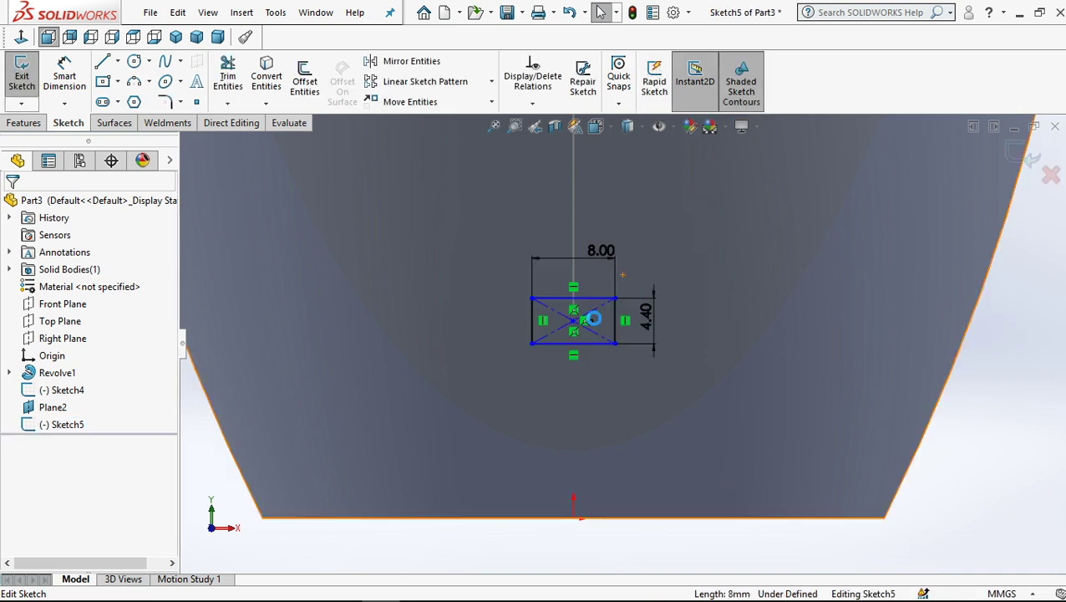
{"action": "scroll", "coordinate": [585, 323], "scroll_direction": "down", "scroll_amount": 1}
{"action": "scroll", "coordinate": [585, 323], "scroll_direction": "down", "scroll_amount": 2}
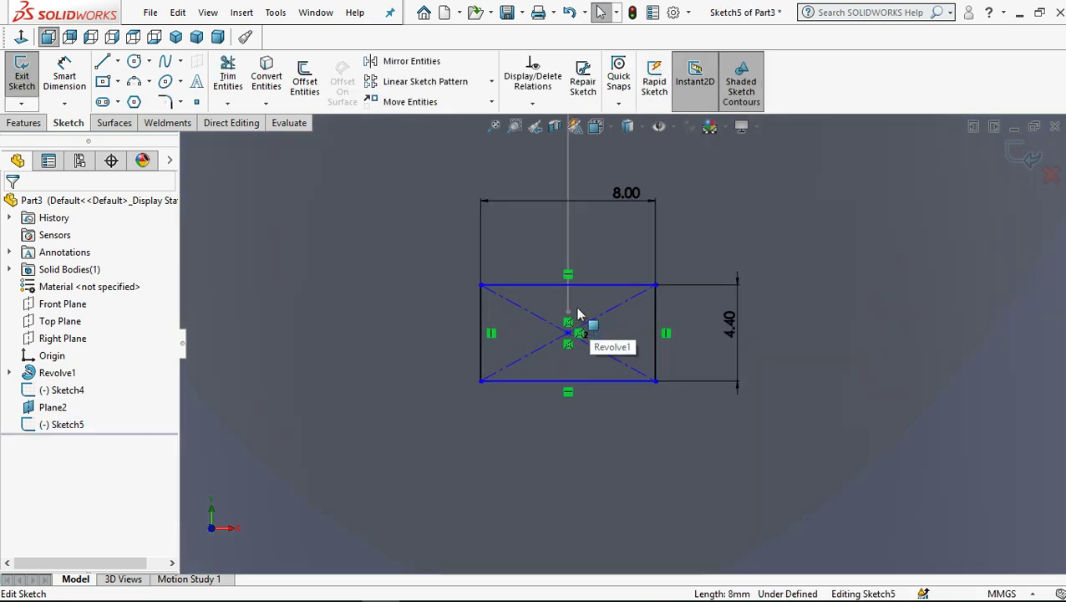
Add a Pierce relation between the rectangle's centre point and the Sketch4 handle path
{"action": "left_click", "coordinate": [570, 308]}
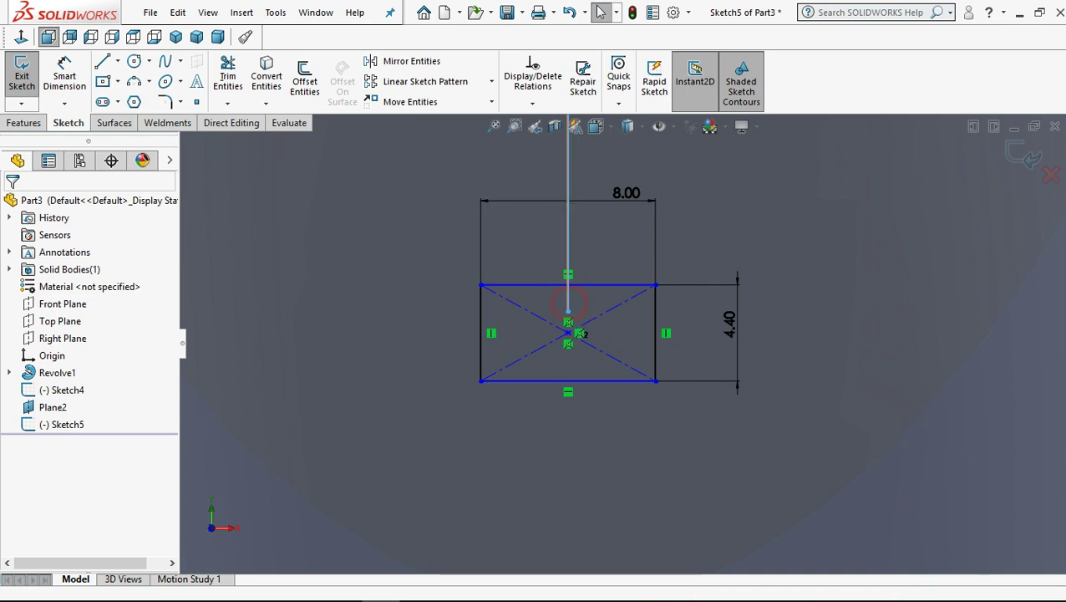
{"action": "left_click", "coordinate": [568, 334]}
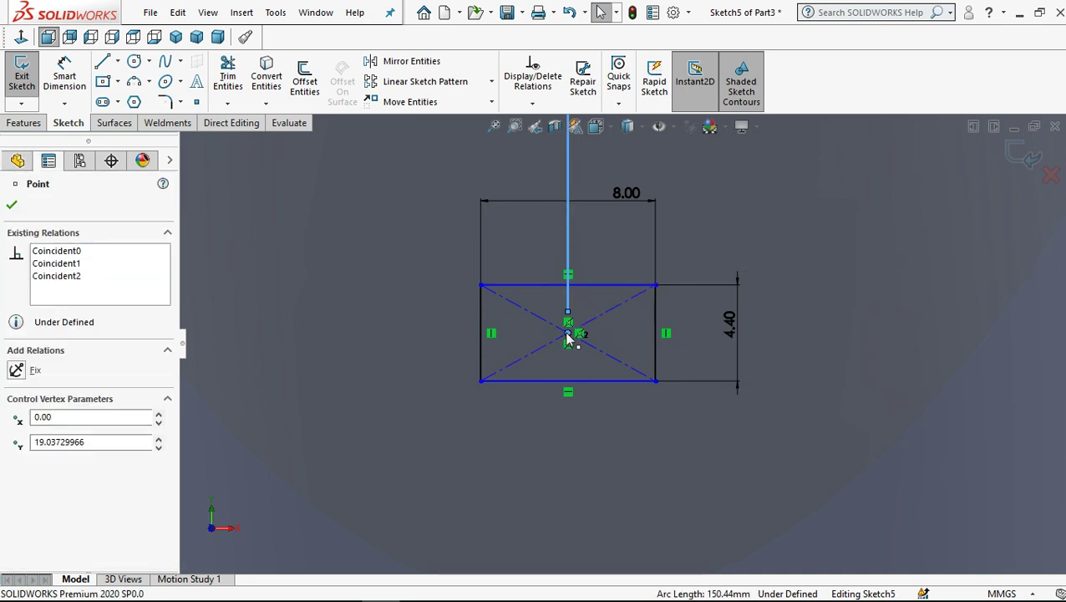
{"action": "left_click", "coordinate": [568, 302], "text": "ctrl"}
{"action": "left_click", "coordinate": [657, 263]}
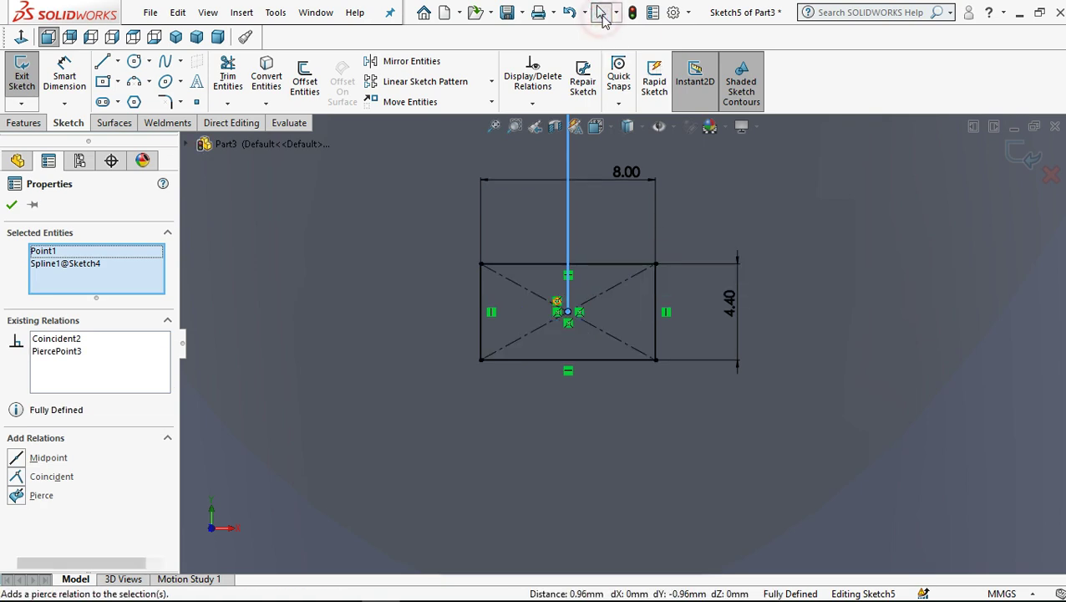
{"action": "left_click", "coordinate": [602, 18]}
Round all four rectangle corners with 2 mm sketch fillets
{"action": "left_click", "coordinate": [164, 102]}
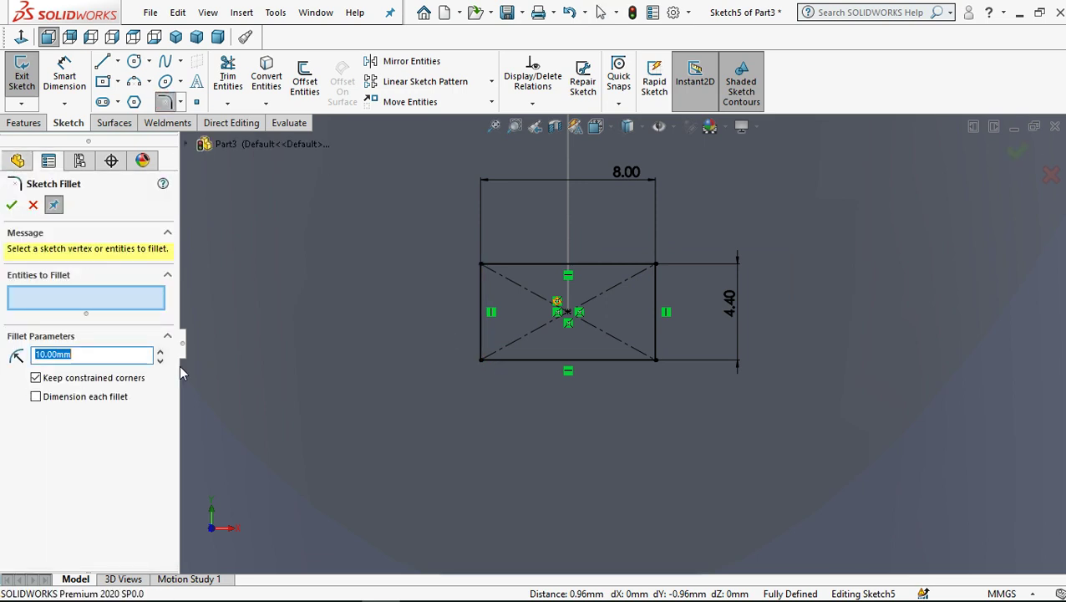
{"action": "type", "text": "1"}
{"action": "left_click", "coordinate": [481, 362]}
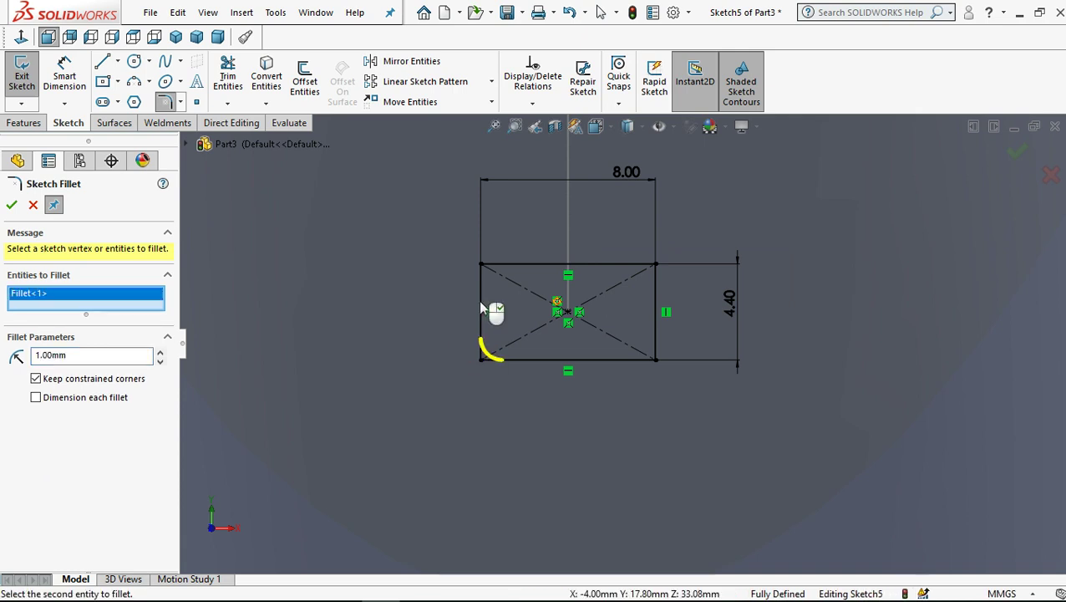
{"action": "left_click", "coordinate": [481, 265]}
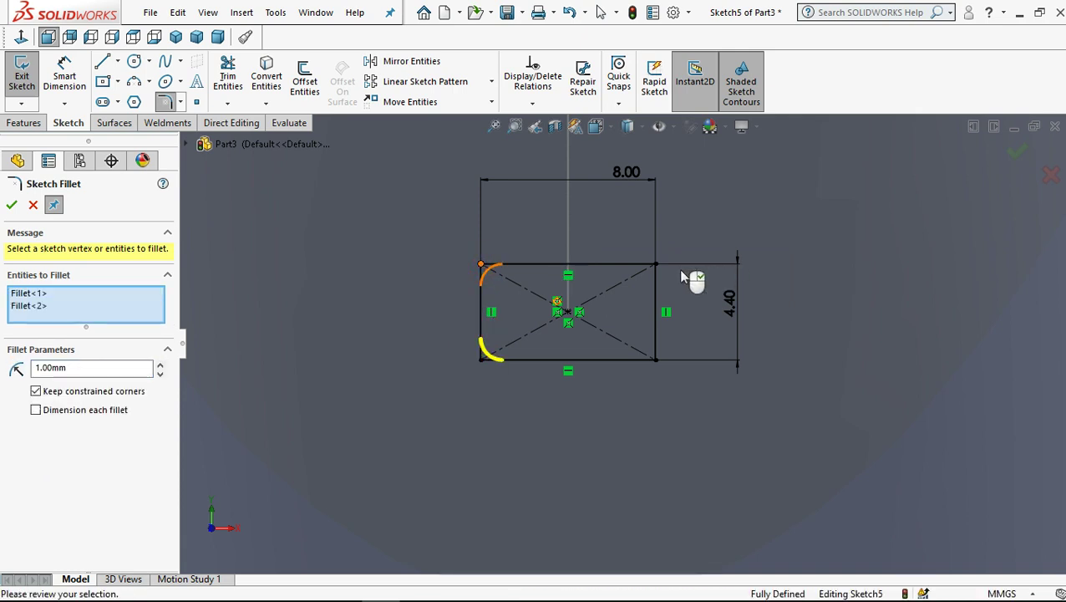
{"action": "left_click", "coordinate": [656, 264]}
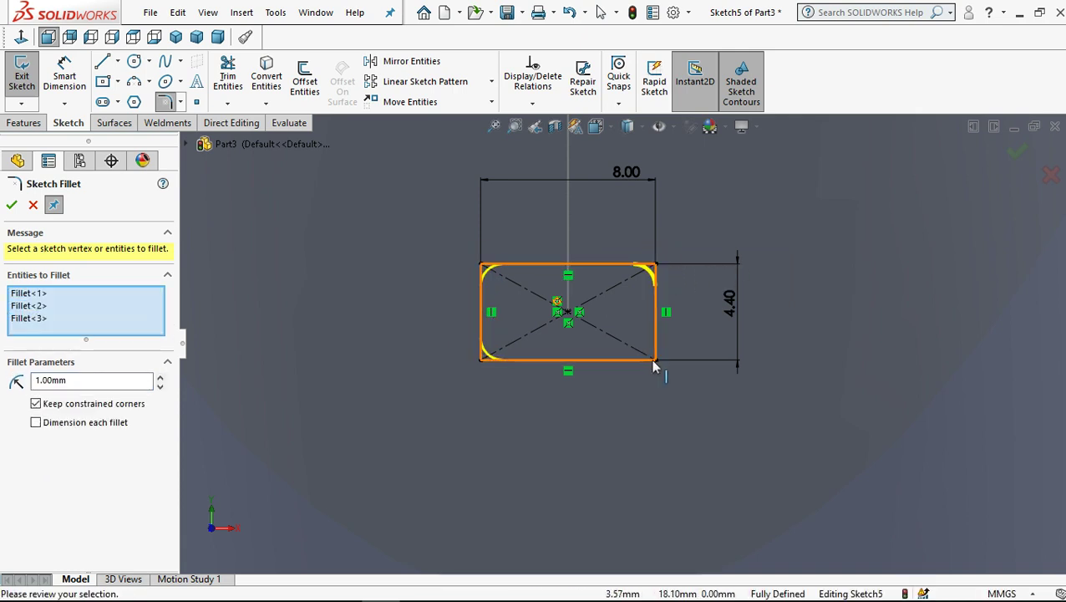
{"action": "left_click", "coordinate": [656, 361]}
{"action": "type", "text": "2"}
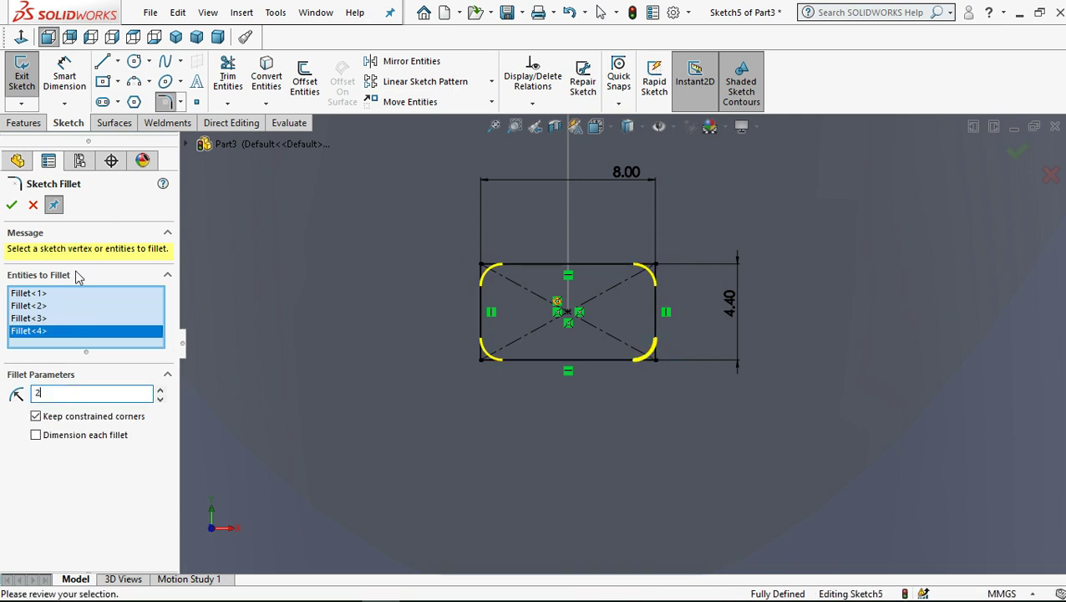
{"action": "left_click", "coordinate": [10, 206]}
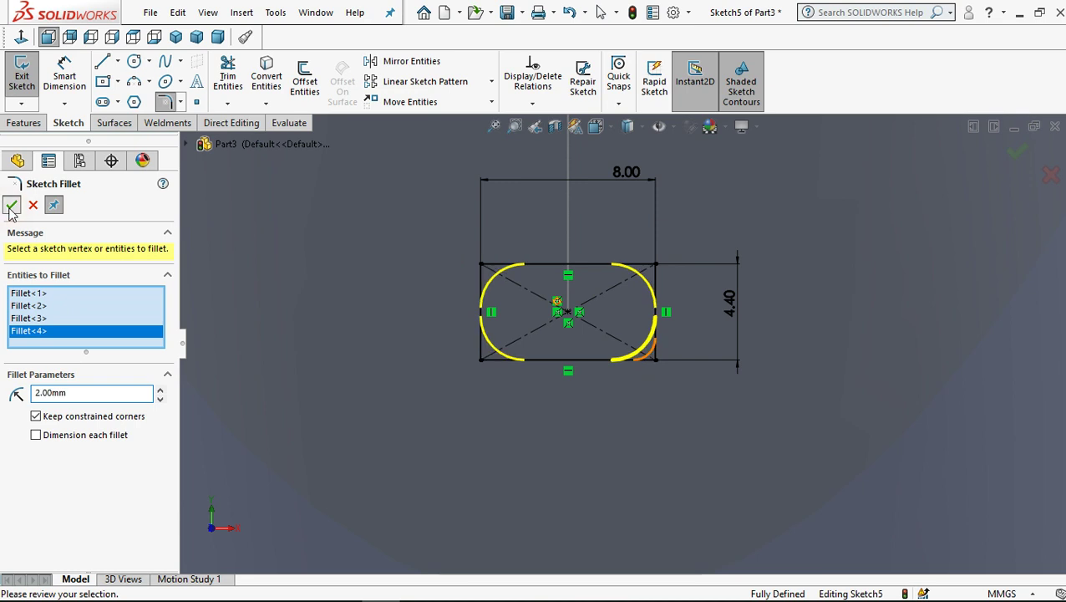
{"action": "left_click", "coordinate": [10, 207]}
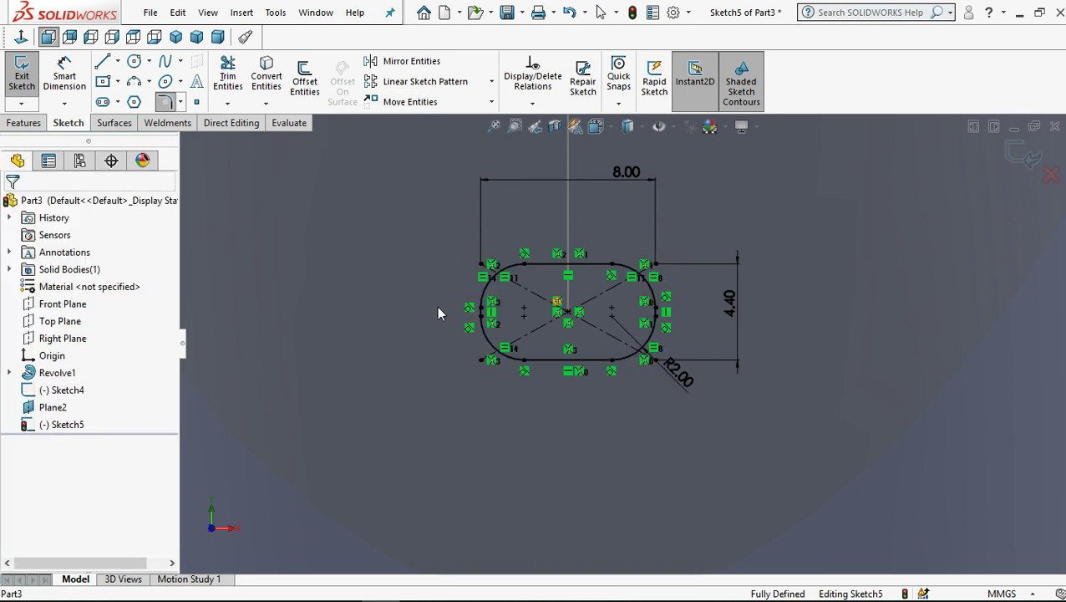
Close the slot sketch and tilt the cup into a 3D view
{"action": "key", "text": "f"}
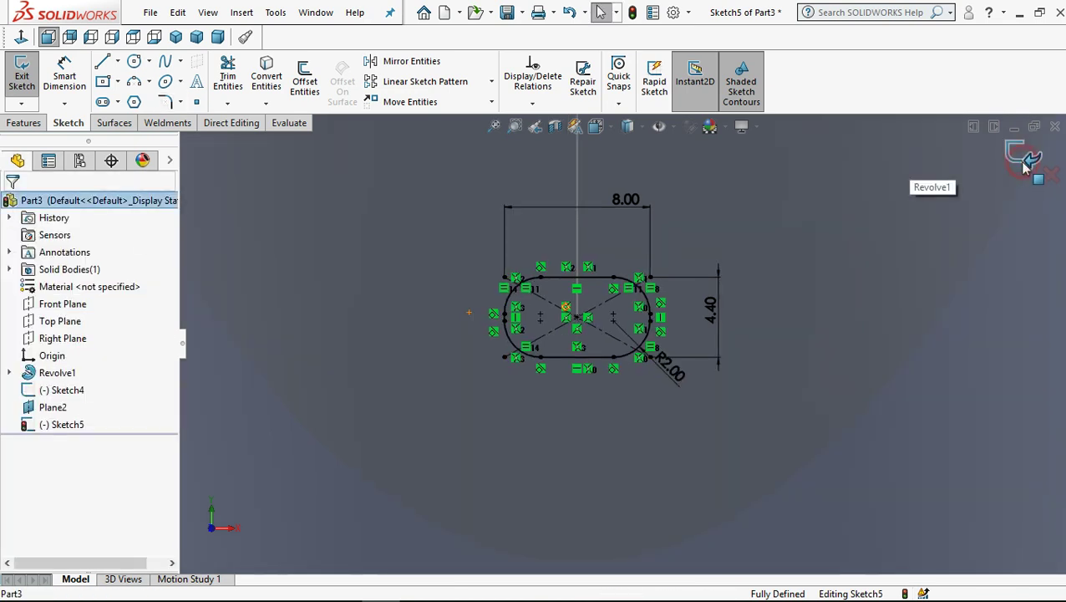
{"action": "left_click", "coordinate": [1028, 165]}
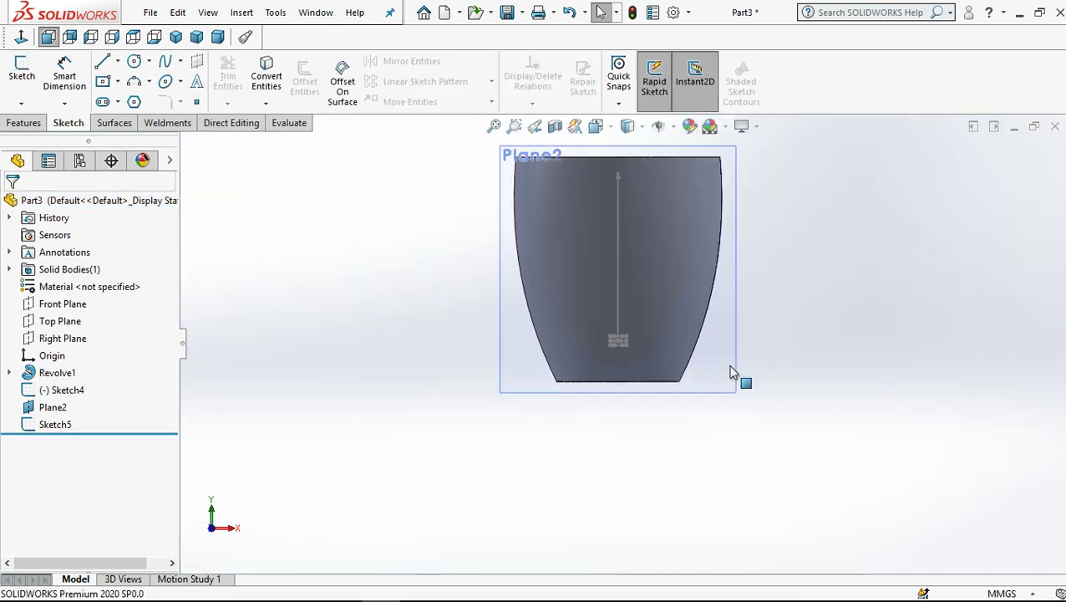
{"action": "middle_click_drag", "start_coordinate": [761, 380], "coordinate": [279, 316]}
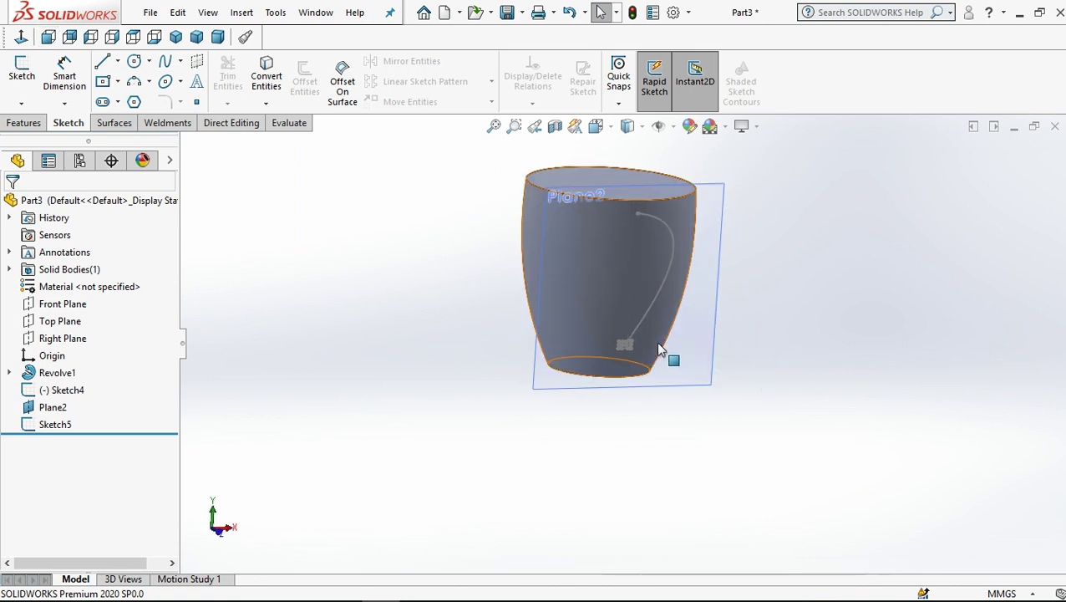
{"action": "left_click", "coordinate": [273, 302]}
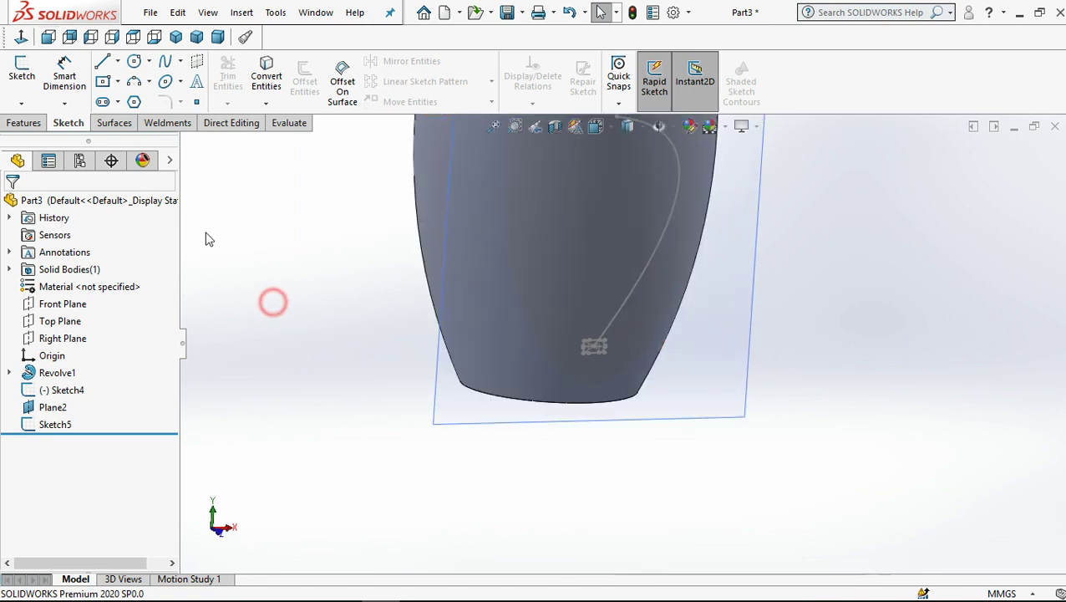
{"action": "left_click", "coordinate": [23, 123]}
{"action": "left_click", "coordinate": [127, 89]}
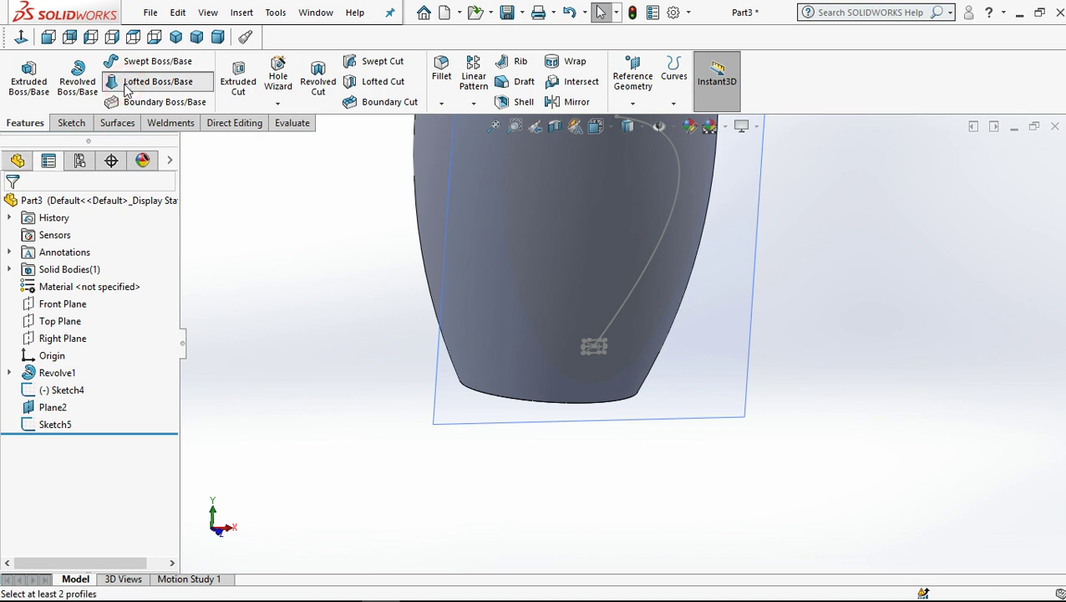
{"action": "left_click", "coordinate": [34, 205]}
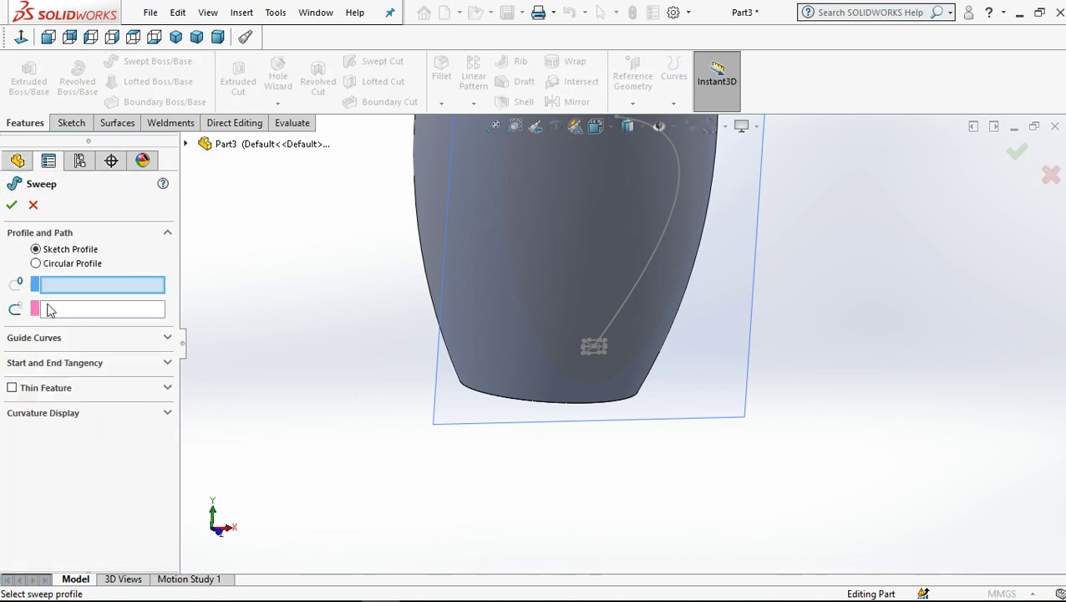
Sweep the Sketch5 slot profile along the Sketch4 path to create the handle
{"action": "scroll", "coordinate": [605, 354], "scroll_direction": "down", "scroll_amount": 1}
{"action": "scroll", "coordinate": [602, 355], "scroll_direction": "down", "scroll_amount": 2}
{"action": "scroll", "coordinate": [566, 332], "scroll_direction": "down", "scroll_amount": 2}
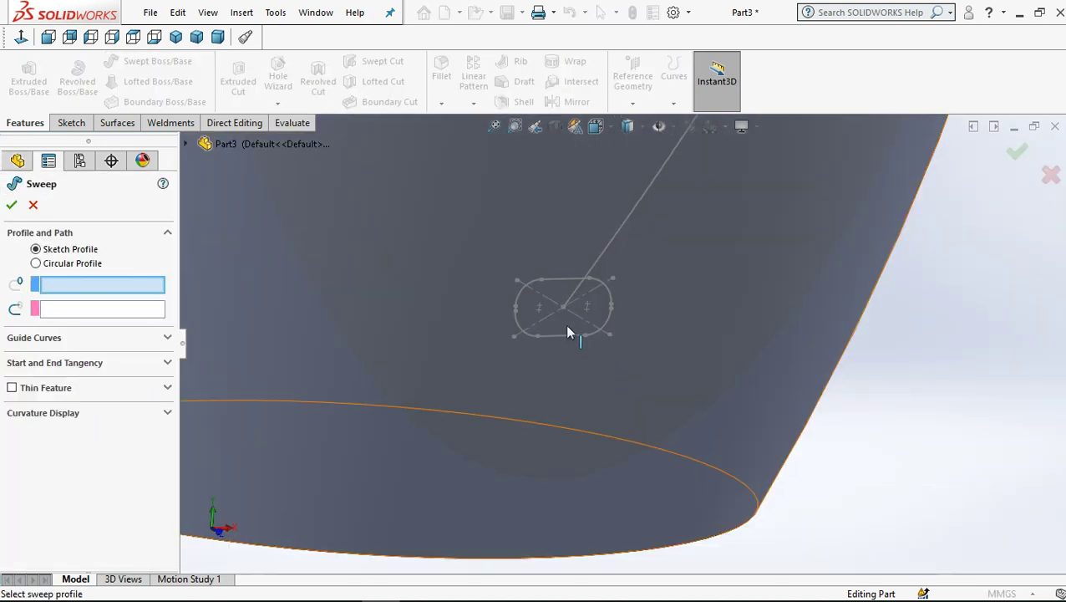
{"action": "left_click", "coordinate": [567, 337]}
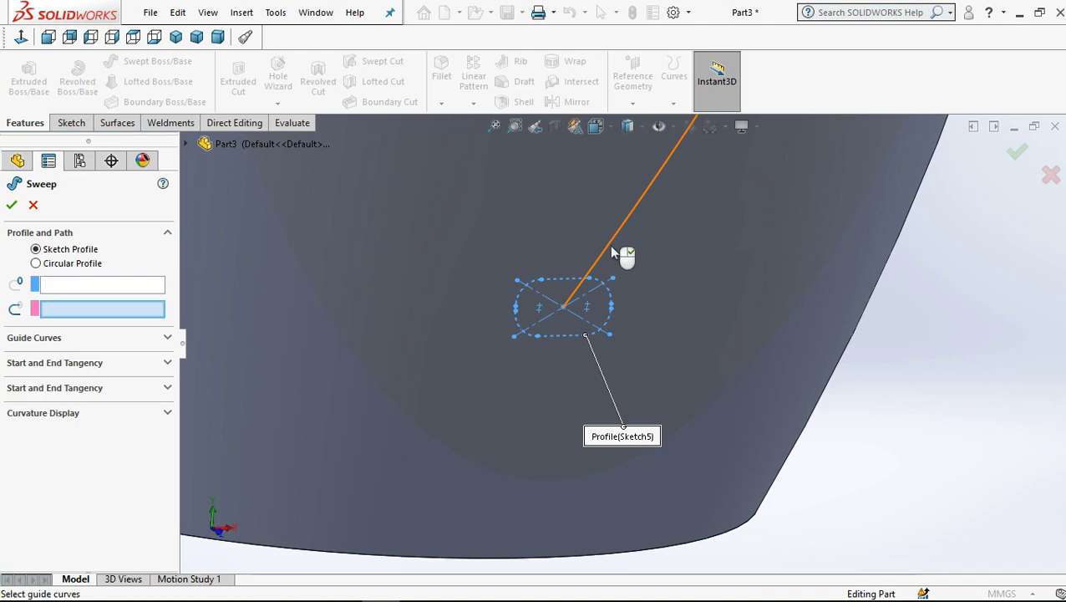
{"action": "left_click", "coordinate": [610, 245]}
{"action": "key", "text": "f"}
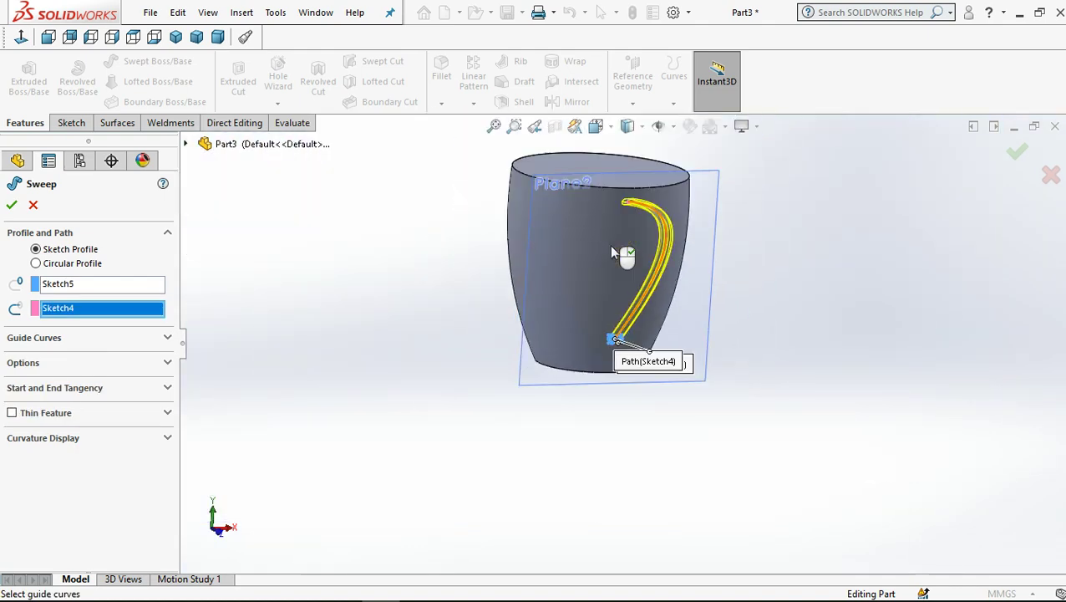
{"action": "left_click", "coordinate": [12, 205]}
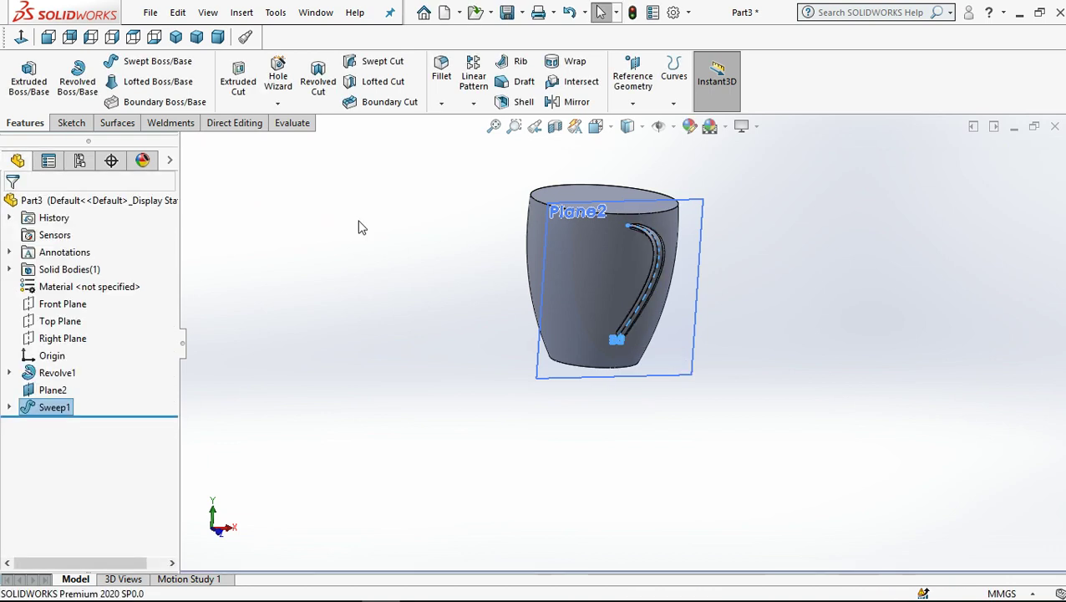
Fillet the cup's 60 mm bottom edge with a 6 mm radius
{"action": "middle_click_drag", "start_coordinate": [379, 375], "coordinate": [383, 381]}
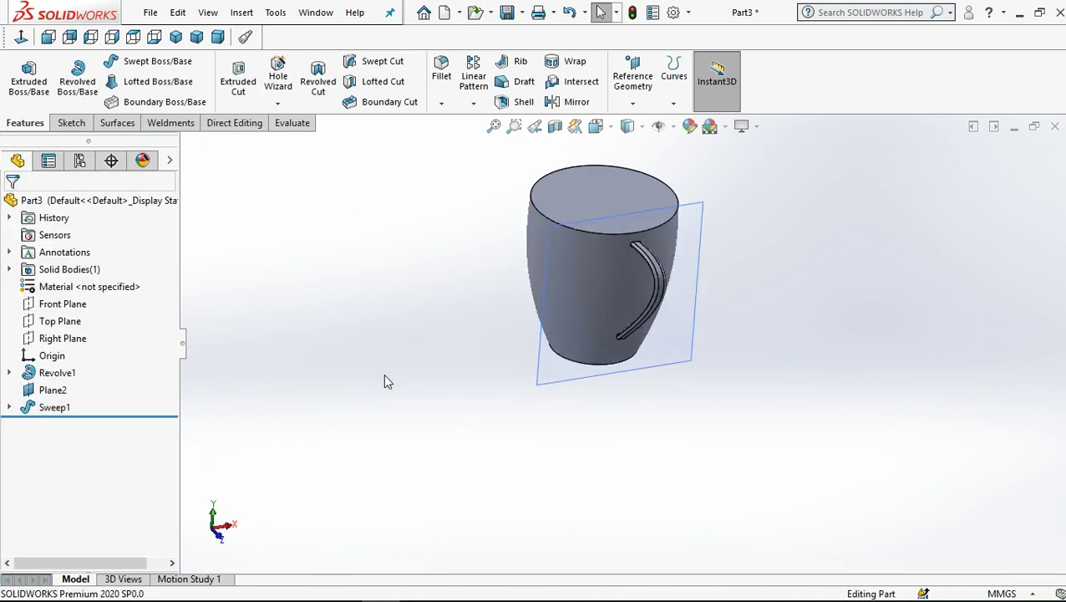
{"action": "middle_click_drag", "start_coordinate": [472, 315], "coordinate": [474, 321]}
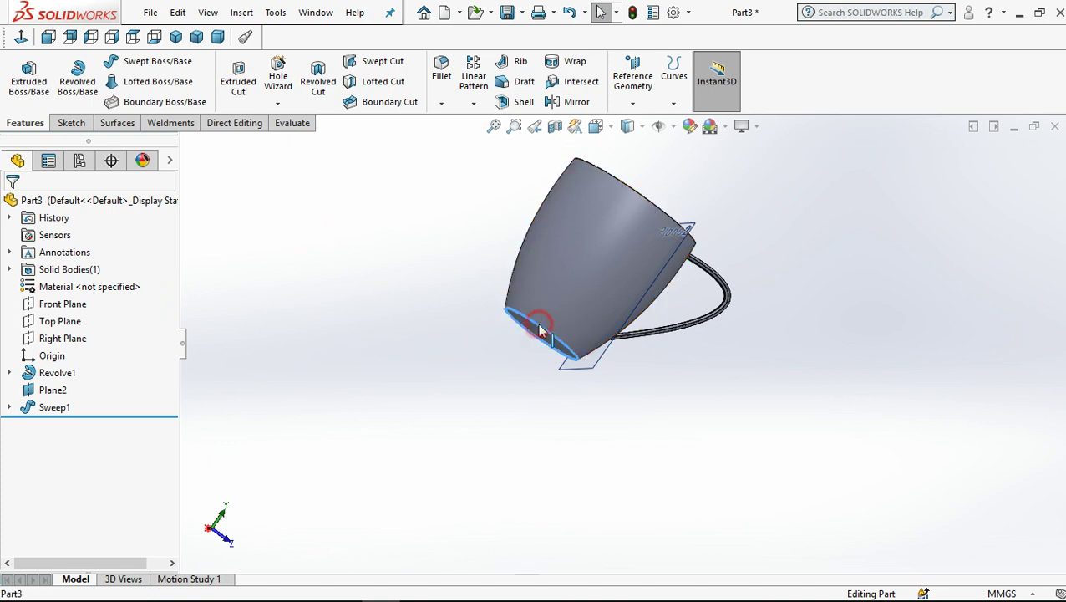
{"action": "left_click", "coordinate": [539, 331]}
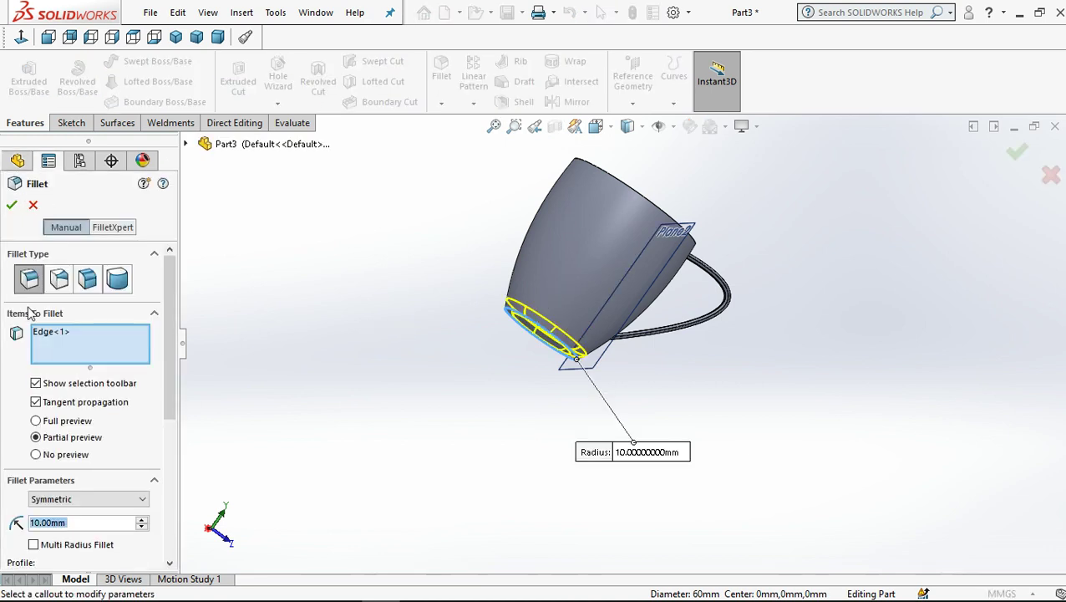
{"action": "type", "text": "6"}
{"action": "left_click", "coordinate": [264, 292]}
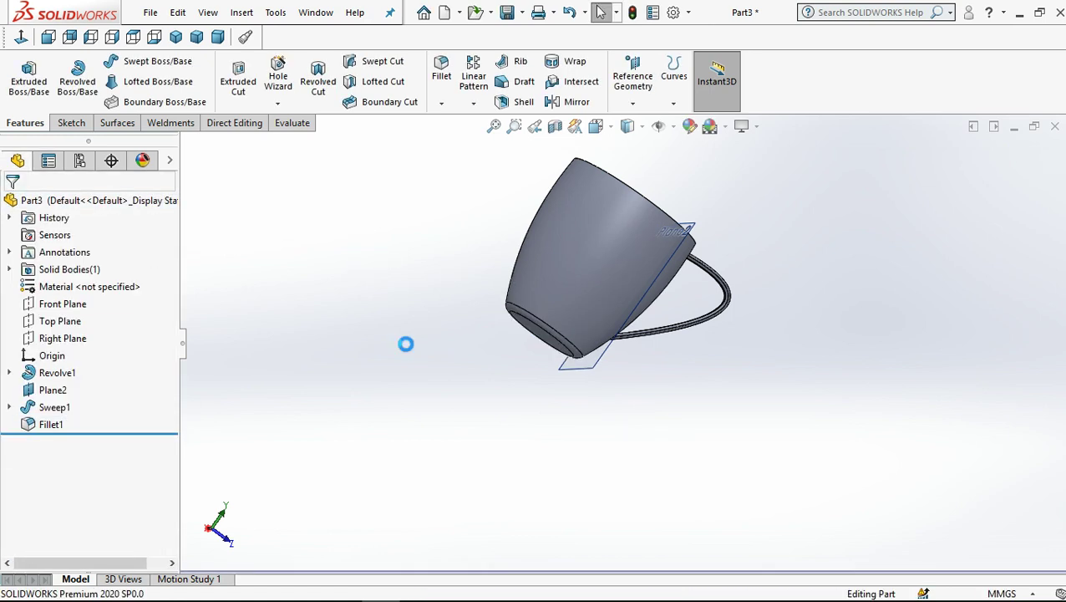
Hide the handle's reference plane Plane2
{"action": "middle_click_drag", "start_coordinate": [573, 368], "coordinate": [564, 381]}
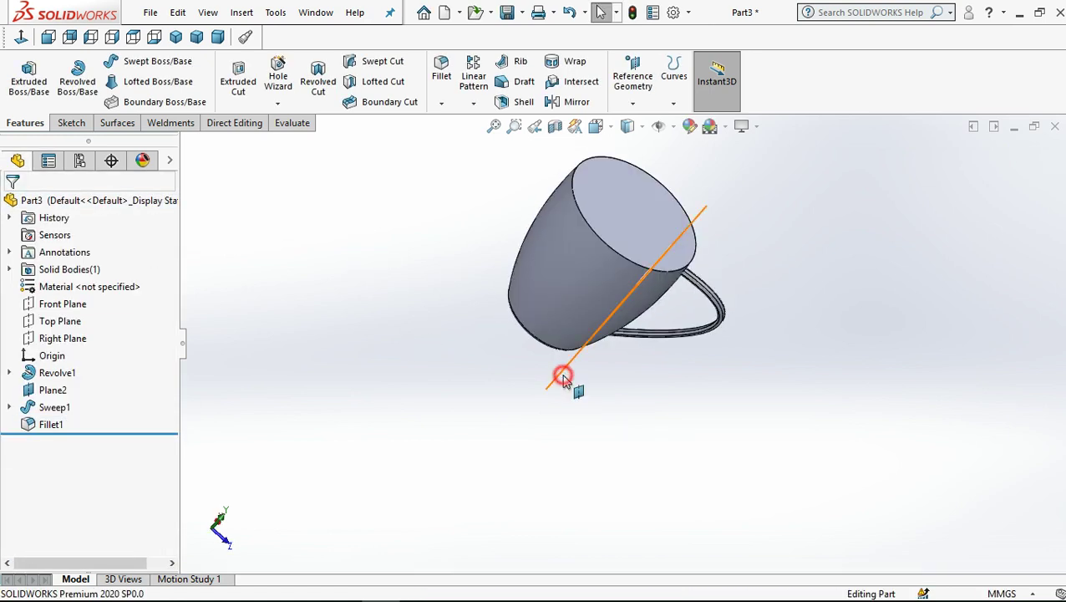
{"action": "left_click", "coordinate": [564, 376]}
{"action": "left_click", "coordinate": [681, 328]}
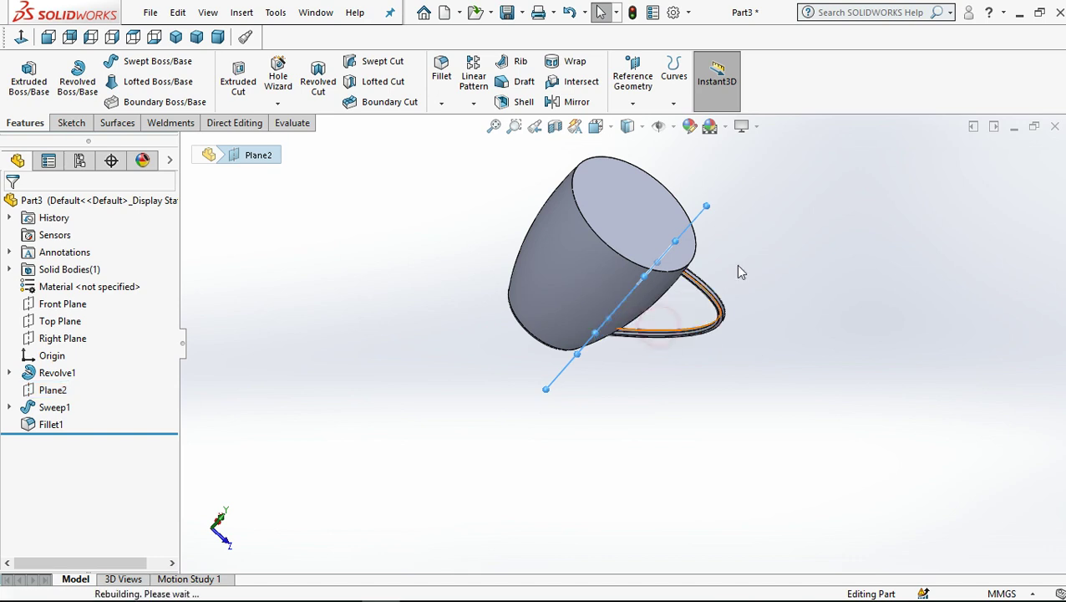
Shell the cup to 1.00 mm walls with the top face removed
{"action": "left_click", "coordinate": [499, 100]}
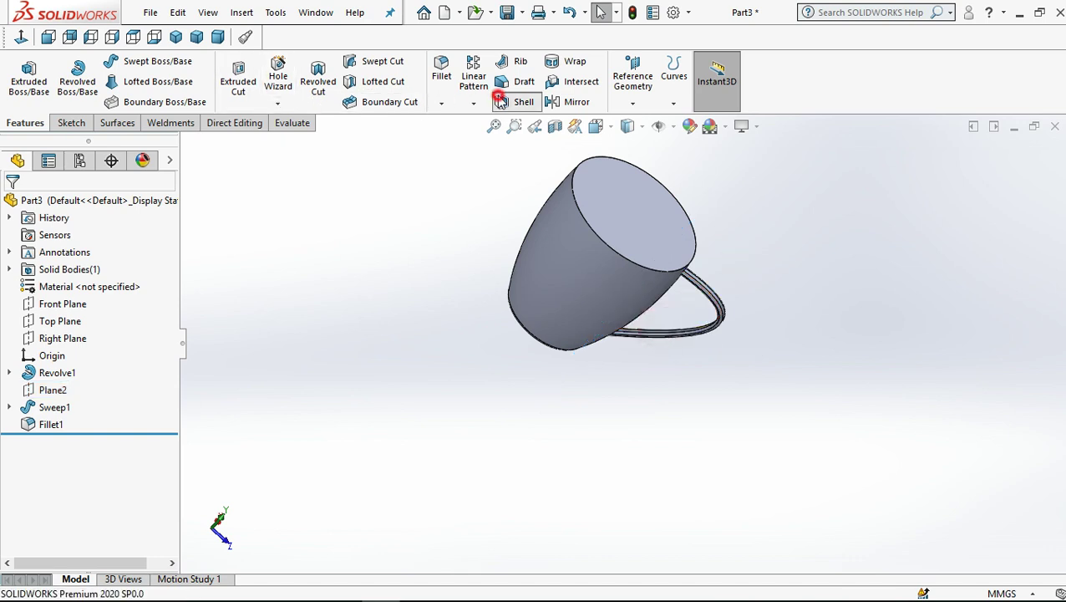
{"action": "left_click", "coordinate": [647, 219]}
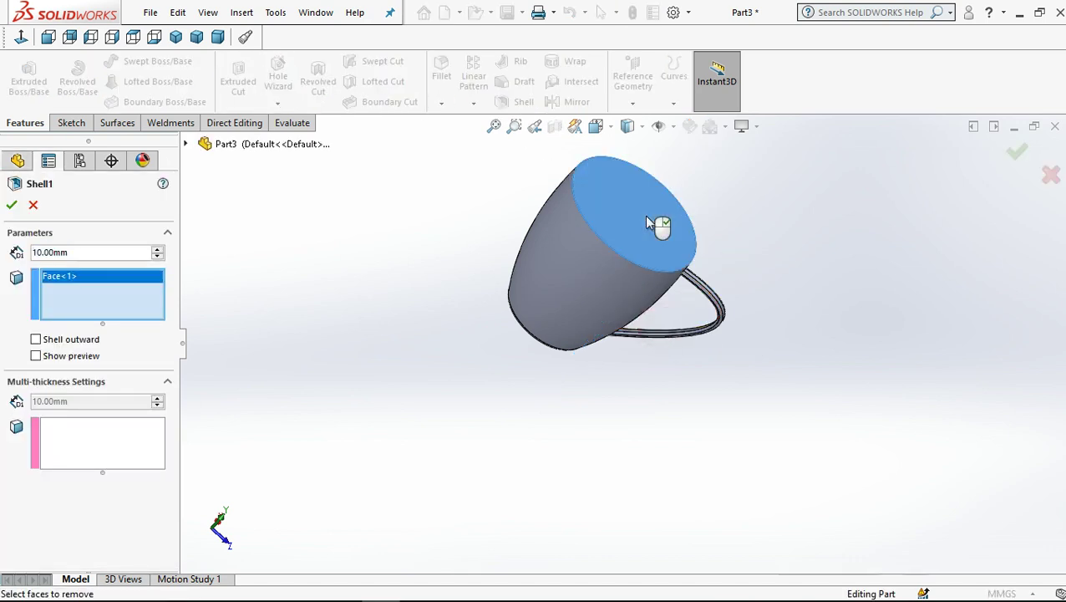
{"action": "left_click", "coordinate": [77, 252]}
{"action": "left_click", "coordinate": [45, 252]}
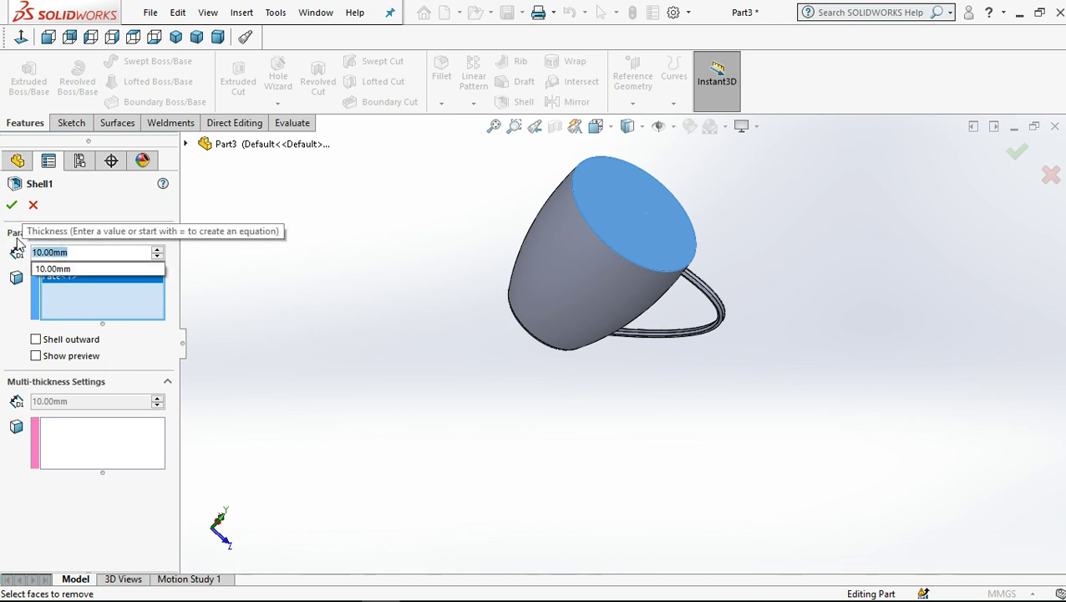
{"action": "type", "text": "1"}
{"action": "left_click", "coordinate": [245, 216]}
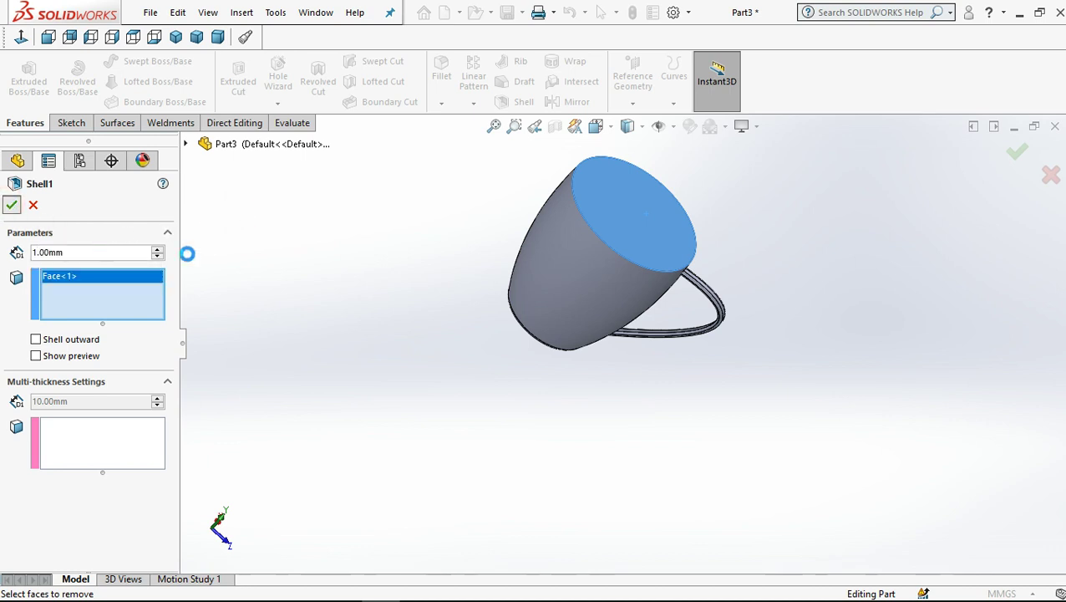
{"action": "key", "text": "Return"}
Start a Full Round Fillet with the cup's outer wall as the first side face
{"action": "left_click", "coordinate": [347, 239]}
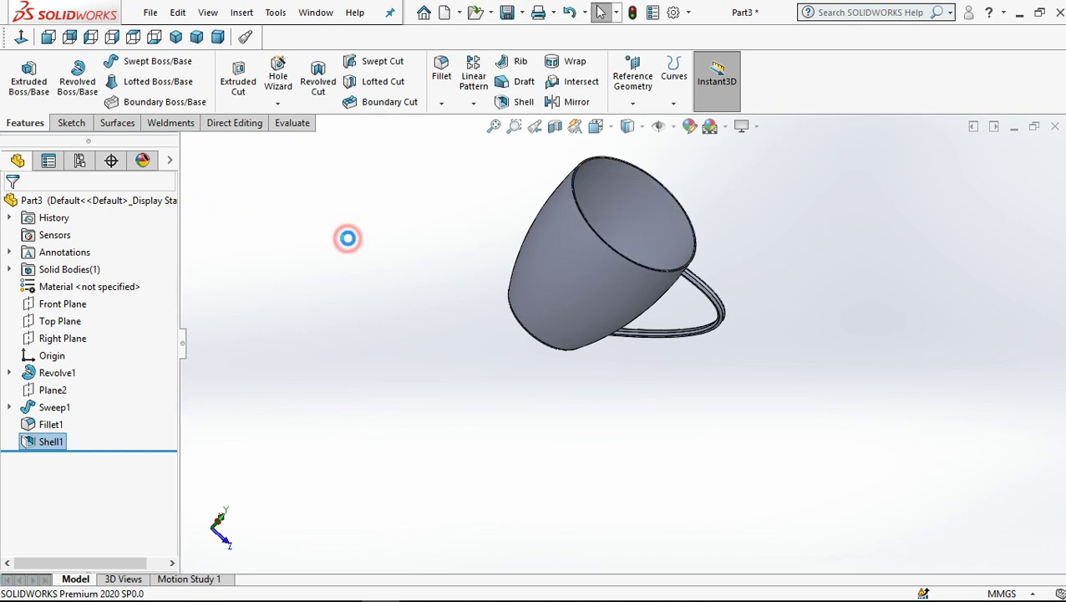
{"action": "scroll", "coordinate": [681, 241], "scroll_direction": "down", "scroll_amount": 1}
{"action": "scroll", "coordinate": [685, 238], "scroll_direction": "down", "scroll_amount": 2}
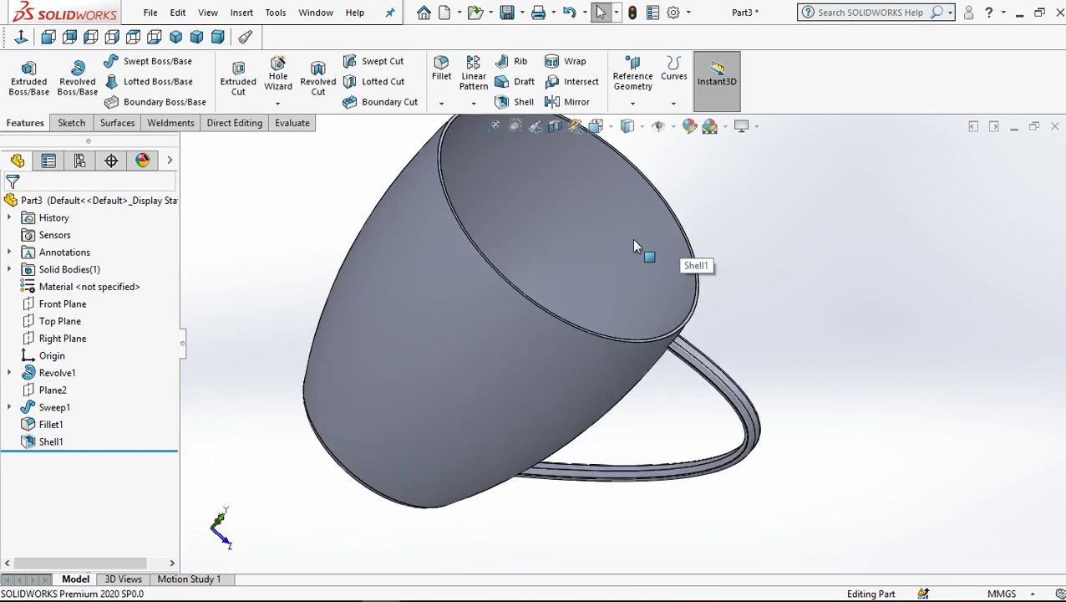
{"action": "scroll", "coordinate": [635, 245], "scroll_direction": "down", "scroll_amount": 2}
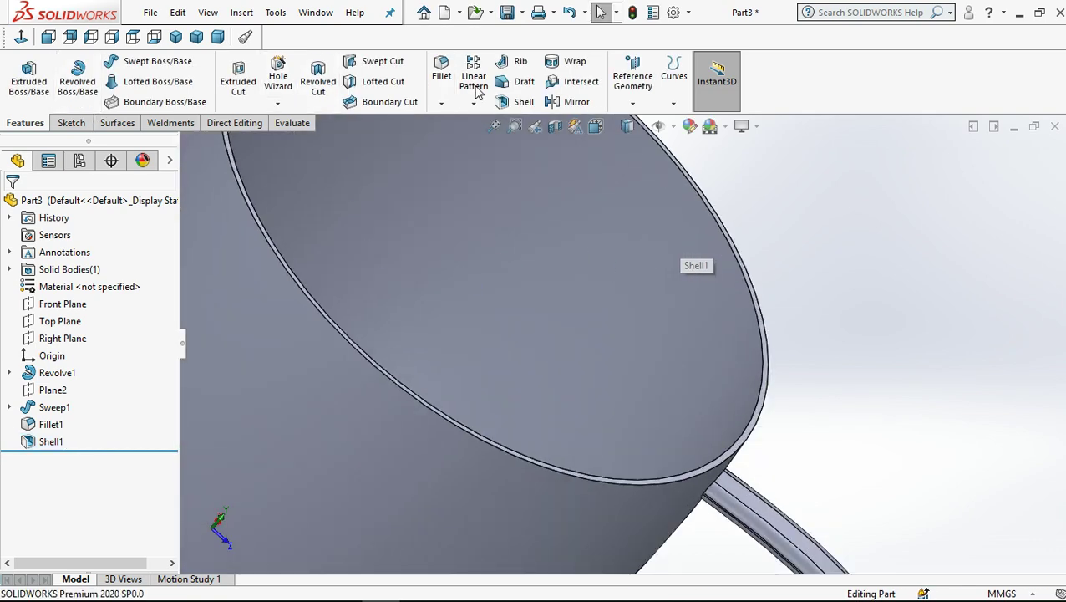
{"action": "left_click", "coordinate": [444, 75]}
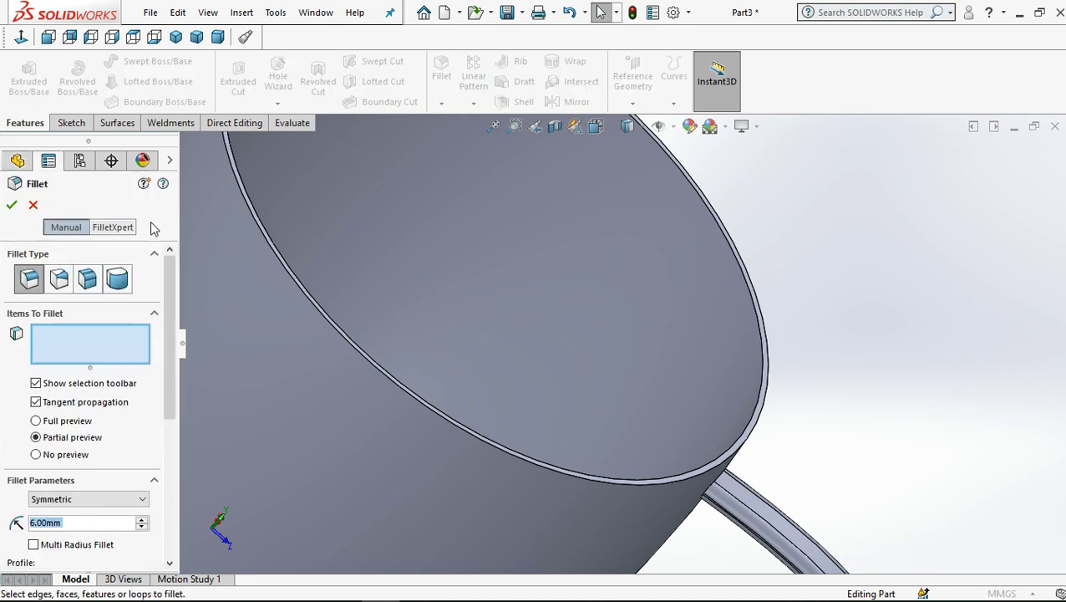
{"action": "left_click", "coordinate": [117, 278]}
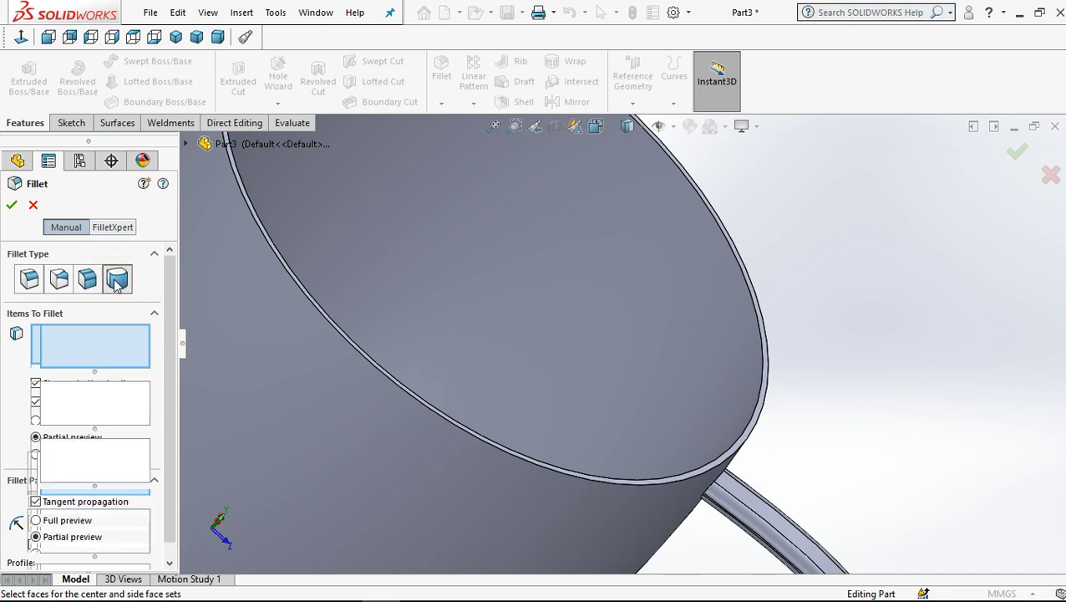
{"action": "left_click", "coordinate": [363, 403]}
Use the rim as centre face and the inner wall as second side, creating Fillet2
{"action": "scroll", "coordinate": [440, 390], "scroll_direction": "down", "scroll_amount": 3}
{"action": "scroll", "coordinate": [443, 389], "scroll_direction": "down", "scroll_amount": 1}
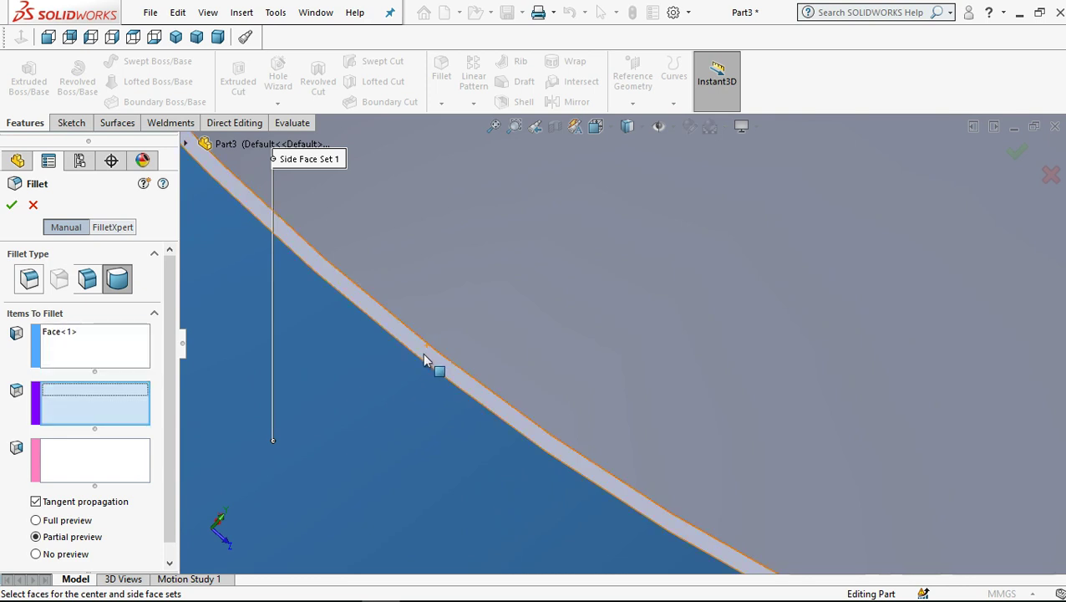
{"action": "left_click", "coordinate": [429, 353]}
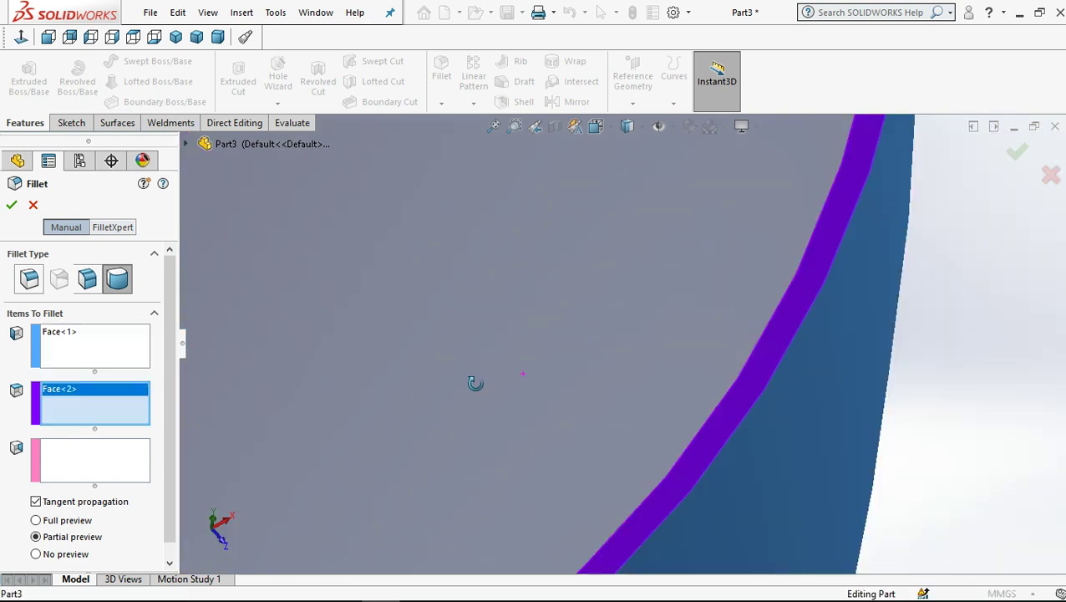
{"action": "mouse_move", "coordinate": [531, 389]}
{"action": "middle_mouse_down"}
{"action": "mouse_move", "coordinate": [477, 380]}
{"action": "mouse_move", "coordinate": [227, 432]}
{"action": "middle_mouse_up"}
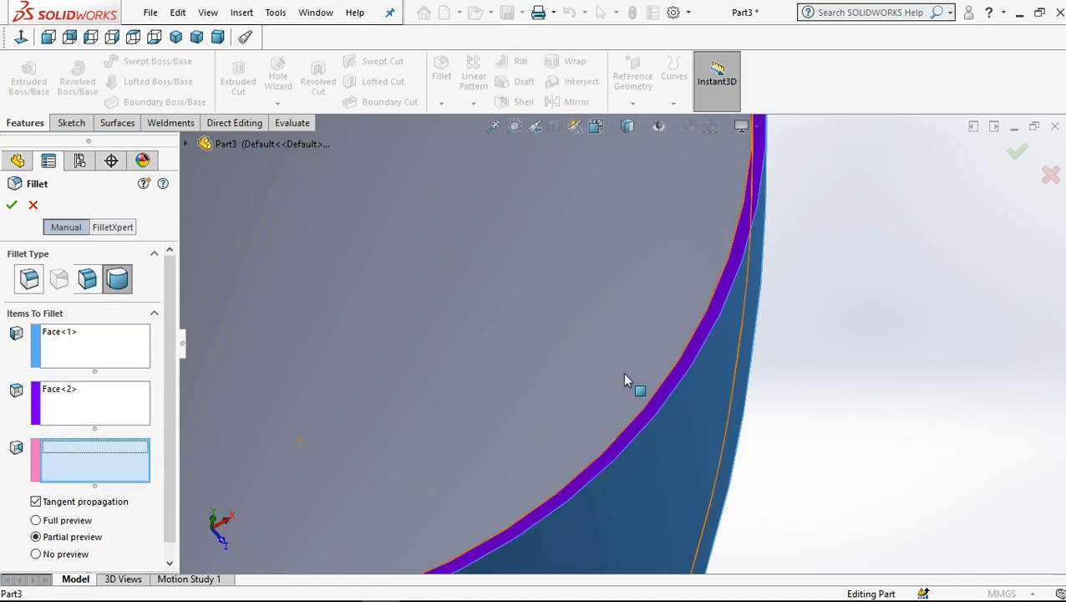
{"action": "middle_click_drag", "start_coordinate": [627, 380], "coordinate": [781, 381]}
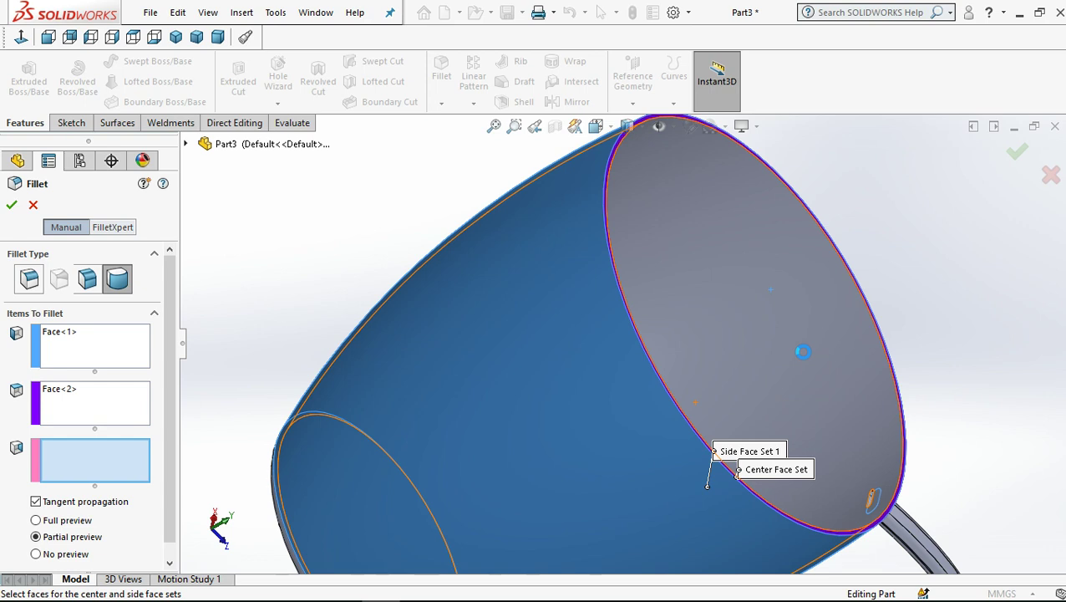
{"action": "left_click", "coordinate": [802, 351]}
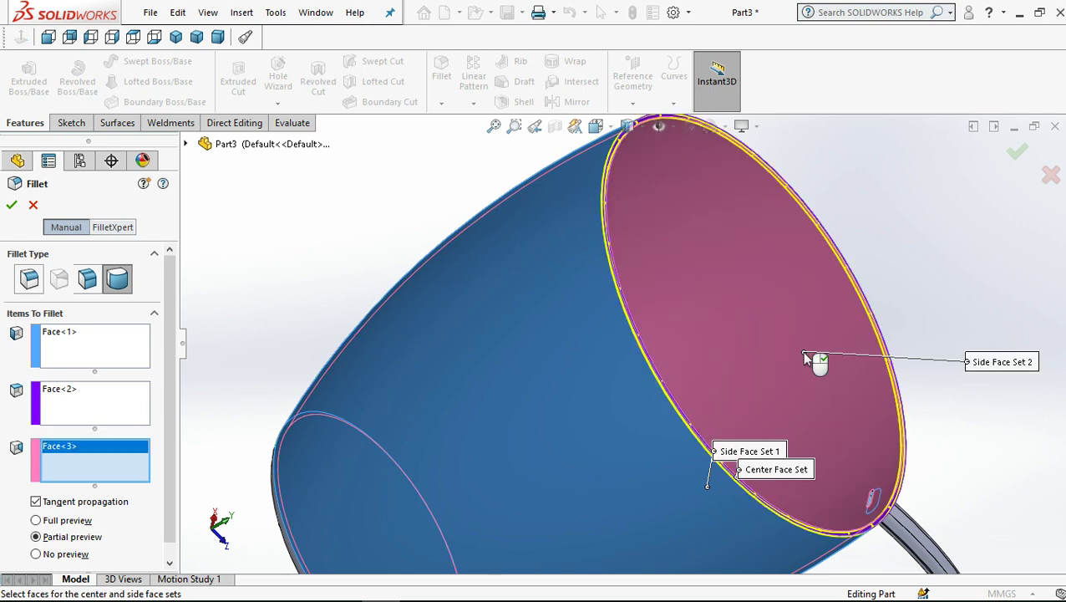
{"action": "left_click", "coordinate": [14, 205]}
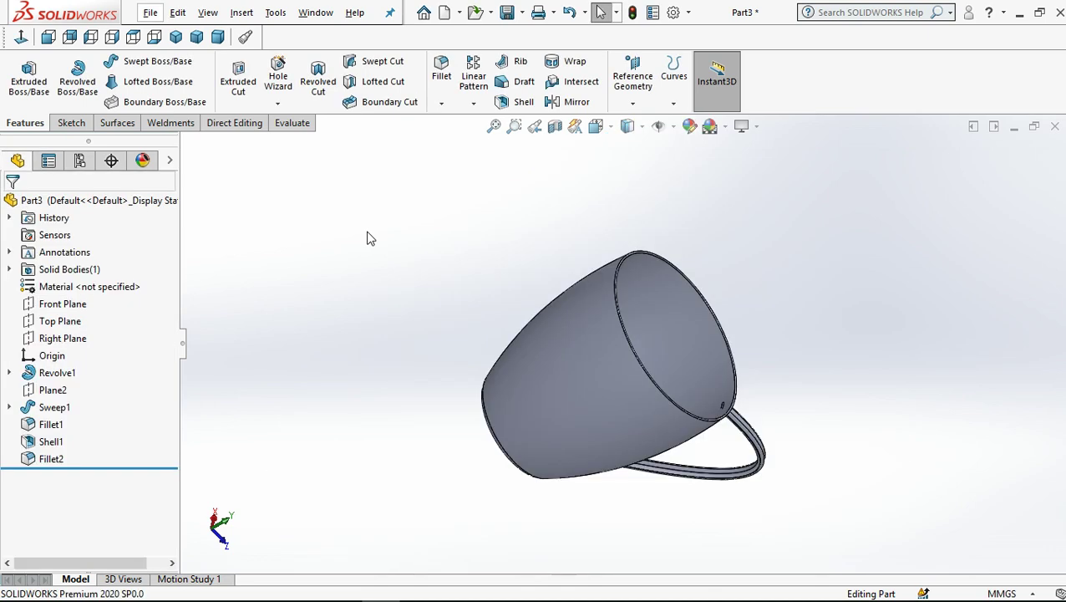
{"action": "left_click", "coordinate": [367, 238]}
Switch the cup to Shaded display without edges and view down into its opening
{"action": "mouse_move", "coordinate": [465, 278]}
{"action": "middle_mouse_down"}
{"action": "mouse_move", "coordinate": [361, 402]}
{"action": "mouse_move", "coordinate": [374, 211]}
{"action": "mouse_move", "coordinate": [252, 183]}
{"action": "mouse_move", "coordinate": [212, 224]}
{"action": "mouse_move", "coordinate": [409, 305]}
{"action": "mouse_move", "coordinate": [421, 242]}
{"action": "middle_mouse_up"}
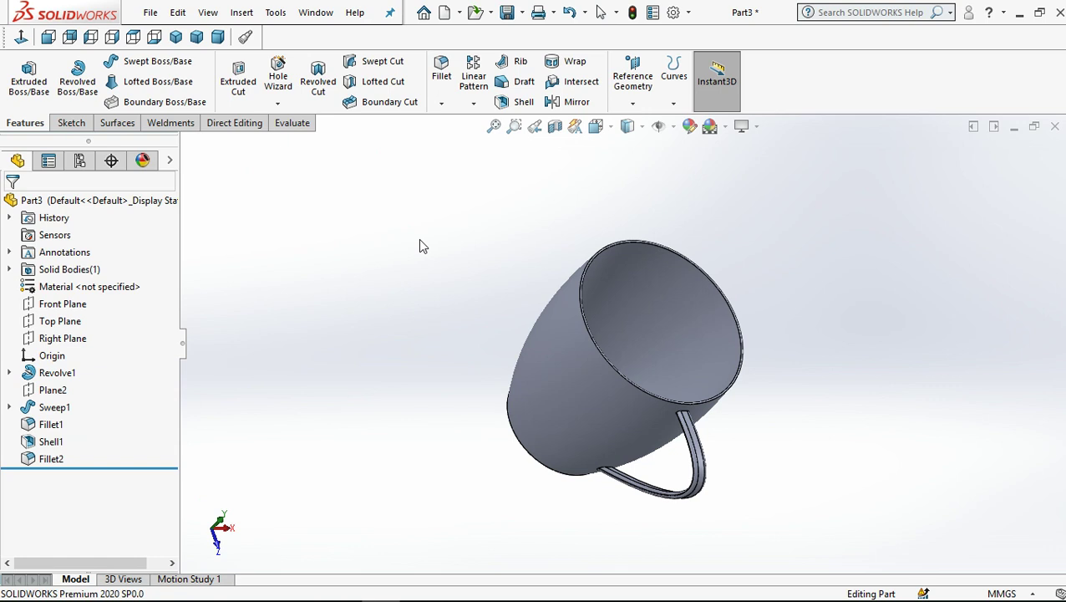
{"action": "left_click", "coordinate": [641, 134]}
{"action": "left_click", "coordinate": [627, 166]}
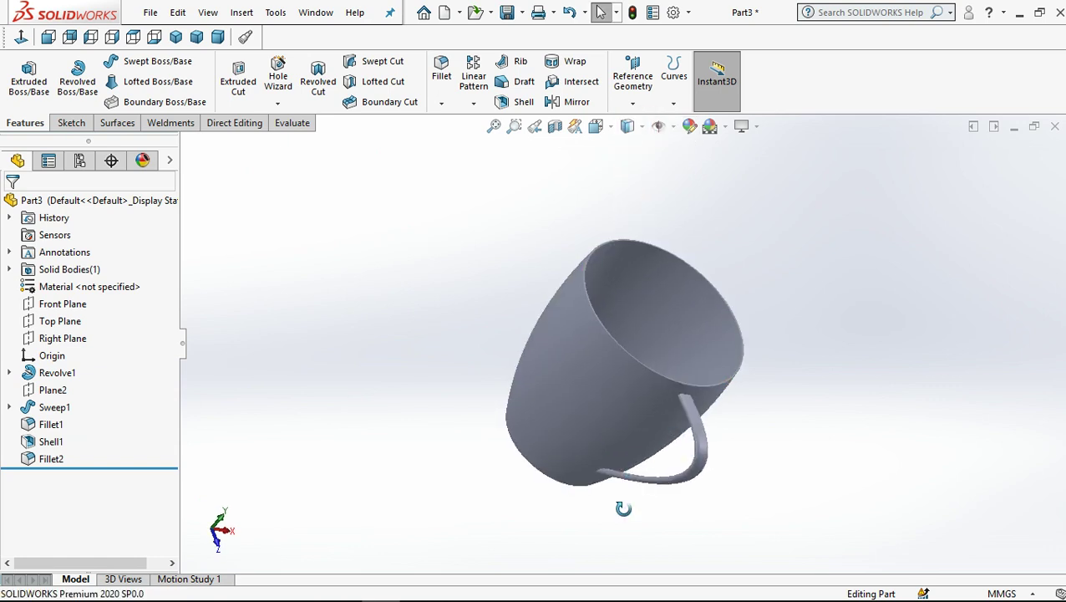
{"action": "mouse_move", "coordinate": [624, 507]}
{"action": "middle_mouse_down"}
{"action": "mouse_move", "coordinate": [657, 291]}
{"action": "mouse_move", "coordinate": [796, 451]}
{"action": "middle_mouse_up"}
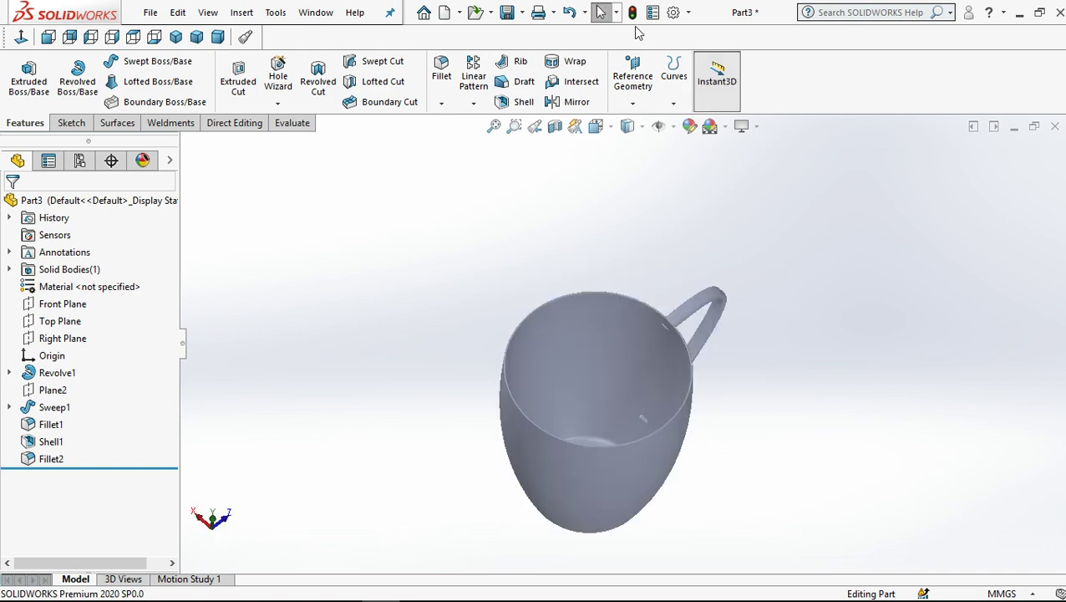